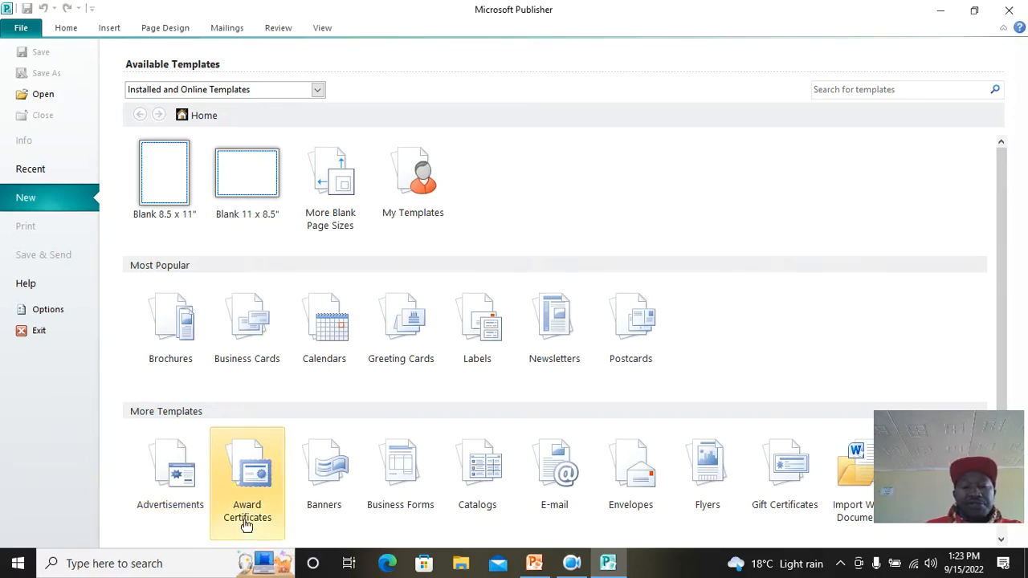
Step: Create a publication from the Celtic Knotwork award certificate design and select its awarded-to line
{"action": "left_click", "coordinate": [244, 496]}
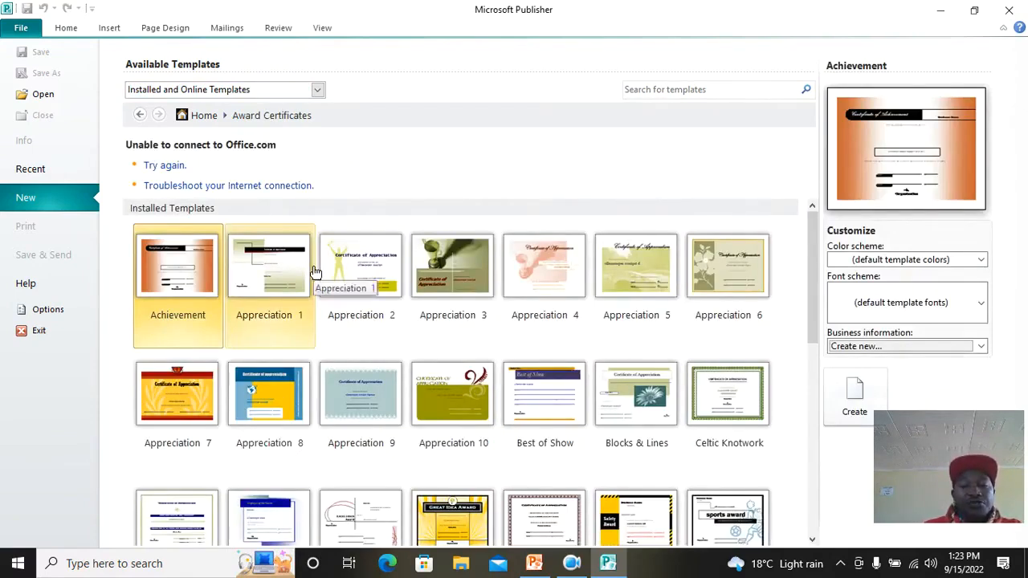
{"action": "left_click", "coordinate": [734, 408]}
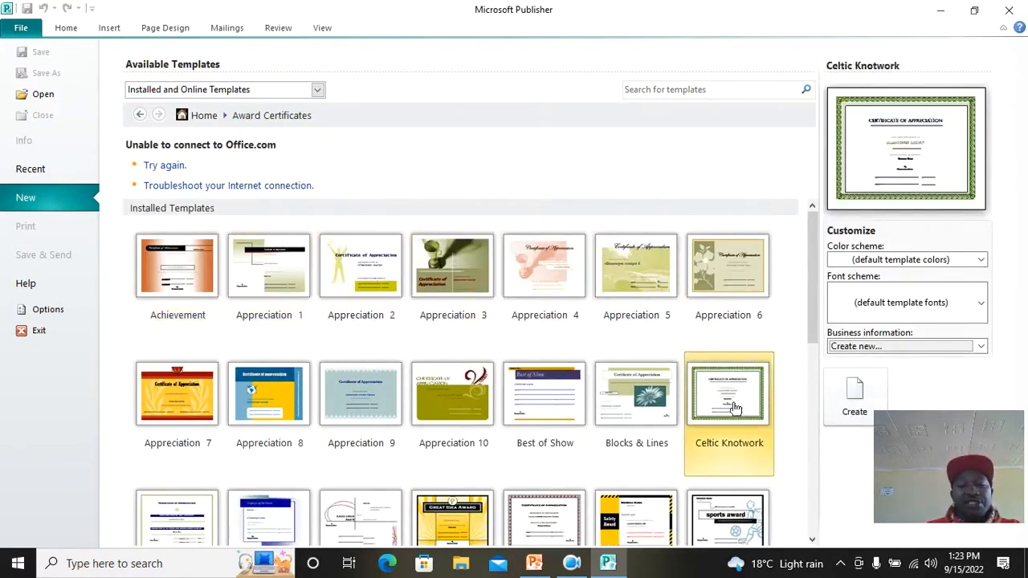
{"action": "left_click", "coordinate": [849, 394]}
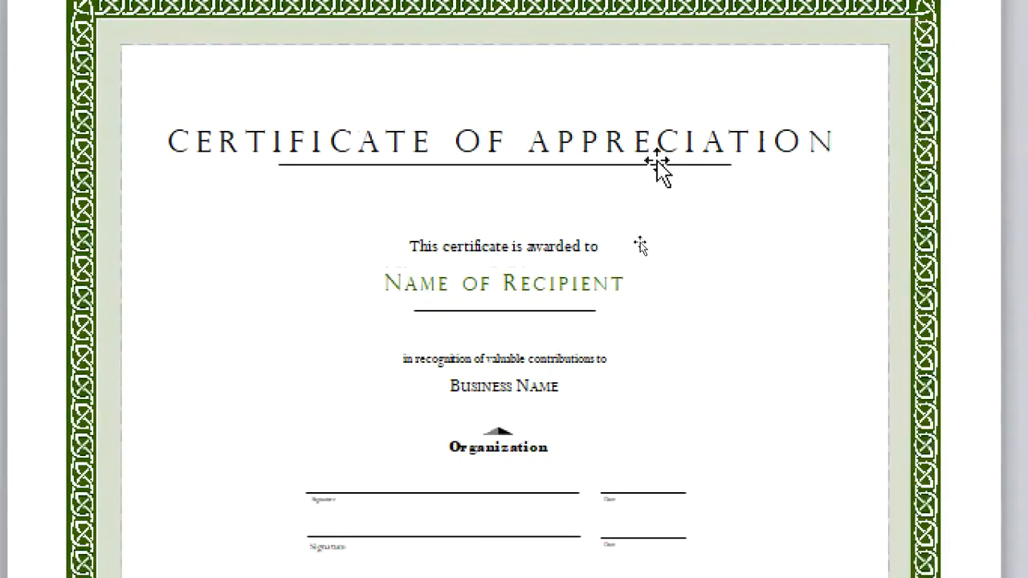
{"action": "left_click", "coordinate": [604, 241]}
Step: Replace the Name of Recipient placeholder with the recipient's full name
{"action": "triple_click", "coordinate": [491, 291]}
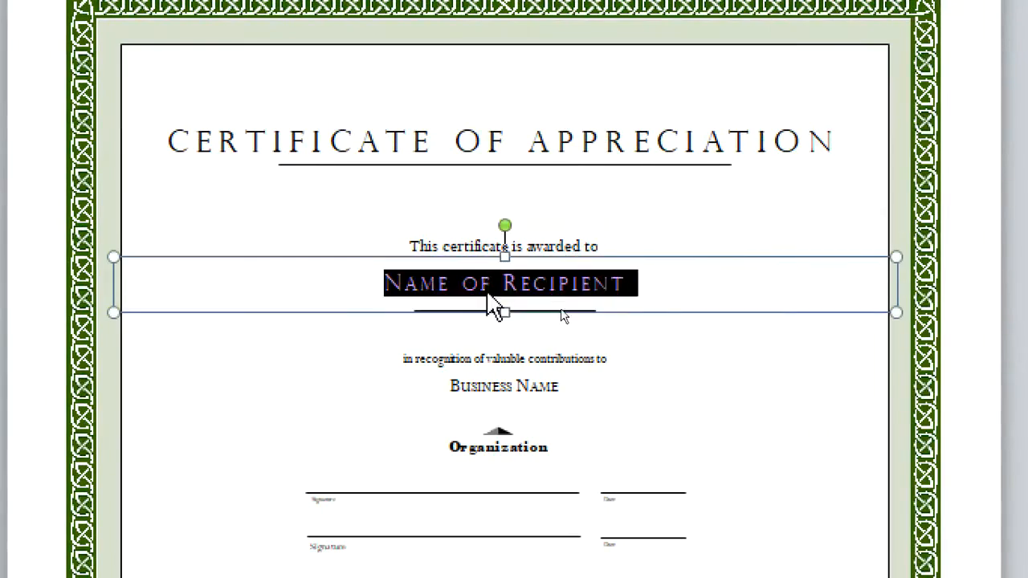
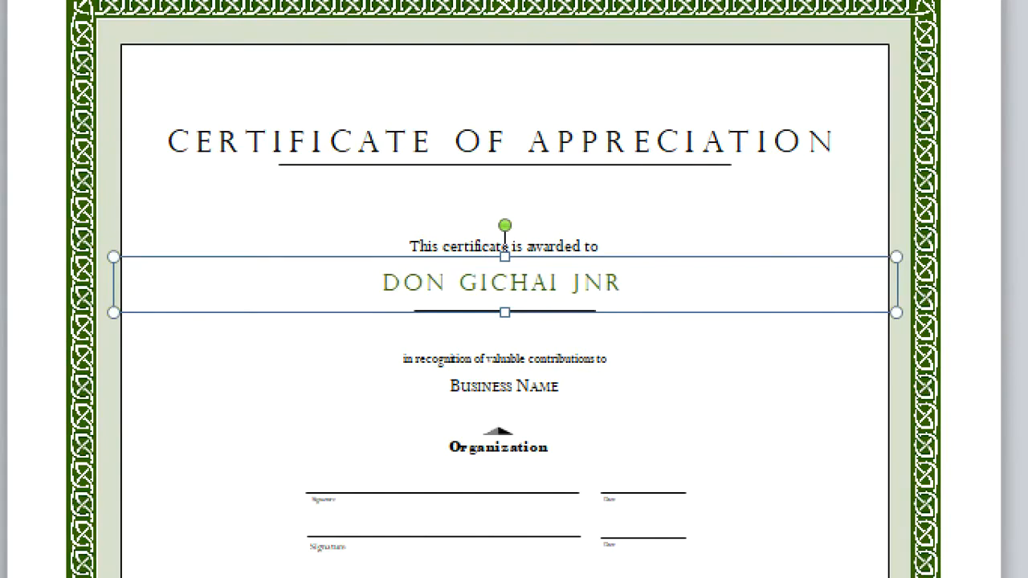
Step: Replace the Business Name placeholder with 'TWOQUEENS COMPUTER SHOP', fixing the typos
{"action": "left_click", "coordinate": [560, 384]}
{"action": "left_click_drag", "start_coordinate": [569, 386], "coordinate": [430, 382]}
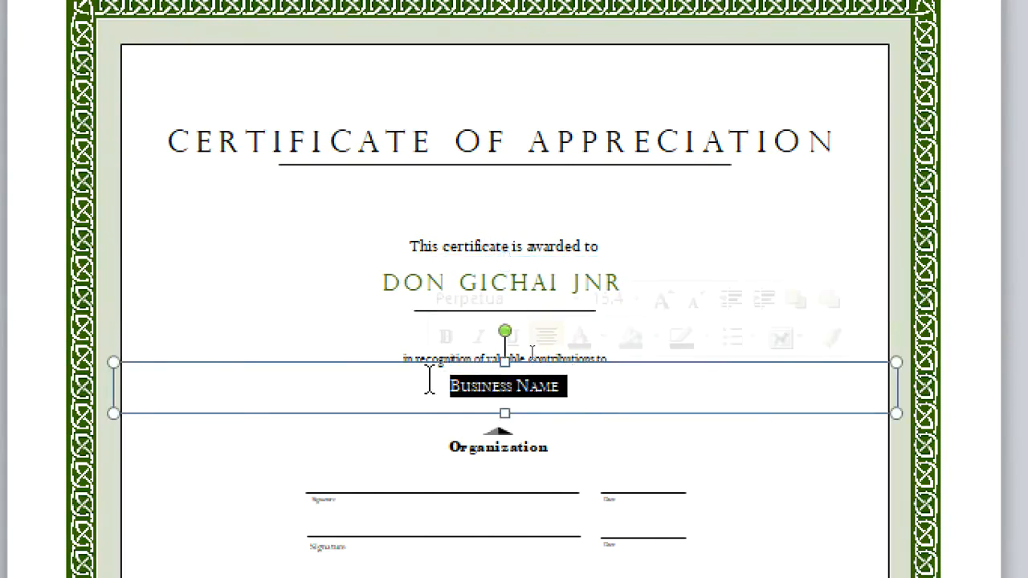
{"action": "type", "text": "TWOQ"}
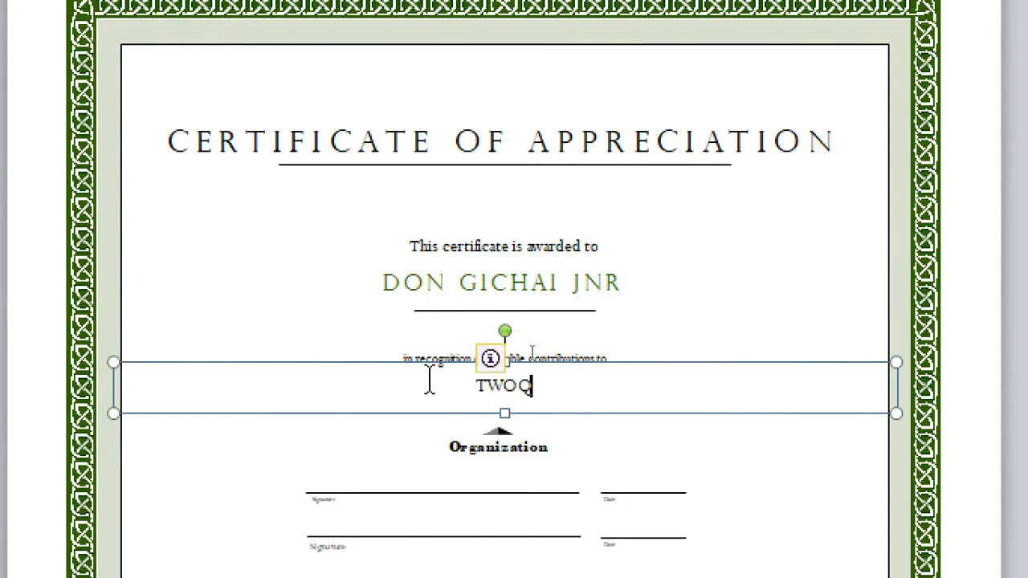
{"action": "type", "text": "UEEN S"}
{"action": "key", "text": "ctrl+a"}
{"action": "type", "text": "S"}
{"action": "key", "text": "BackSpace"}
{"action": "key", "text": "ctrl+z"}
{"action": "key", "text": "ctrl+z"}
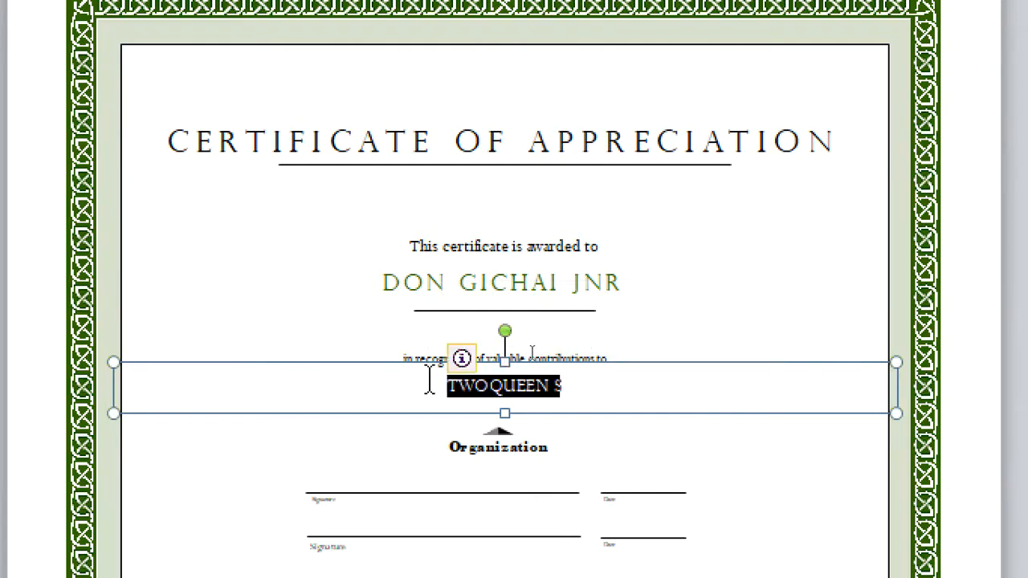
{"action": "left_click", "coordinate": [609, 392]}
{"action": "key", "text": "ctrl+a"}
{"action": "key", "text": "BackSpace"}
{"action": "type", "text": "TWO"}
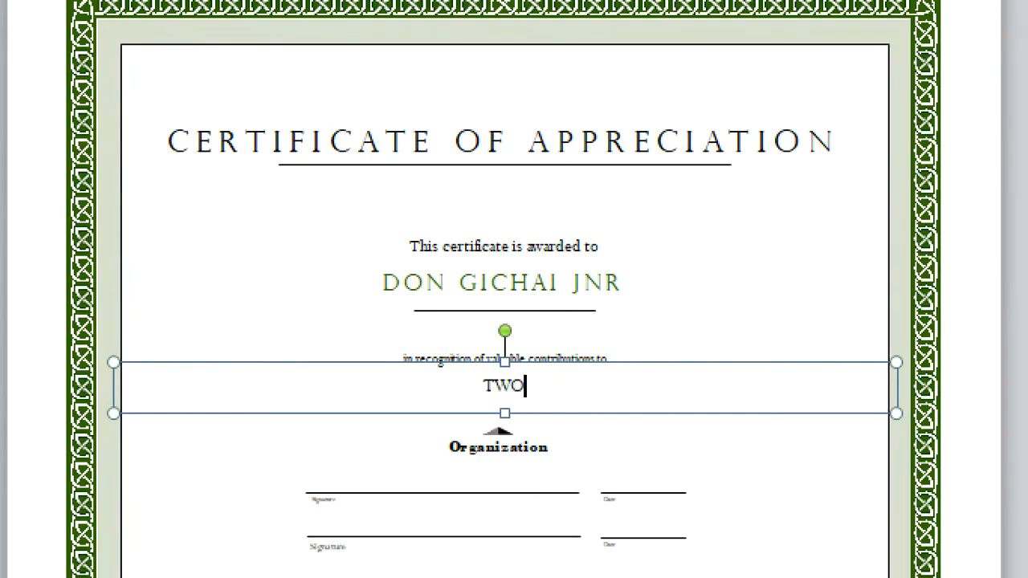
{"action": "type", "text": "QUEENS"}
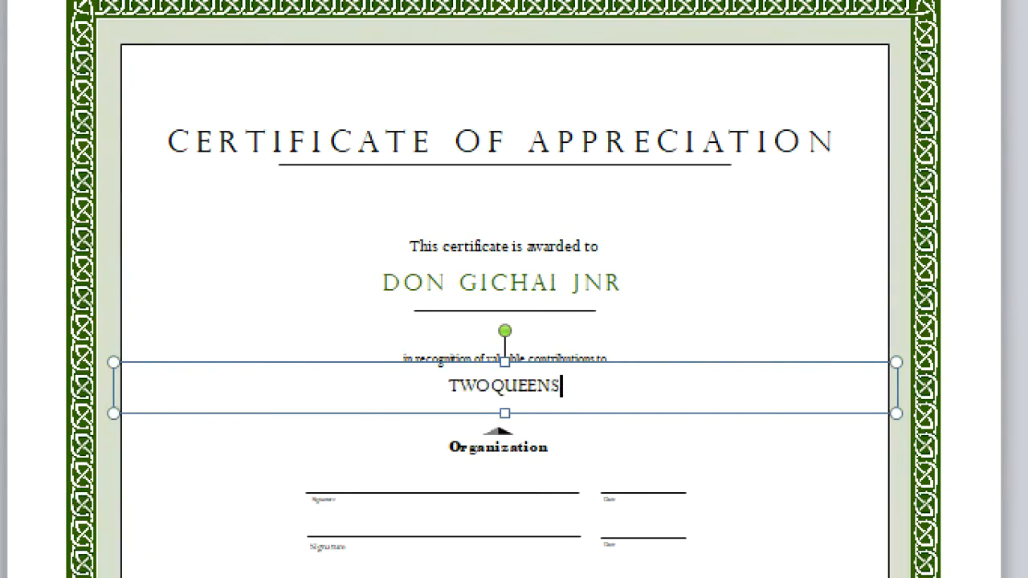
{"action": "type", "text": " COMPUTER SHOP"}
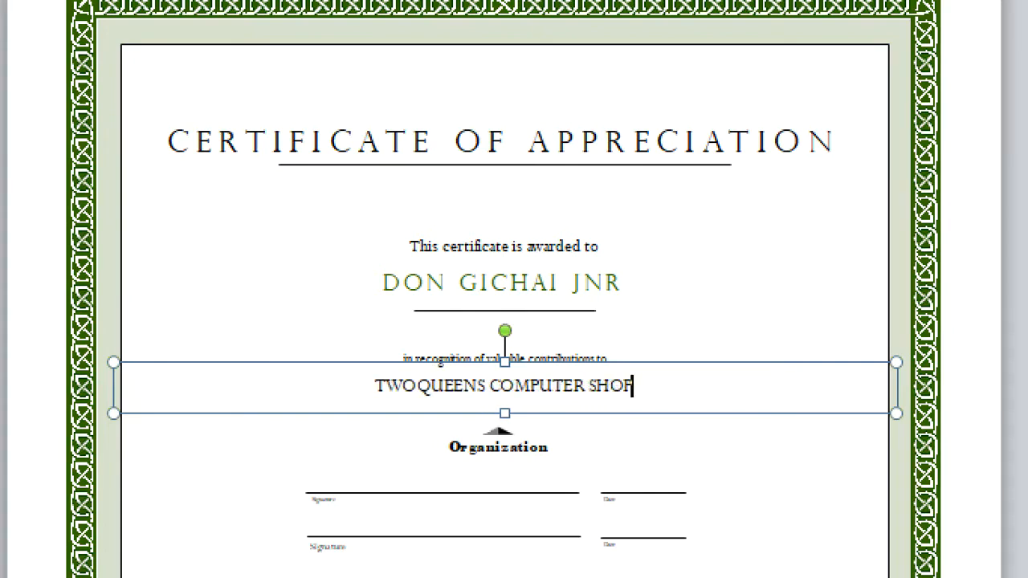
{"action": "double_click", "coordinate": [492, 448]}
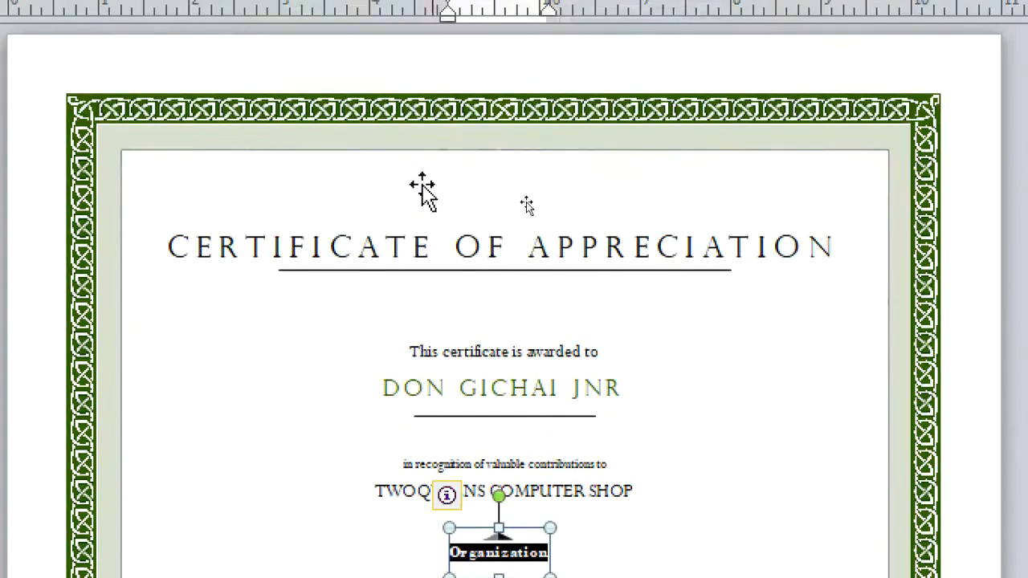
Step: Apply bold to the 'CERTIFICATE OF APPRECIATION' title line
{"action": "left_click", "coordinate": [551, 275]}
{"action": "triple_click", "coordinate": [562, 243]}
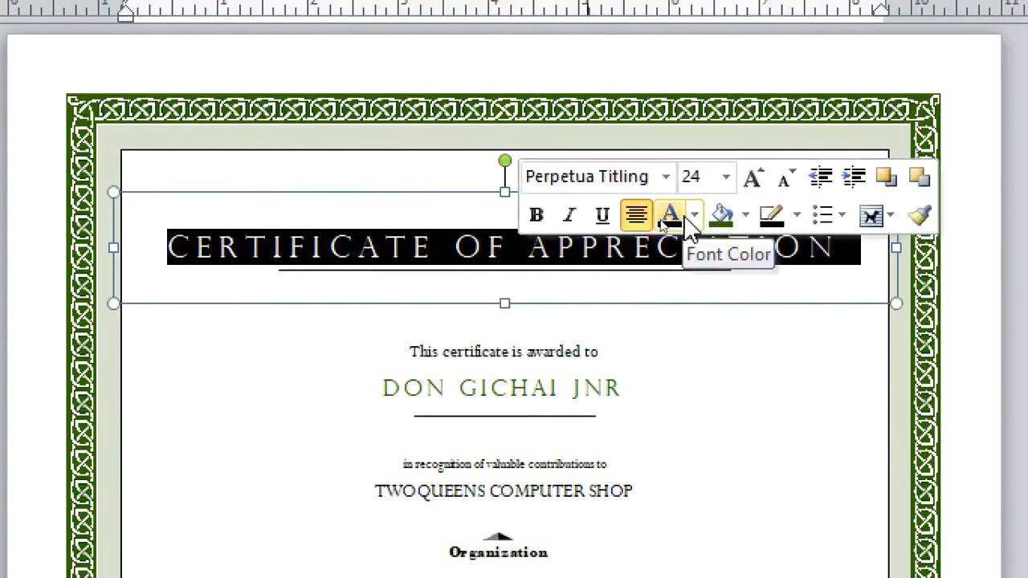
{"action": "left_click", "coordinate": [534, 215]}
{"action": "left_click", "coordinate": [738, 393]}
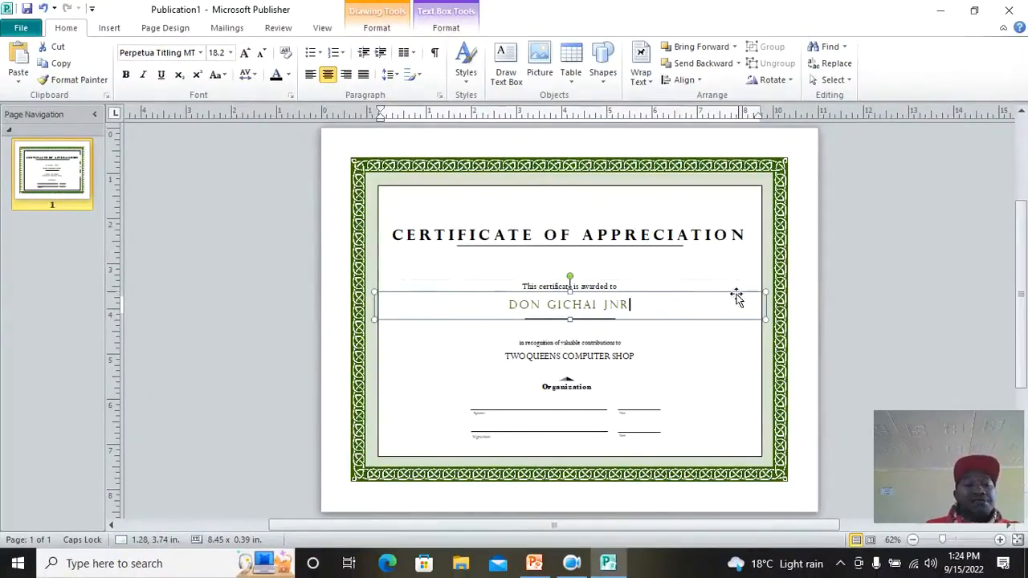
Step: Create a blank one-page publication from the More Blank Page Sizes list
{"action": "left_click", "coordinate": [29, 30]}
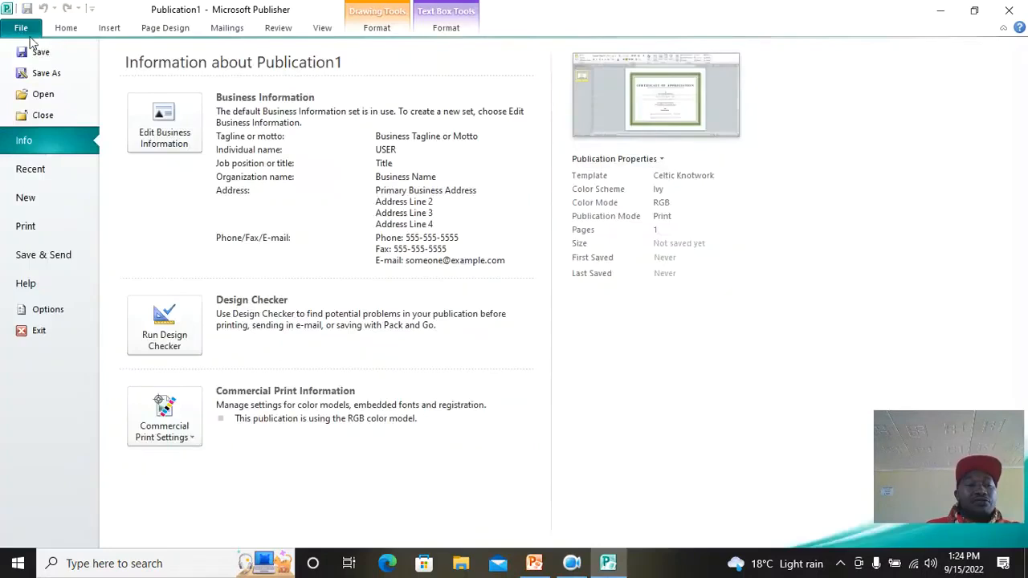
{"action": "left_click", "coordinate": [56, 200]}
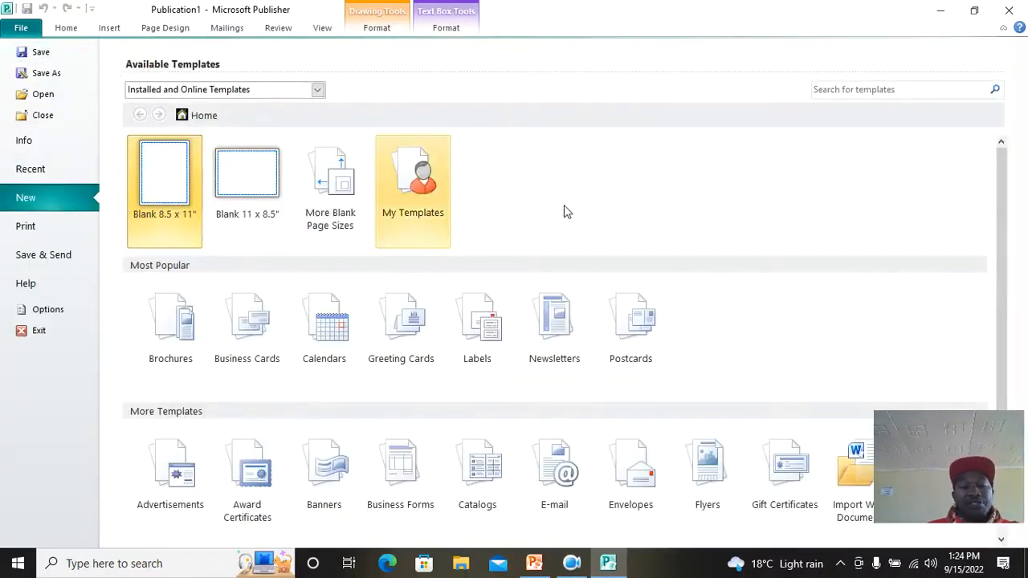
{"action": "scroll", "coordinate": [564, 211], "scroll_direction": "down", "scroll_amount": 3}
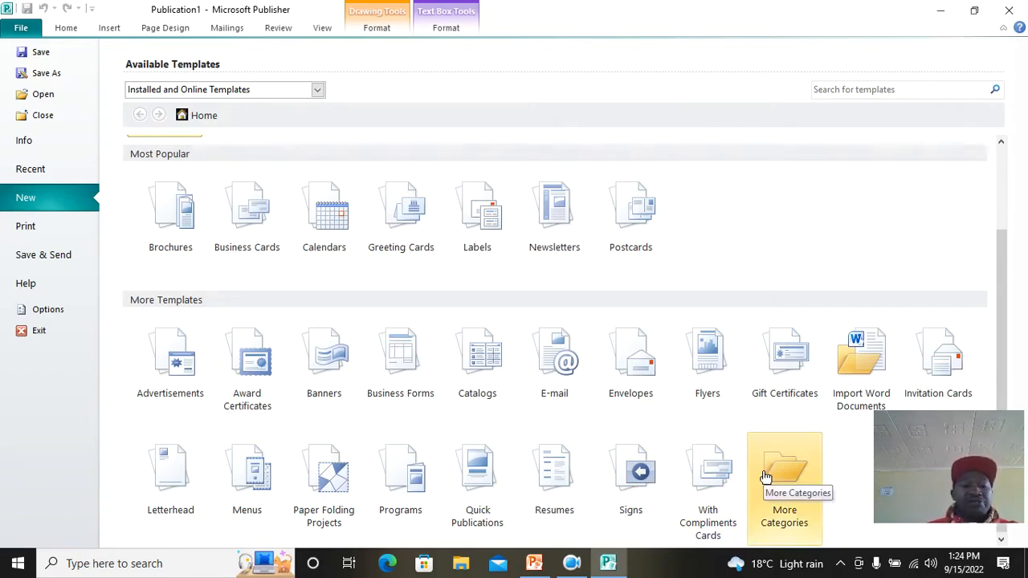
{"action": "scroll", "coordinate": [426, 388], "scroll_direction": "up", "scroll_amount": 3}
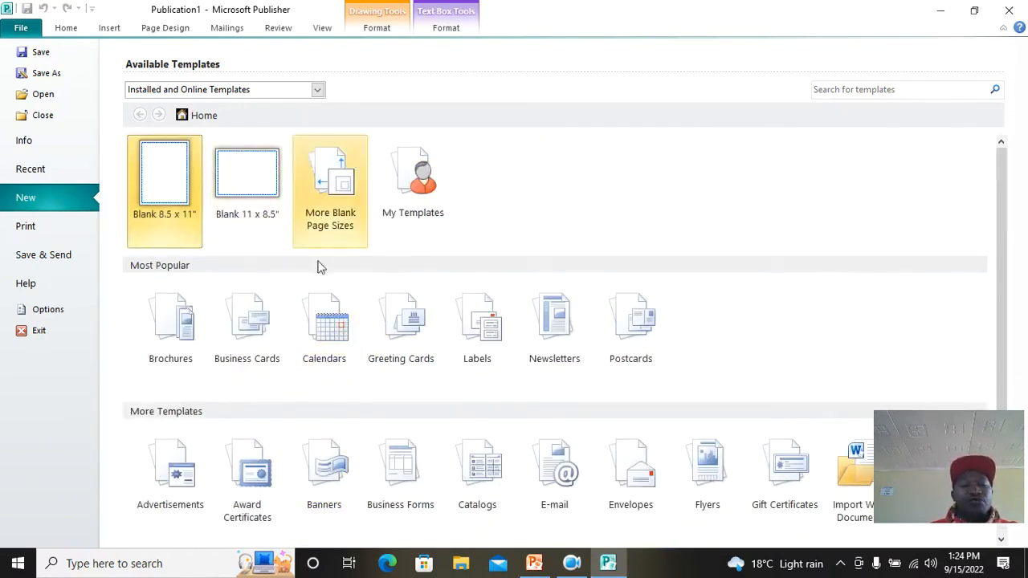
{"action": "left_click", "coordinate": [328, 231]}
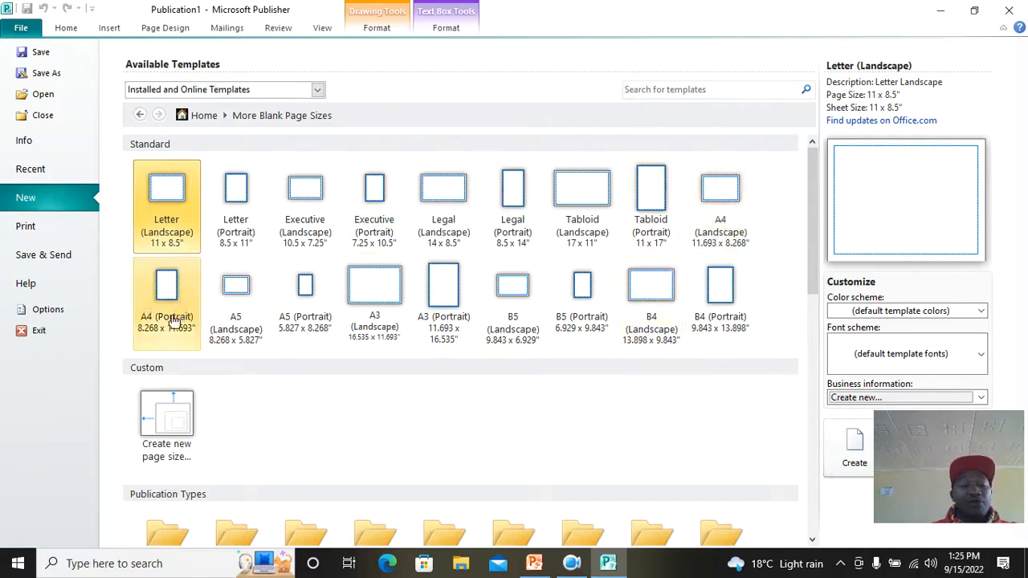
{"action": "double_click", "coordinate": [722, 204]}
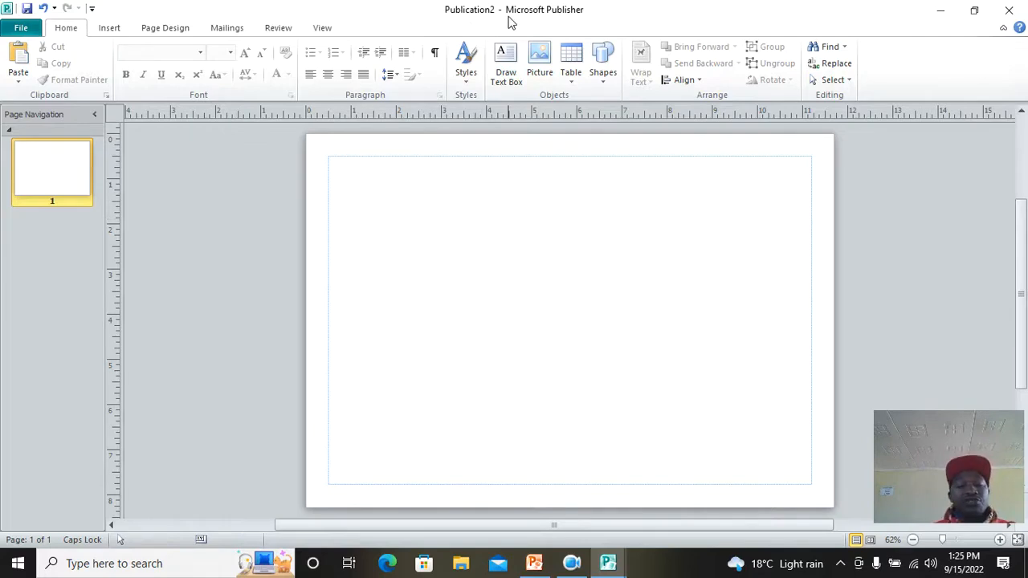
Step: Save Publication2 to the Desktop as 'AWARD CERTIFICATE'
{"action": "left_click", "coordinate": [21, 31]}
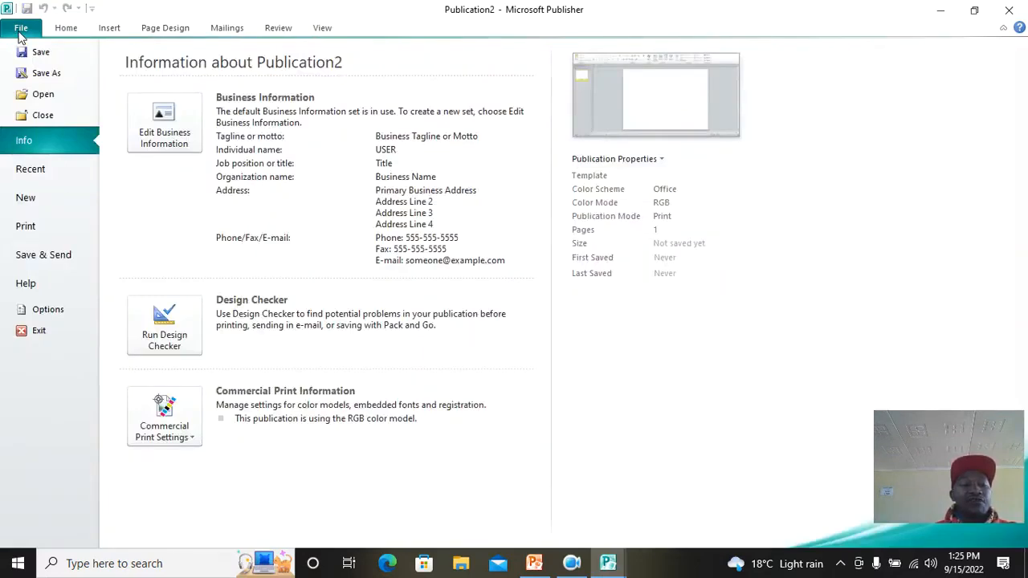
{"action": "left_click", "coordinate": [59, 74]}
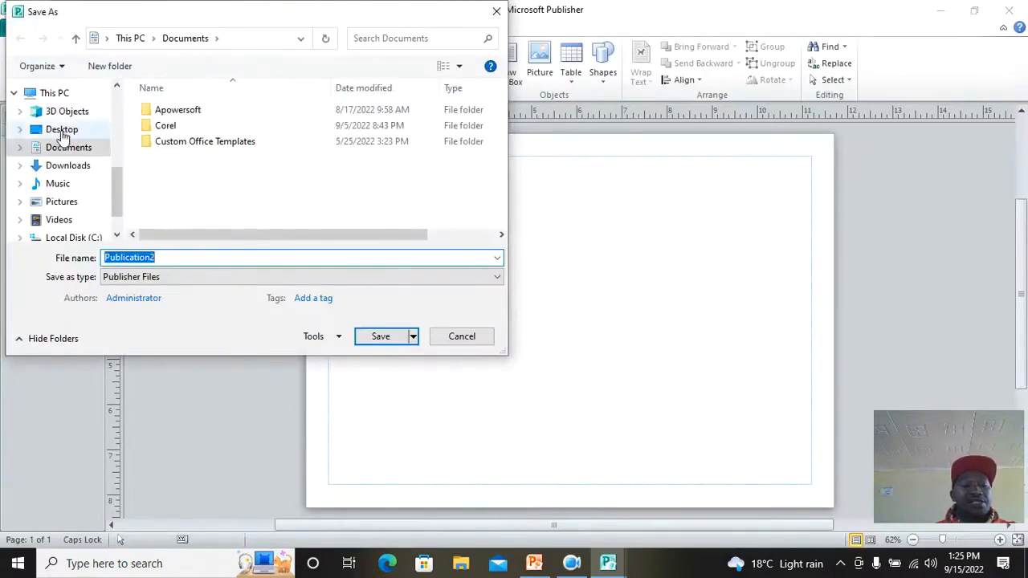
{"action": "left_click", "coordinate": [62, 130]}
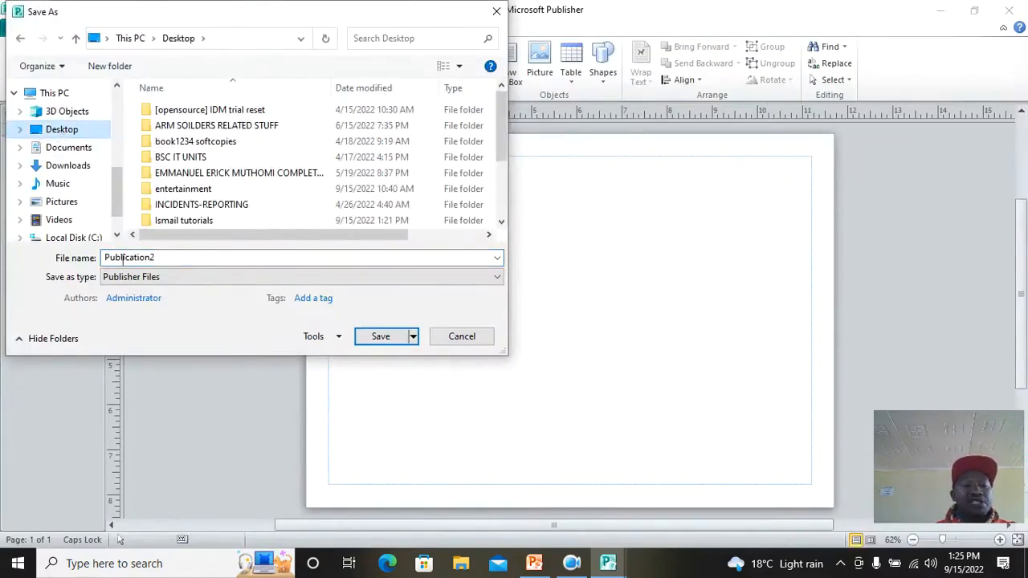
{"action": "double_click", "coordinate": [164, 257]}
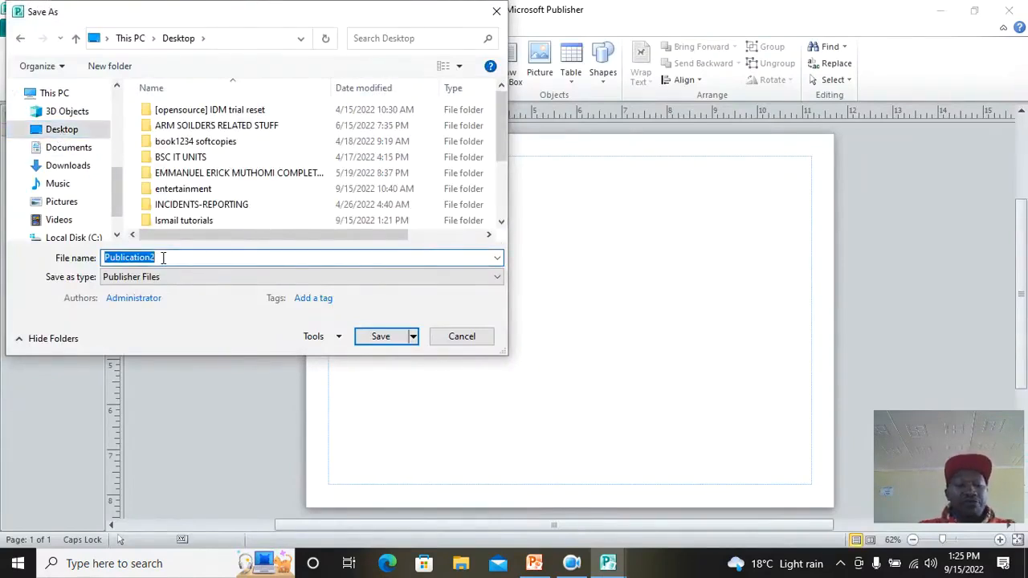
{"action": "type", "text": "AW"}
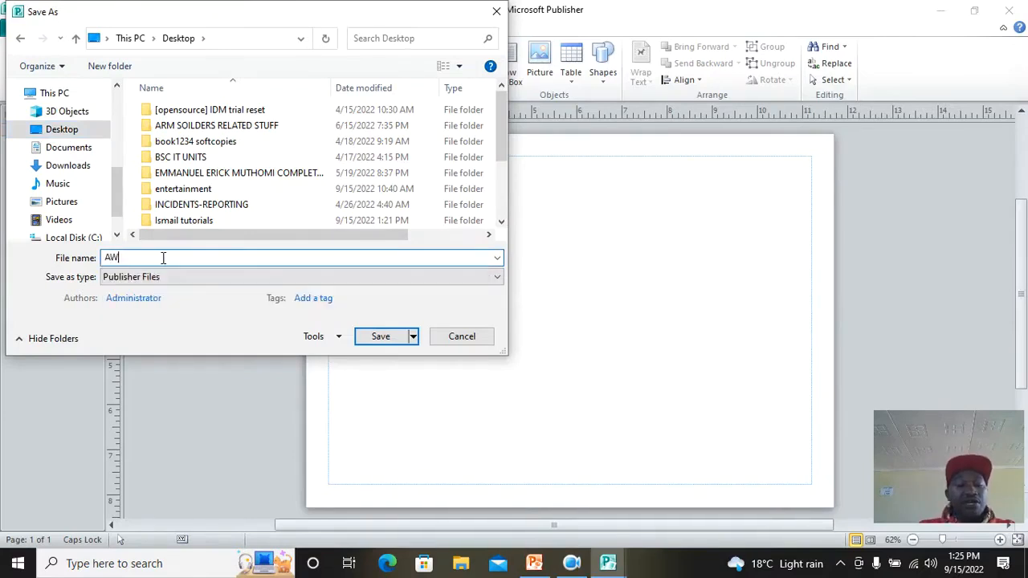
{"action": "type", "text": "ARD CERTIFICATE"}
{"action": "left_click", "coordinate": [380, 336]}
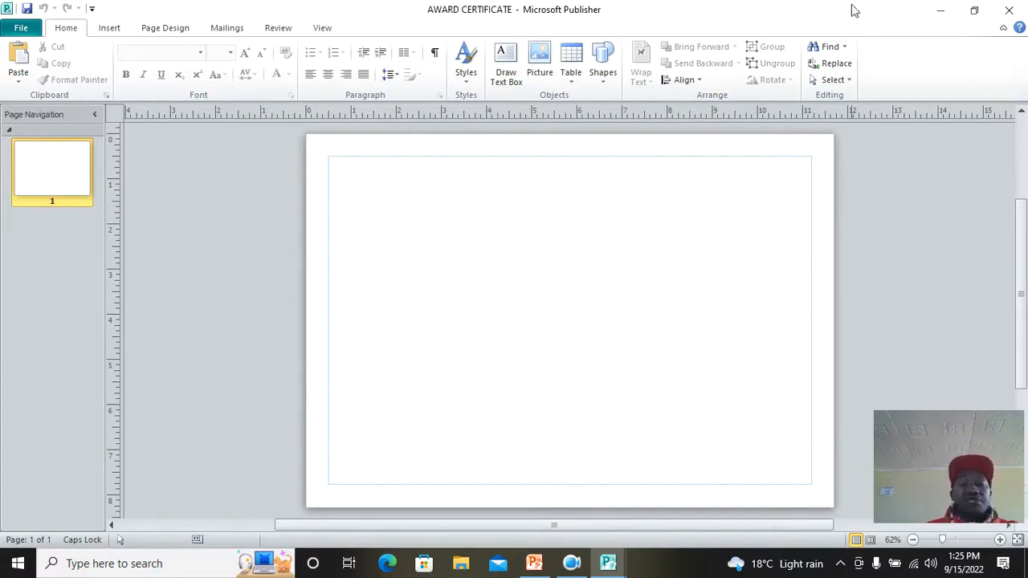
Step: Draw a smiley face shape near the top of the page with dark grey fill
{"action": "left_click", "coordinate": [111, 29]}
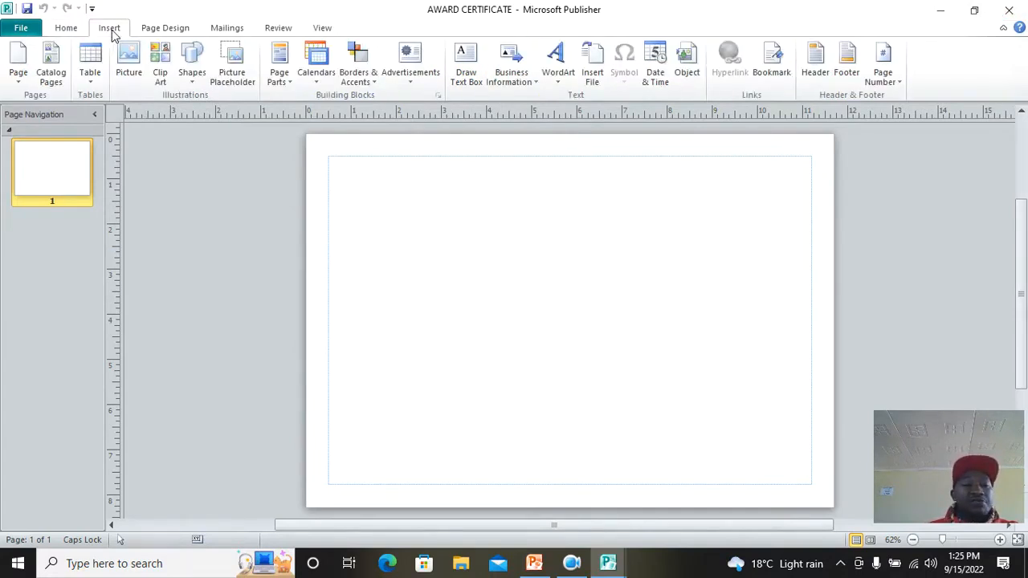
{"action": "left_click", "coordinate": [193, 73]}
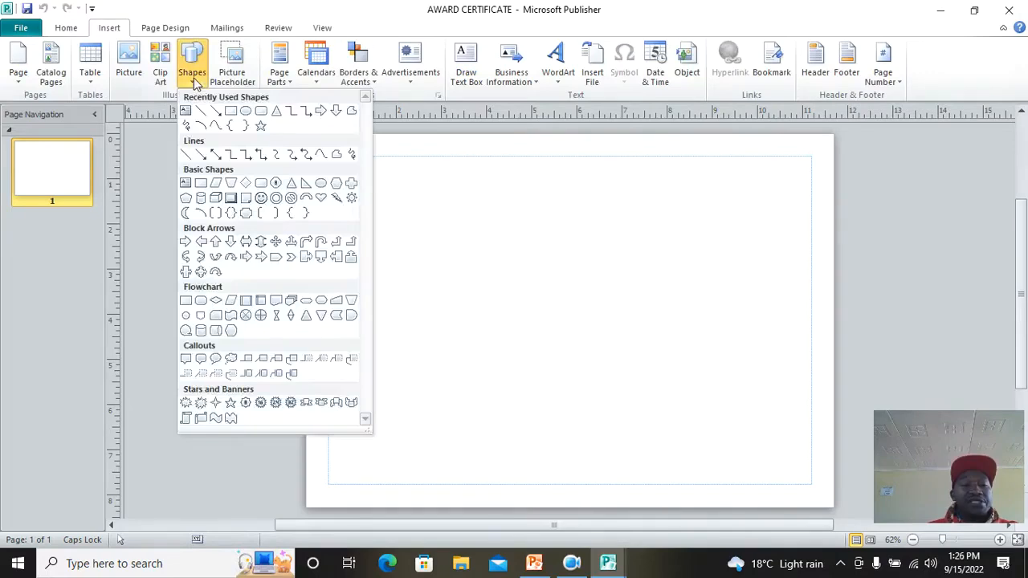
{"action": "left_click", "coordinate": [261, 198]}
{"action": "left_click_drag", "start_coordinate": [469, 165], "coordinate": [587, 236]}
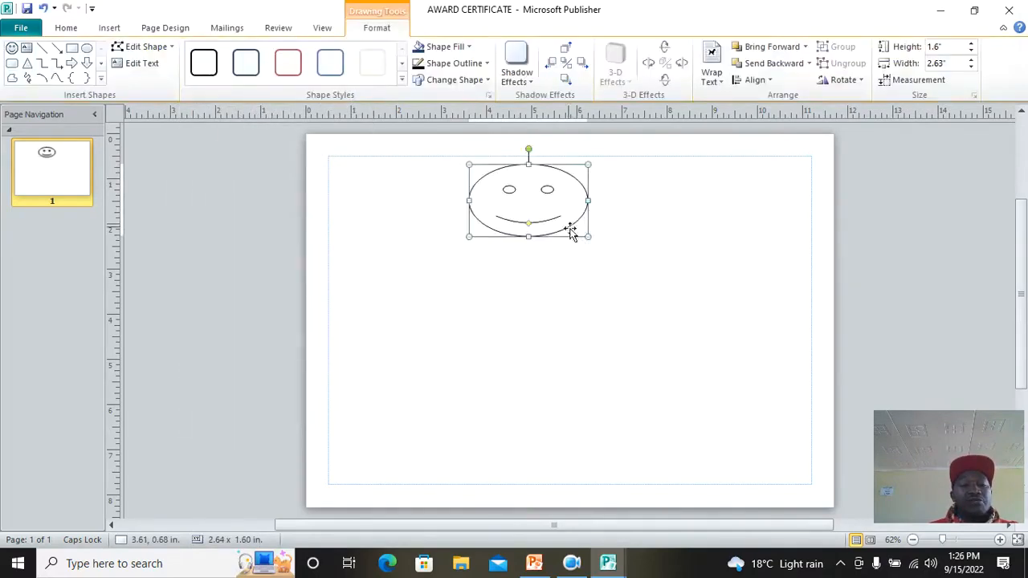
{"action": "left_click", "coordinate": [442, 46]}
{"action": "left_click", "coordinate": [416, 101]}
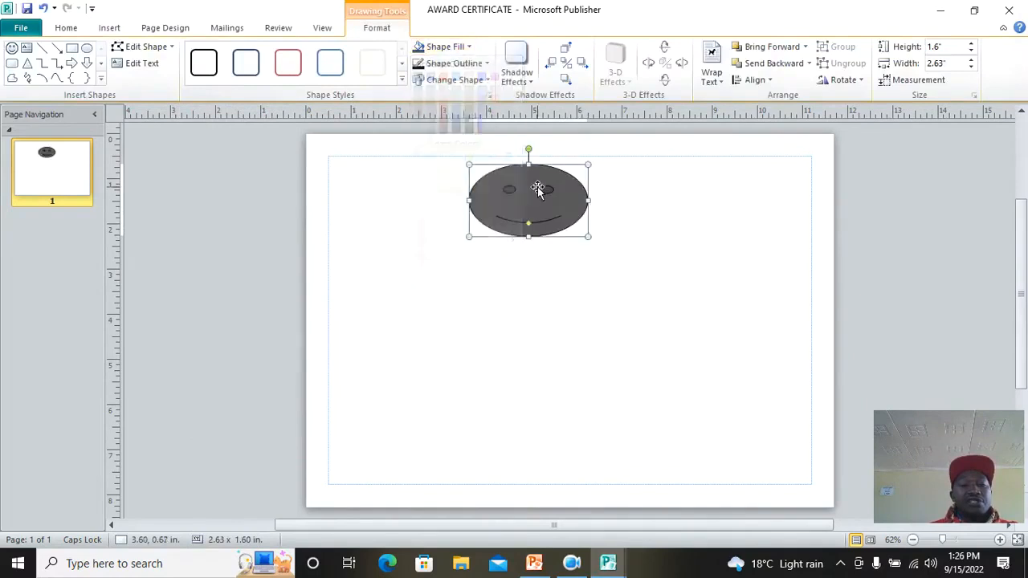
{"action": "left_click", "coordinate": [113, 26]}
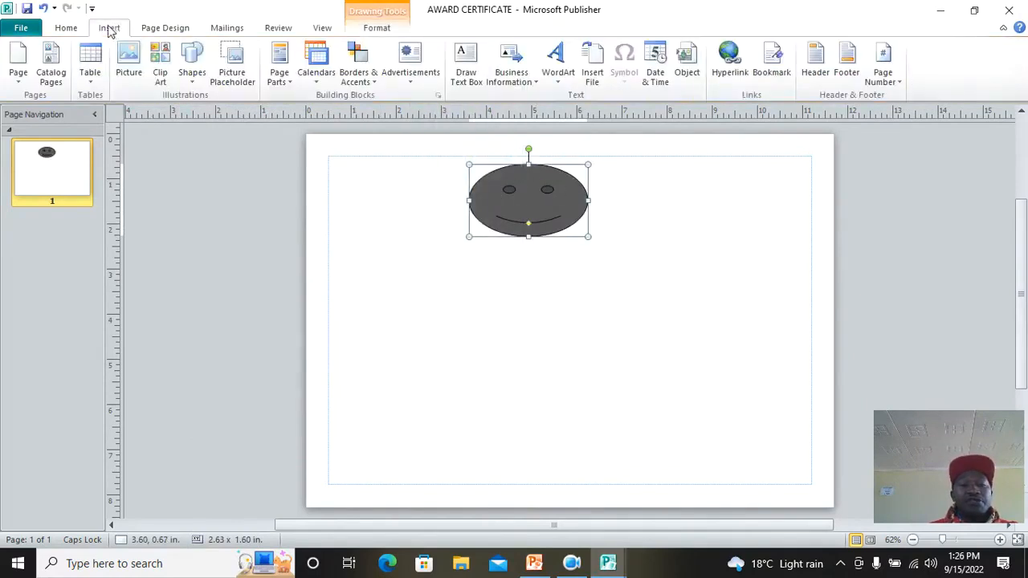
{"action": "left_click", "coordinate": [560, 79]}
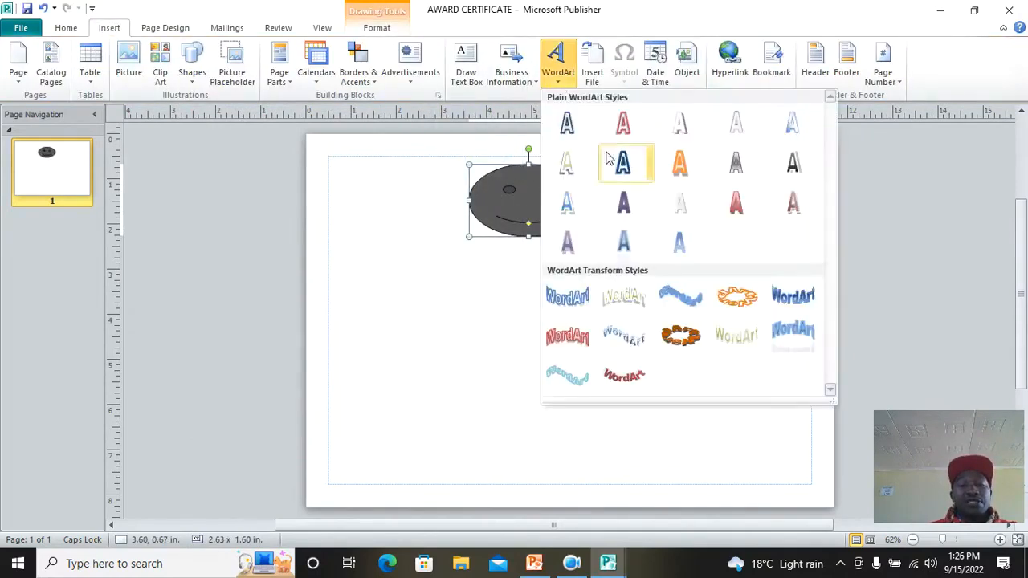
Step: Add curved WordArt 'CERTIFICATE OF MERIT', widened to about 9 inches, beneath the smiley
{"action": "left_click", "coordinate": [791, 337]}
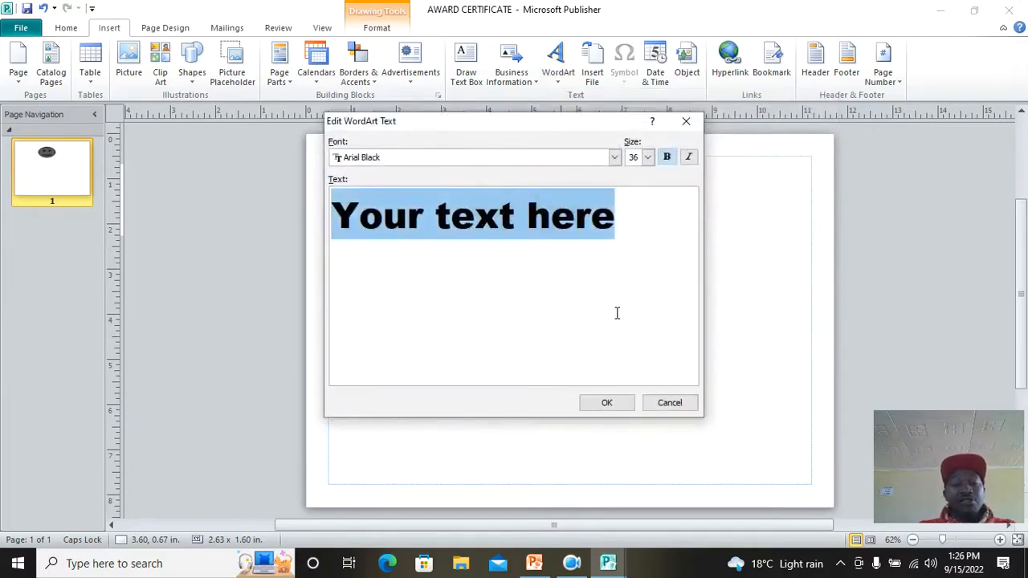
{"action": "type", "text": "CERTIFIC"}
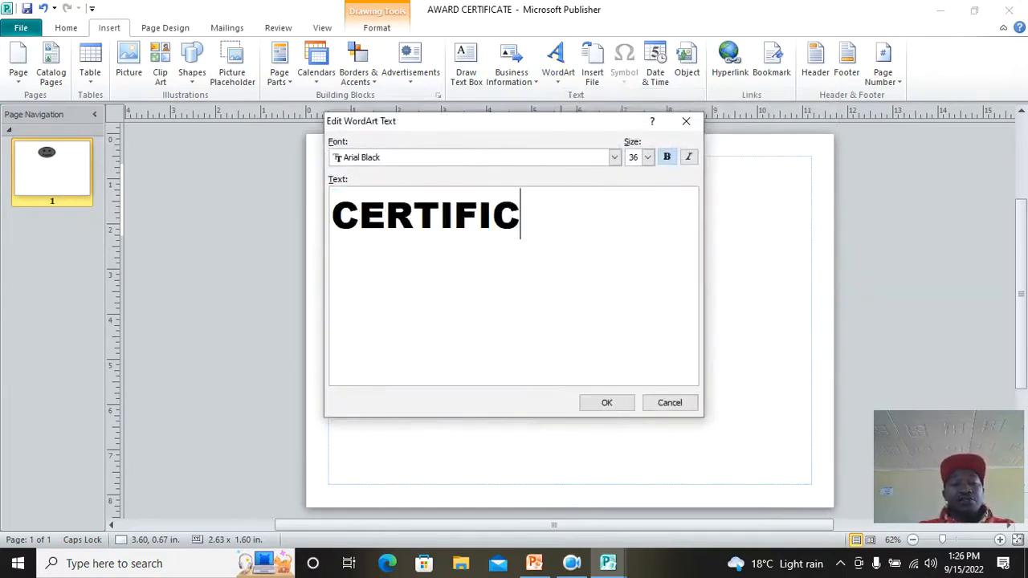
{"action": "type", "text": "ATE OF MERIT"}
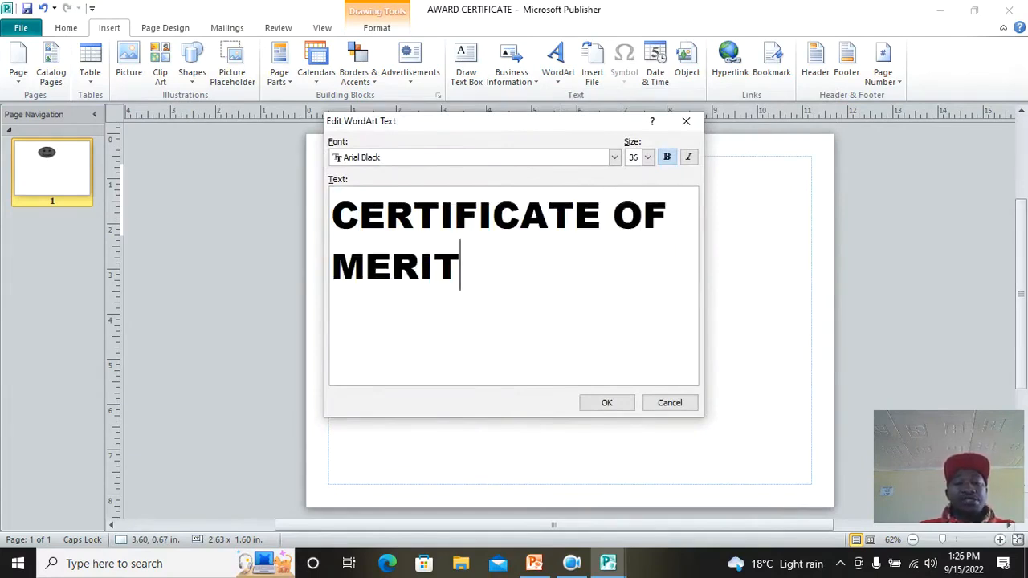
{"action": "left_click", "coordinate": [610, 402]}
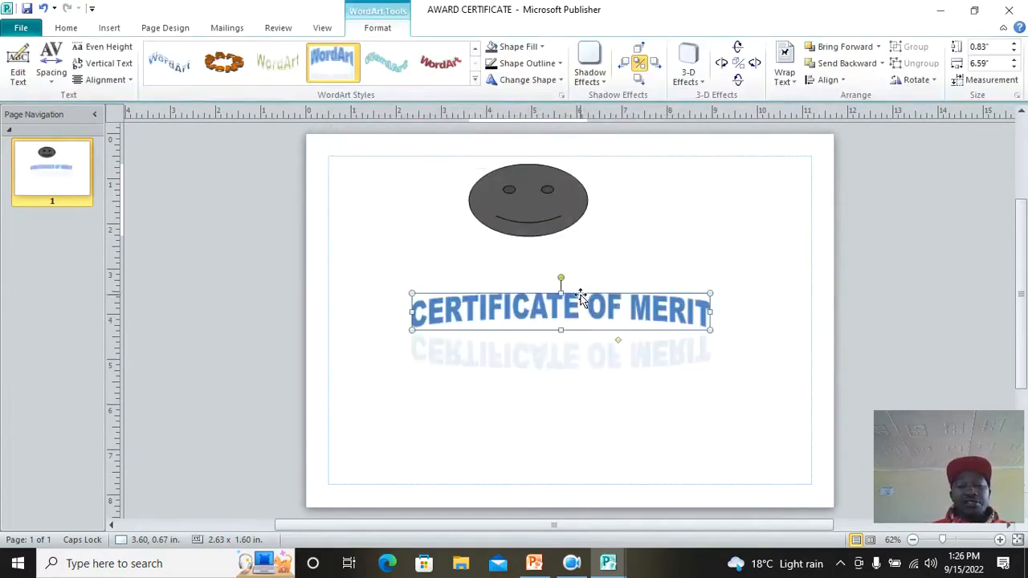
{"action": "left_click_drag", "start_coordinate": [578, 263], "coordinate": [562, 266]}
{"action": "left_click_drag", "start_coordinate": [698, 287], "coordinate": [807, 287]}
{"action": "left_click_drag", "start_coordinate": [506, 262], "coordinate": [474, 245]}
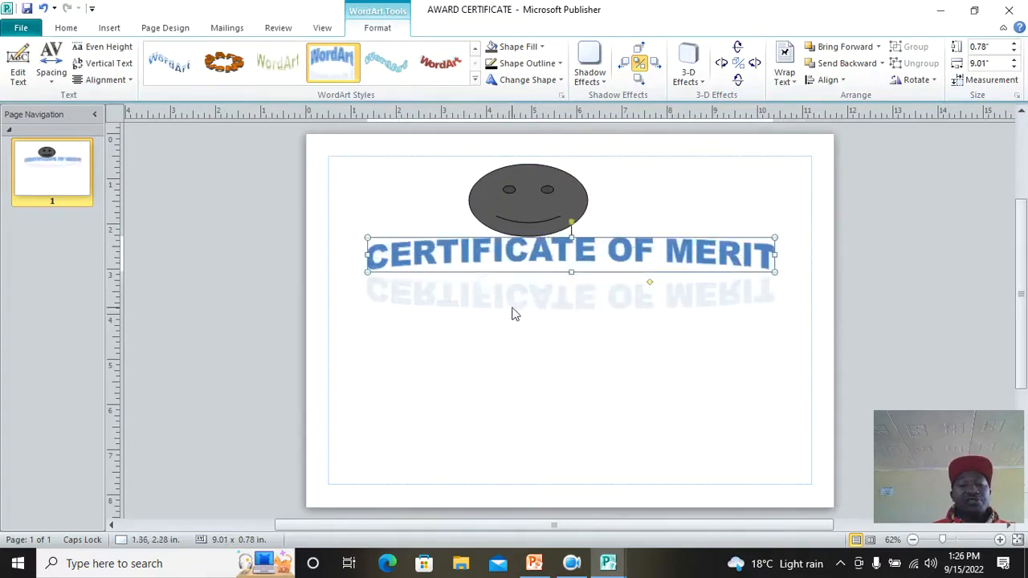
{"action": "left_click", "coordinate": [109, 27]}
{"action": "left_click", "coordinate": [193, 80]}
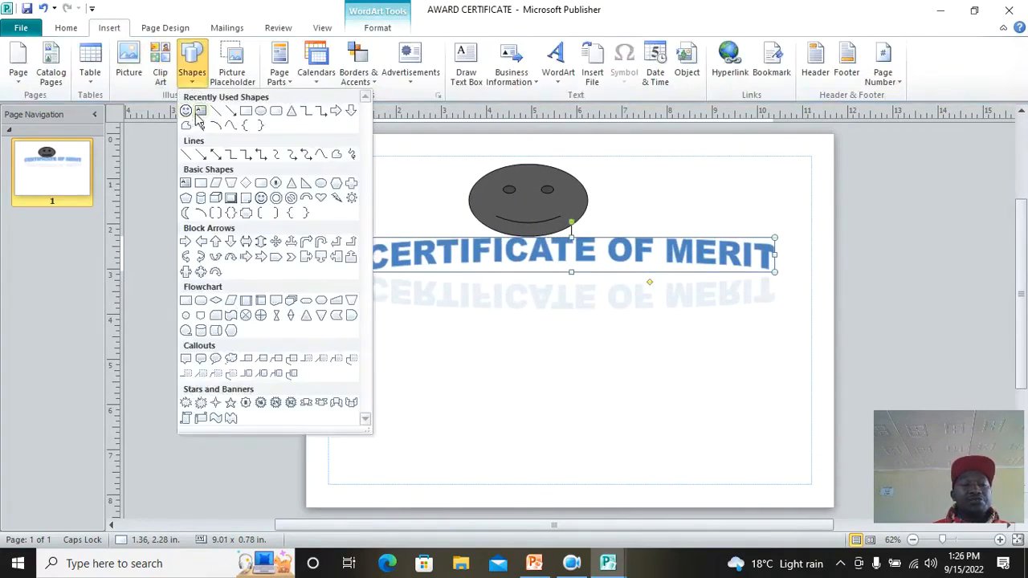
{"action": "left_click", "coordinate": [466, 64]}
Step: Draw a text box below the WordArt and set its certify lines to font size 26
{"action": "left_click_drag", "start_coordinate": [367, 298], "coordinate": [796, 376]}
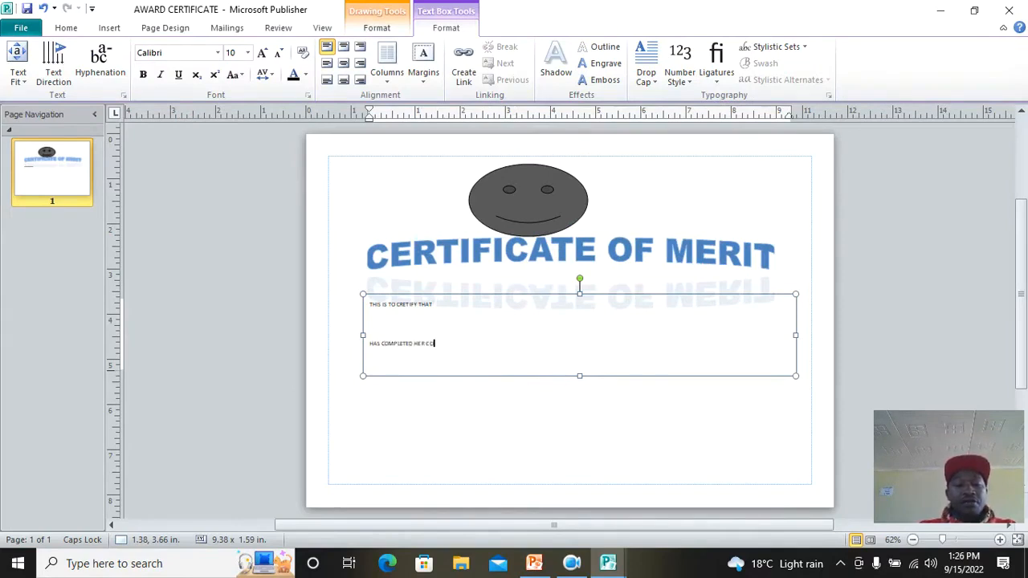
{"action": "left_click_drag", "start_coordinate": [485, 335], "coordinate": [367, 312]}
{"action": "left_click", "coordinate": [460, 357]}
{"action": "left_click_drag", "start_coordinate": [460, 359], "coordinate": [370, 298]}
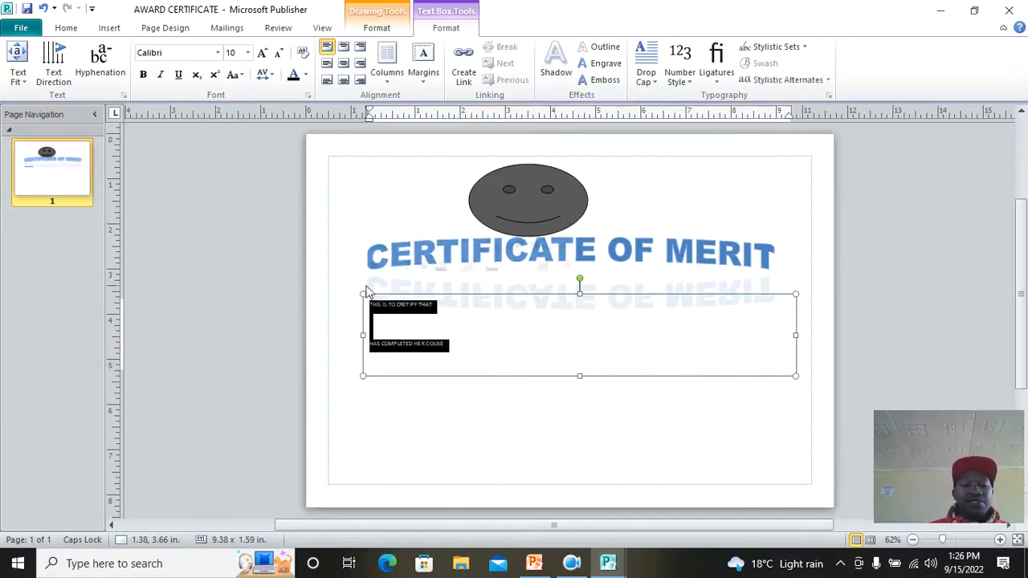
{"action": "left_click", "coordinate": [470, 250]}
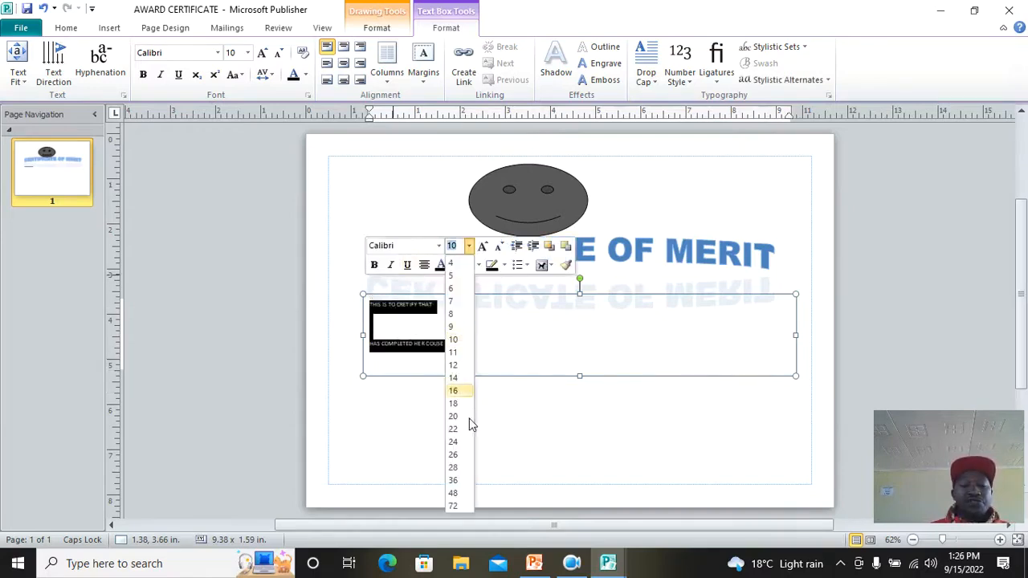
{"action": "left_click", "coordinate": [455, 450]}
{"action": "left_click", "coordinate": [608, 400]}
Step: Lengthen the text box to show both lines, then switch back to Publication1
{"action": "left_click", "coordinate": [588, 357]}
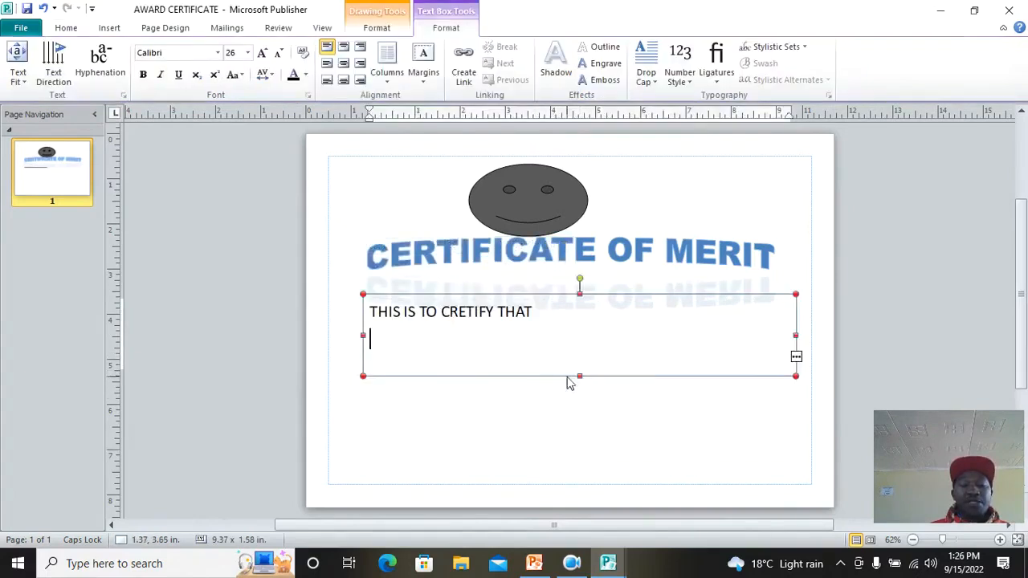
{"action": "left_click_drag", "start_coordinate": [578, 374], "coordinate": [595, 447]}
{"action": "left_click", "coordinate": [631, 484]}
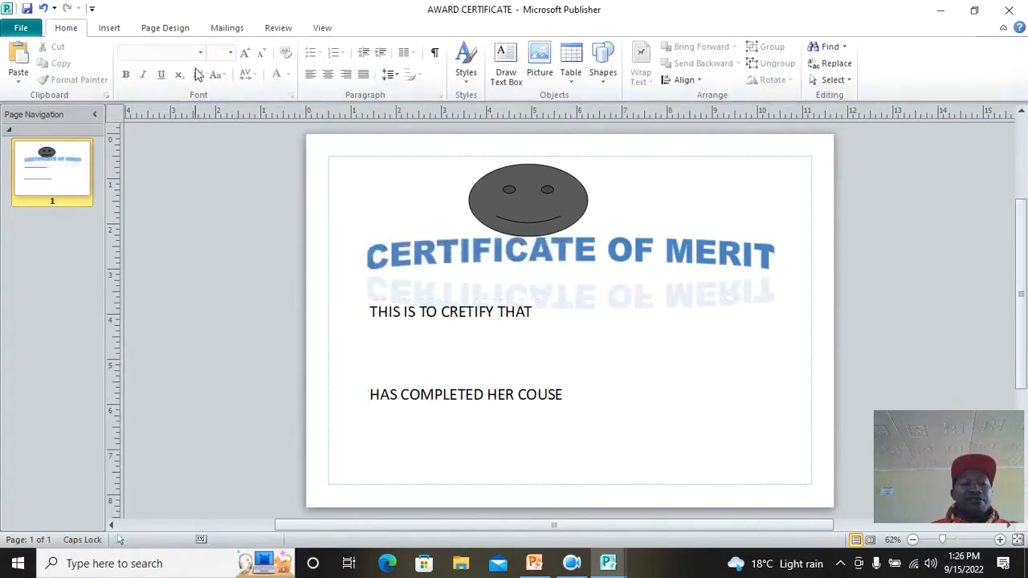
{"action": "left_click", "coordinate": [940, 10]}
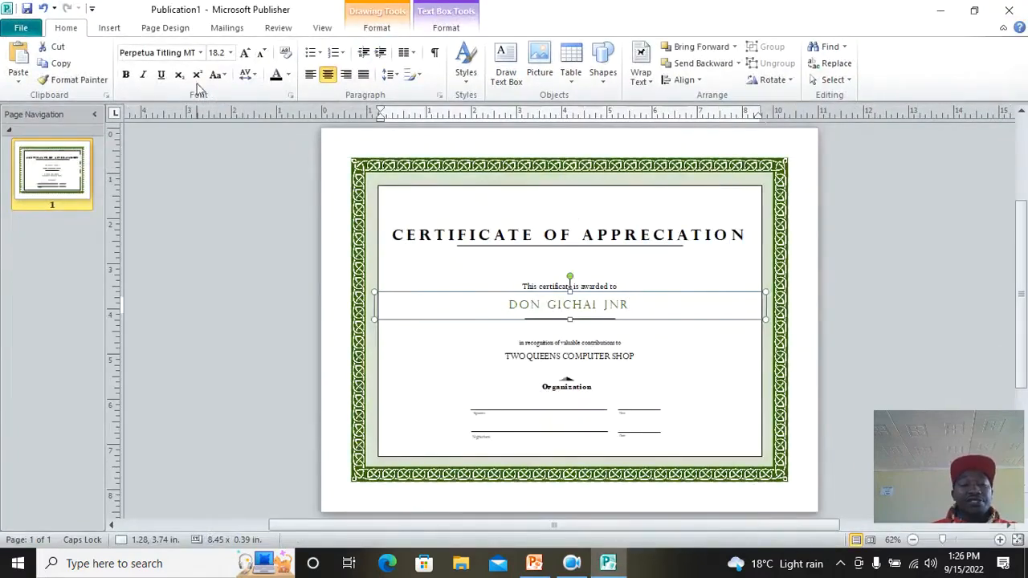
{"action": "left_click", "coordinate": [30, 29]}
Step: Open AWARD CERTIFICATE from the Desktop in the Open Publication dialog
{"action": "key", "text": "Escape"}
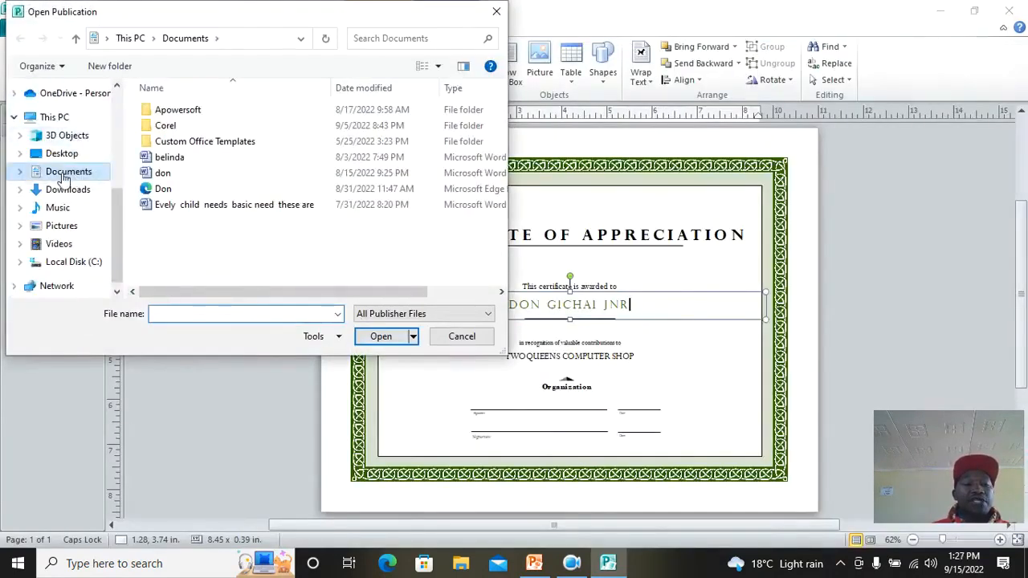
{"action": "left_click", "coordinate": [64, 155]}
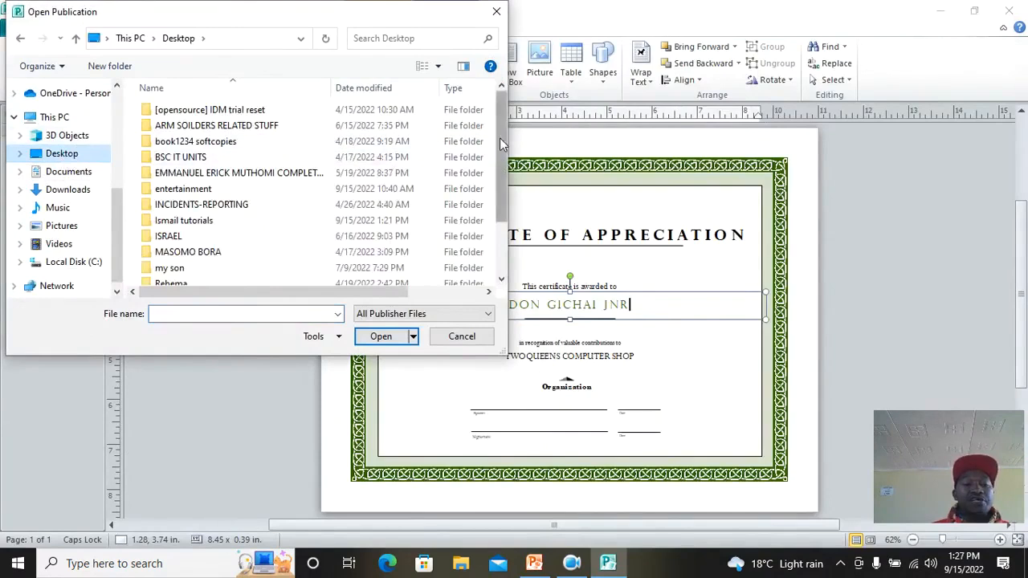
{"action": "left_click_drag", "start_coordinate": [502, 132], "coordinate": [518, 233]}
{"action": "double_click", "coordinate": [221, 265]}
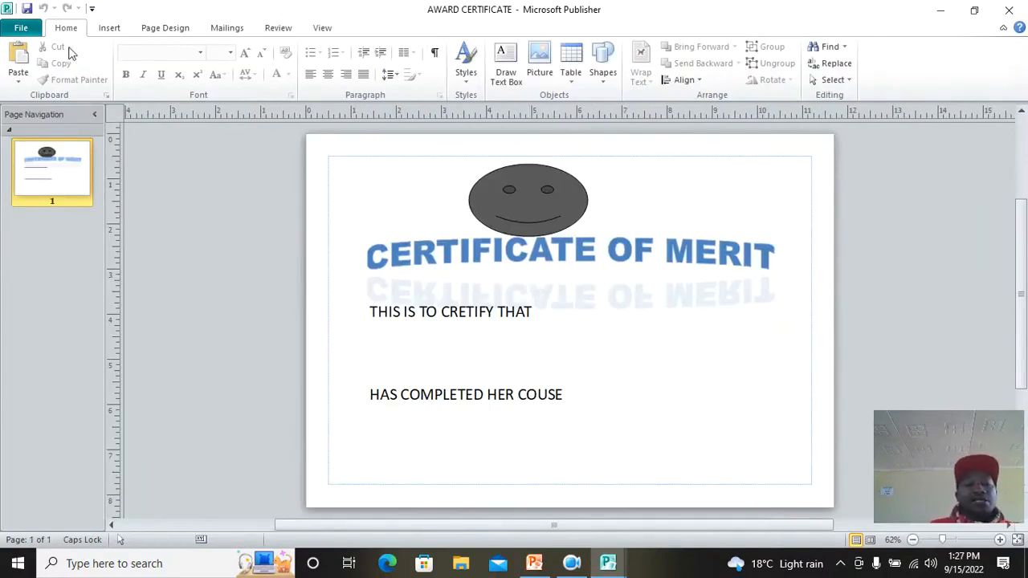
Step: Create a new blank publication using the A4 (Landscape) page size
{"action": "left_click", "coordinate": [29, 32]}
{"action": "left_click", "coordinate": [57, 200]}
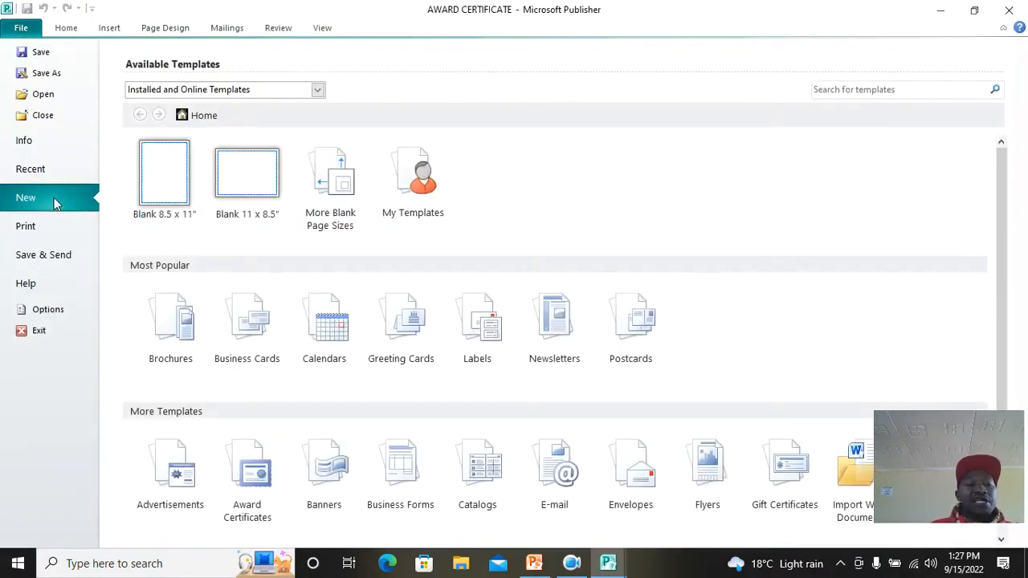
{"action": "left_click", "coordinate": [329, 219]}
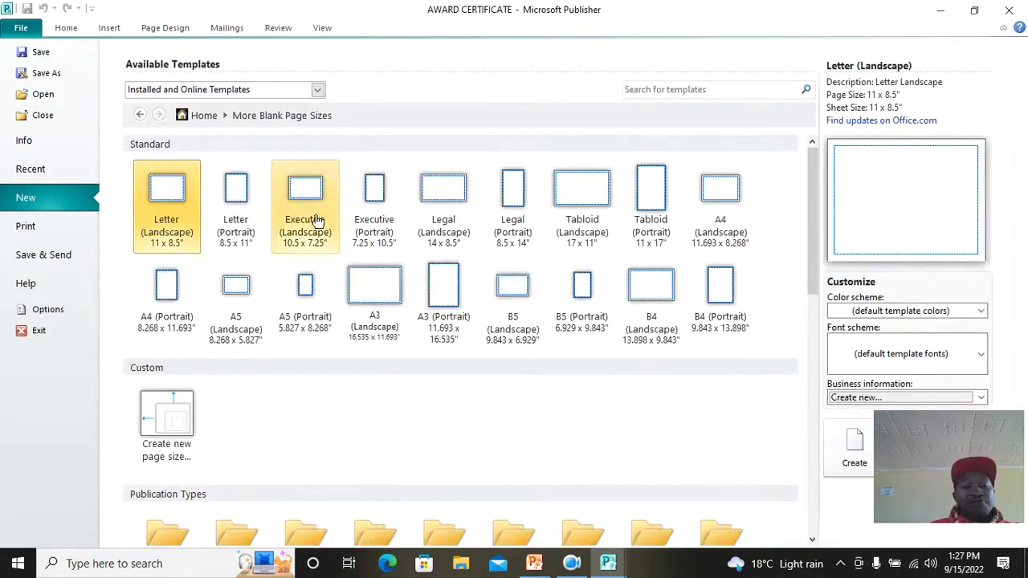
{"action": "left_click", "coordinate": [725, 189]}
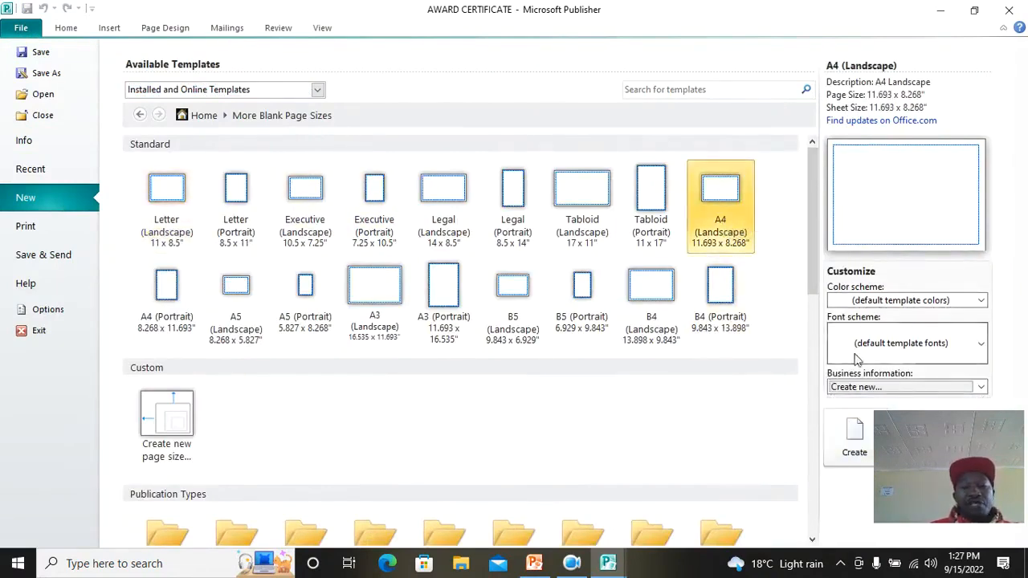
{"action": "left_click", "coordinate": [853, 437]}
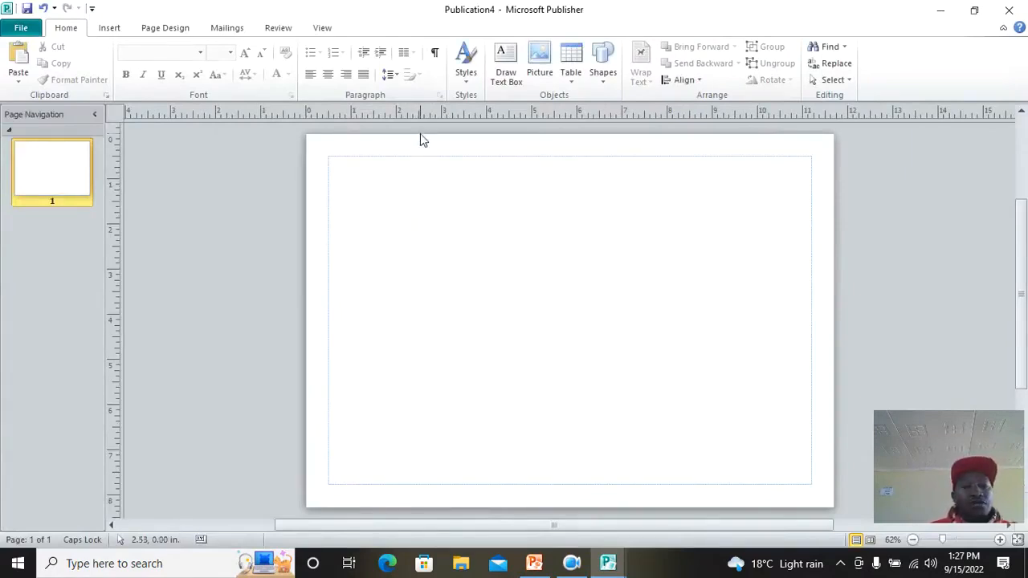
{"action": "left_click_drag", "start_coordinate": [421, 120], "coordinate": [425, 312]}
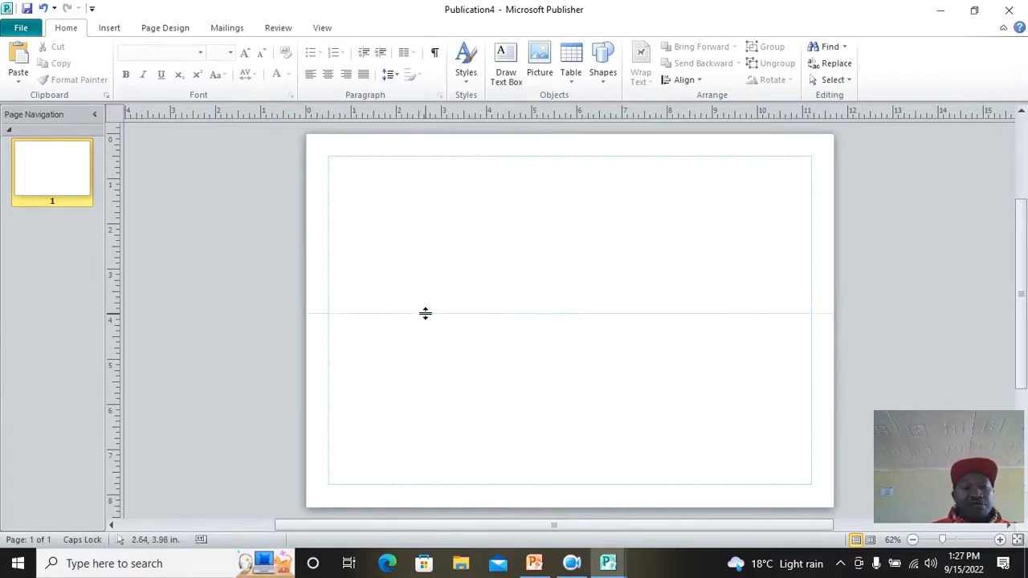
{"action": "left_click_drag", "start_coordinate": [122, 286], "coordinate": [493, 290]}
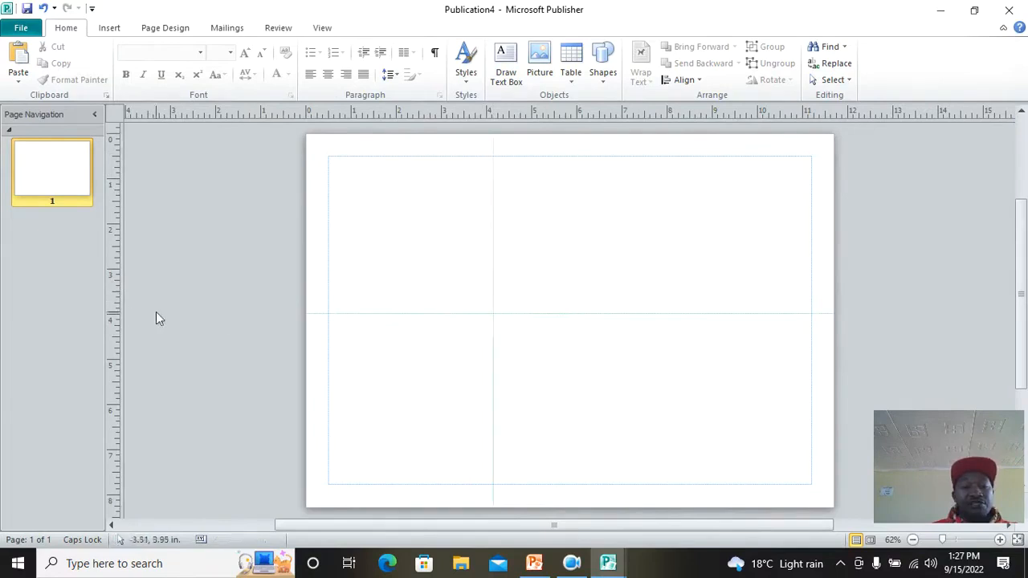
{"action": "left_click_drag", "start_coordinate": [120, 306], "coordinate": [673, 319]}
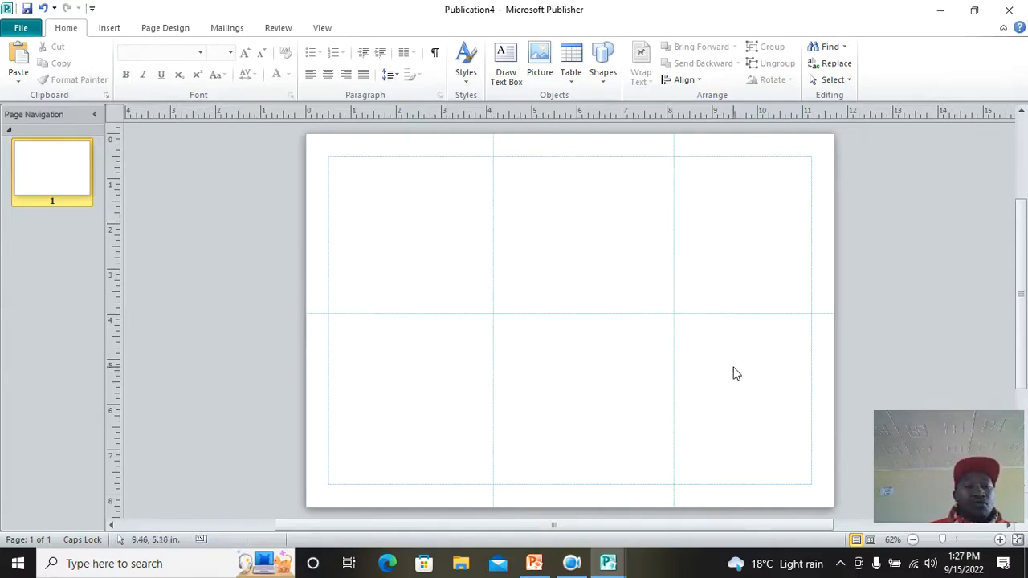
{"action": "left_click", "coordinate": [44, 8]}
{"action": "left_click", "coordinate": [45, 8]}
{"action": "left_click", "coordinate": [45, 9]}
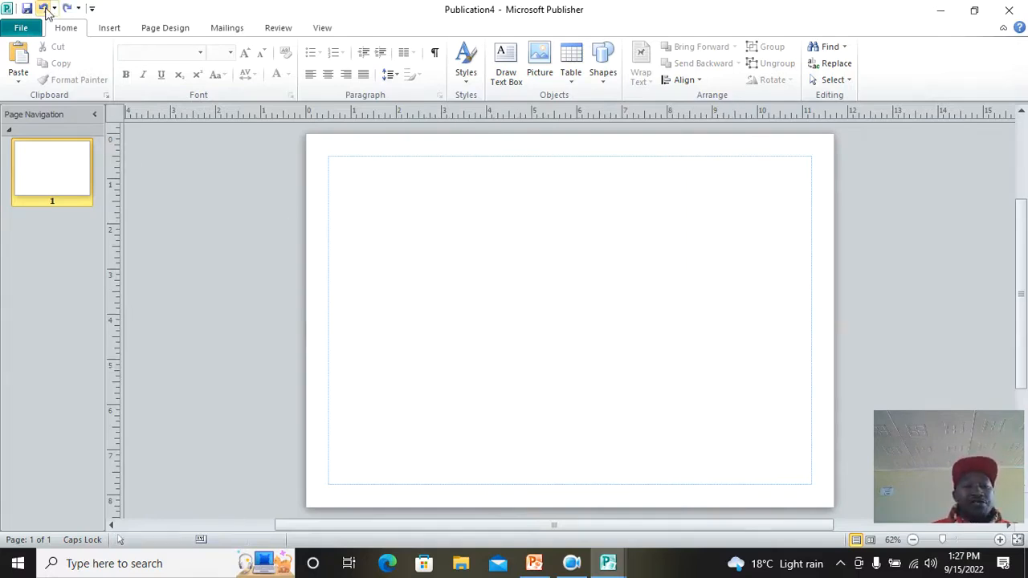
Step: Apply the 4 Columns with Heading ruler guide preset to the blank A4 page
{"action": "left_click", "coordinate": [168, 33]}
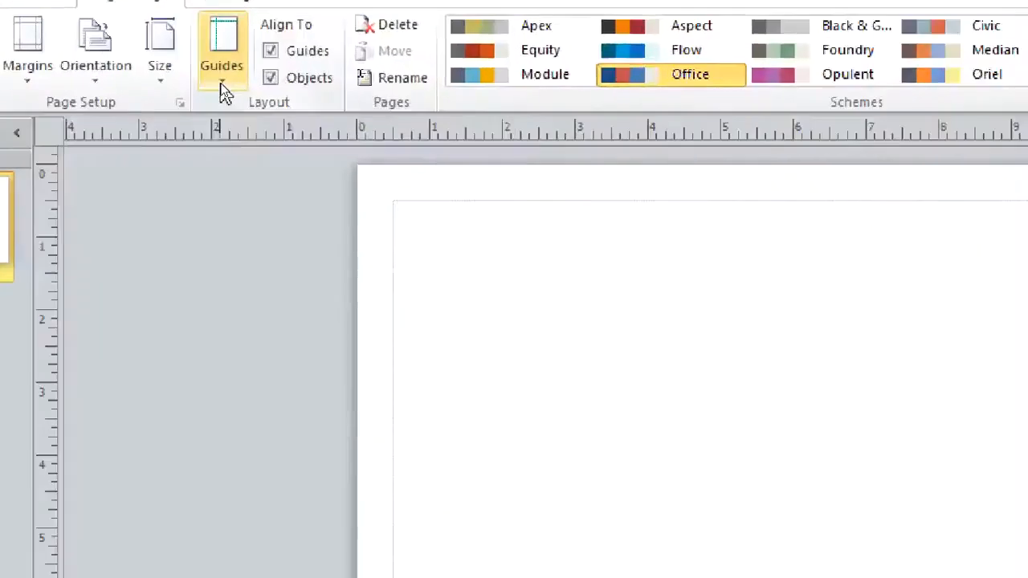
{"action": "left_click", "coordinate": [225, 89]}
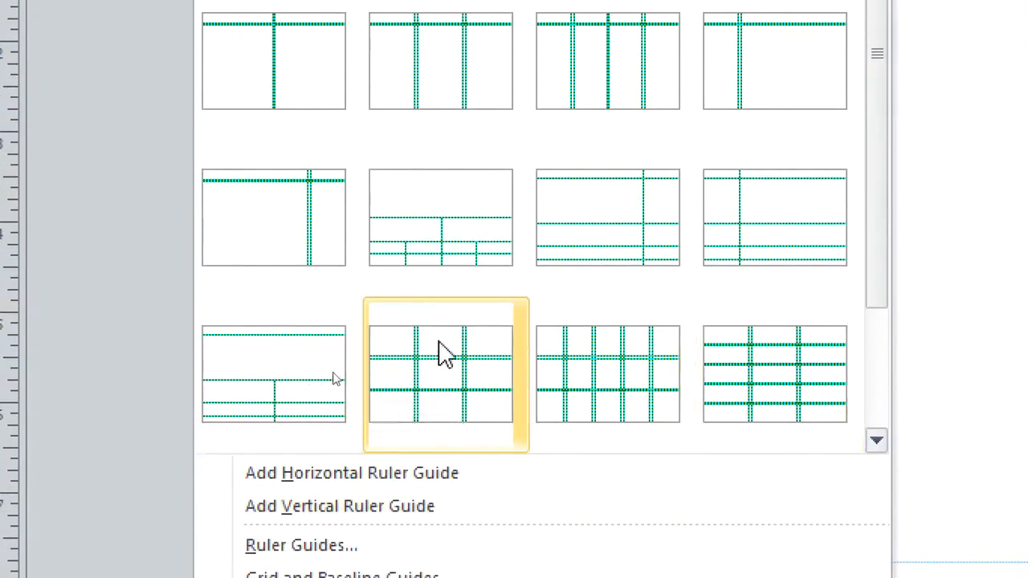
{"action": "left_click", "coordinate": [601, 87]}
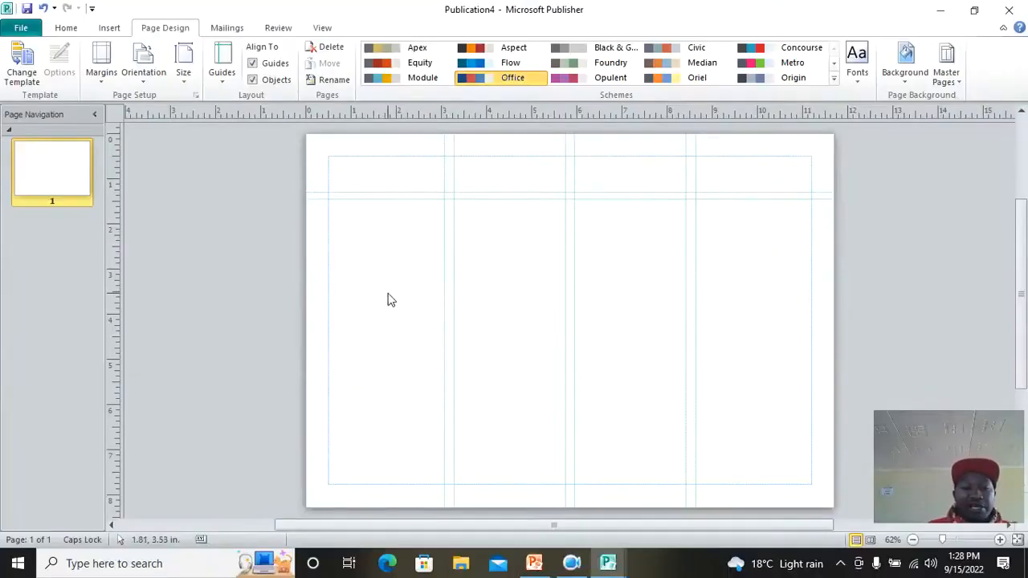
{"action": "left_click", "coordinate": [109, 28]}
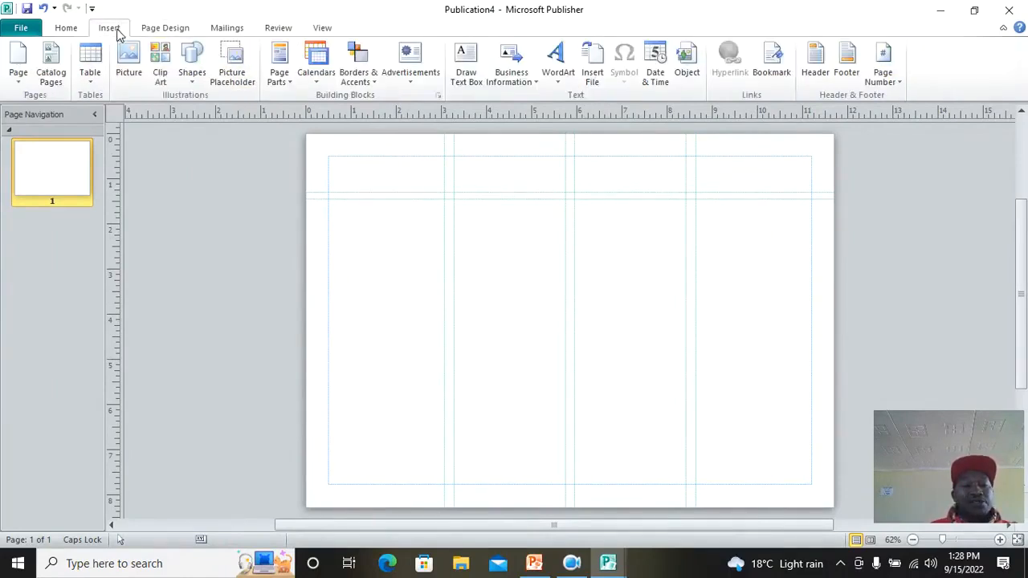
Step: Draw an empty text box down the first column, below the heading row
{"action": "left_click", "coordinate": [191, 73]}
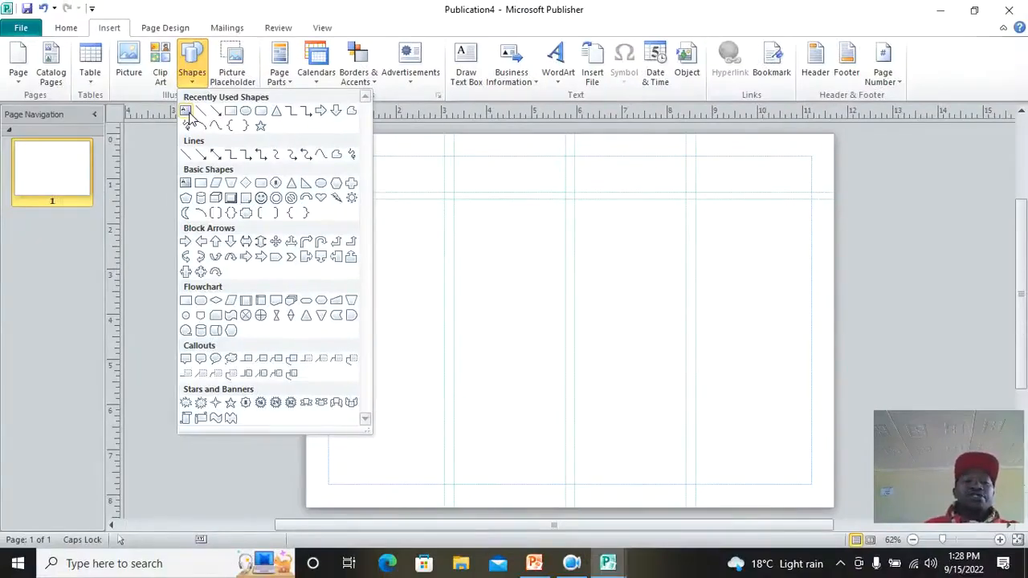
{"action": "left_click", "coordinate": [182, 109]}
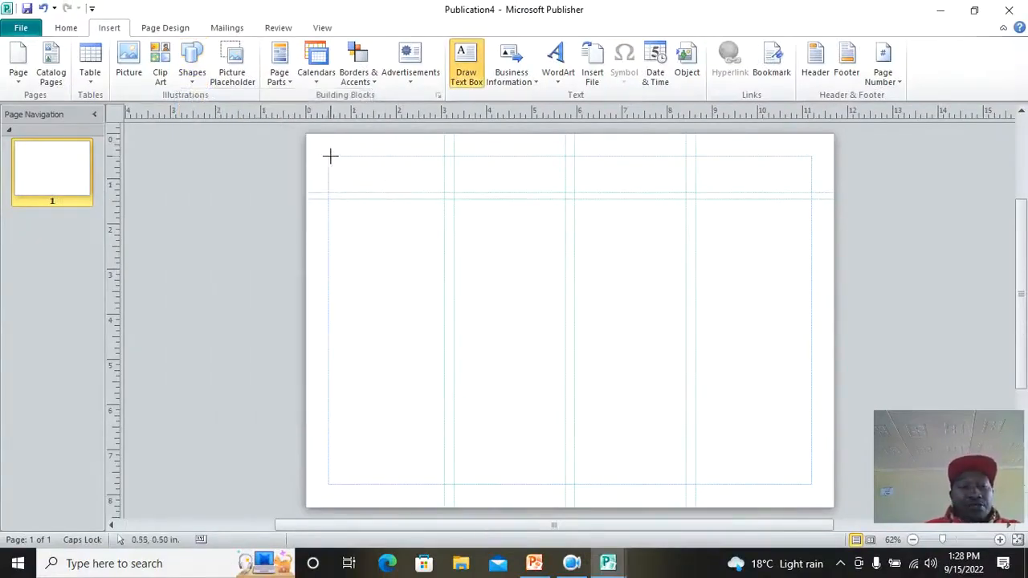
{"action": "mouse_move", "coordinate": [329, 197]}
{"action": "left_mouse_down"}
{"action": "mouse_move", "coordinate": [413, 303]}
{"action": "mouse_move", "coordinate": [442, 404]}
{"action": "mouse_move", "coordinate": [444, 484]}
{"action": "left_mouse_up"}
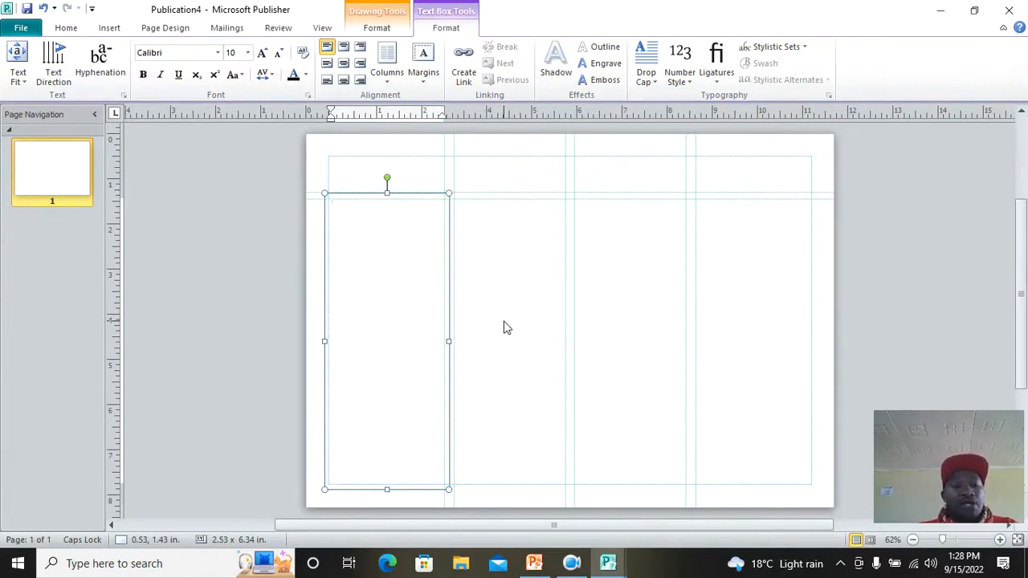
{"action": "left_click", "coordinate": [78, 571]}
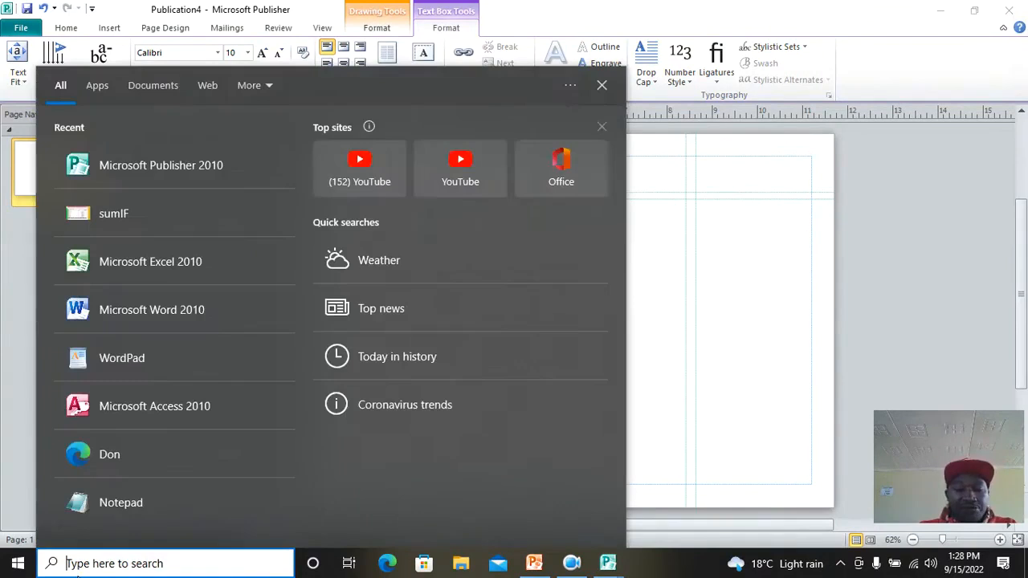
Step: Search for PROJECT and open NEKTA MANAGEMENT (AutoRecovered) from the project folder
{"action": "type", "text": "PROJECT"}
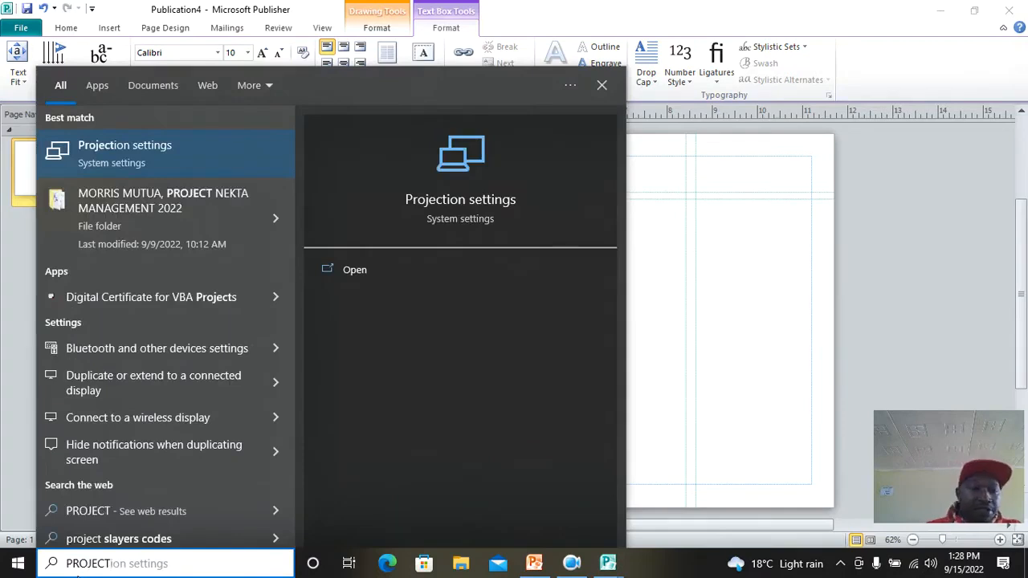
{"action": "left_click", "coordinate": [80, 198]}
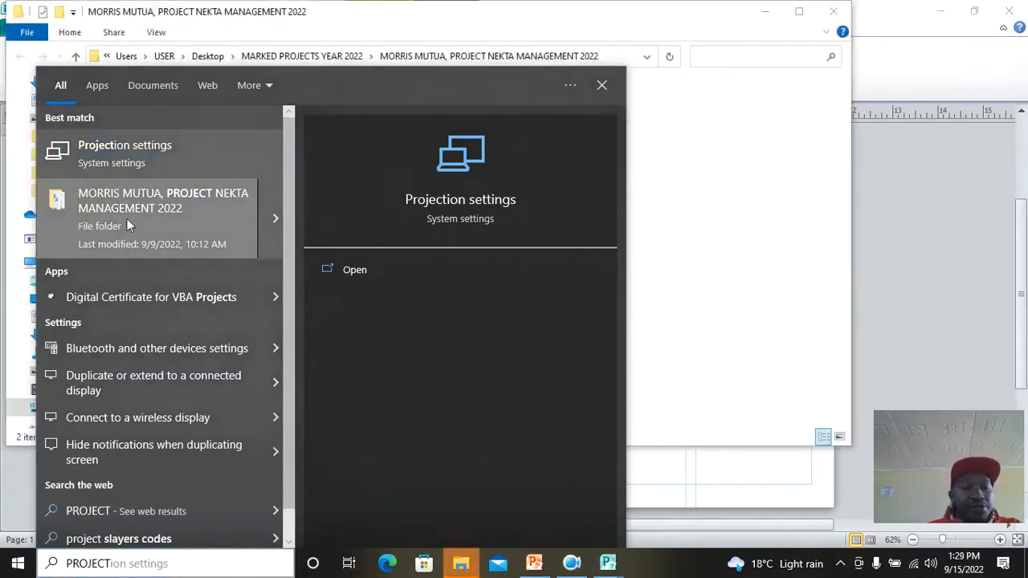
{"action": "left_click", "coordinate": [679, 122]}
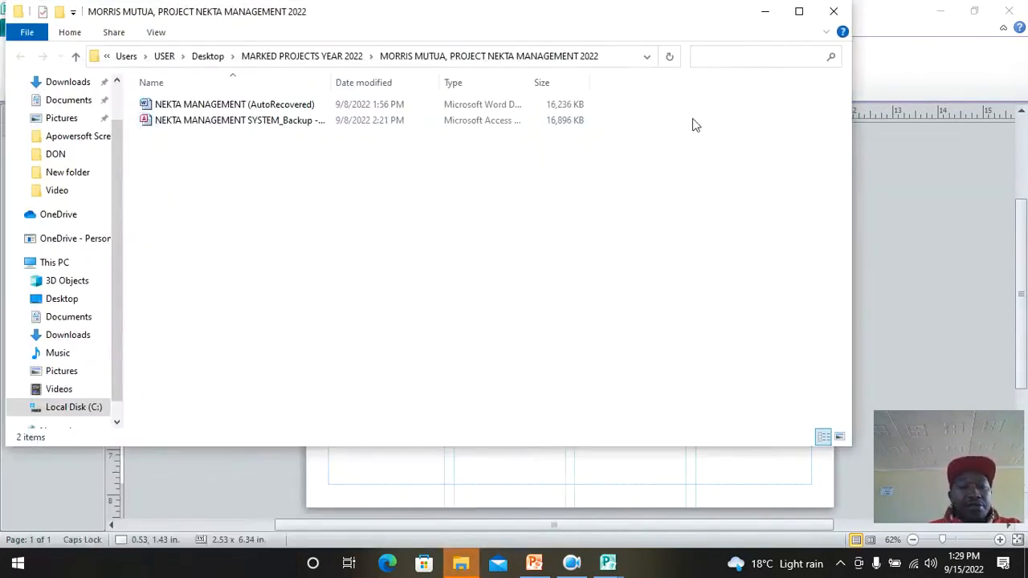
{"action": "left_click", "coordinate": [196, 110]}
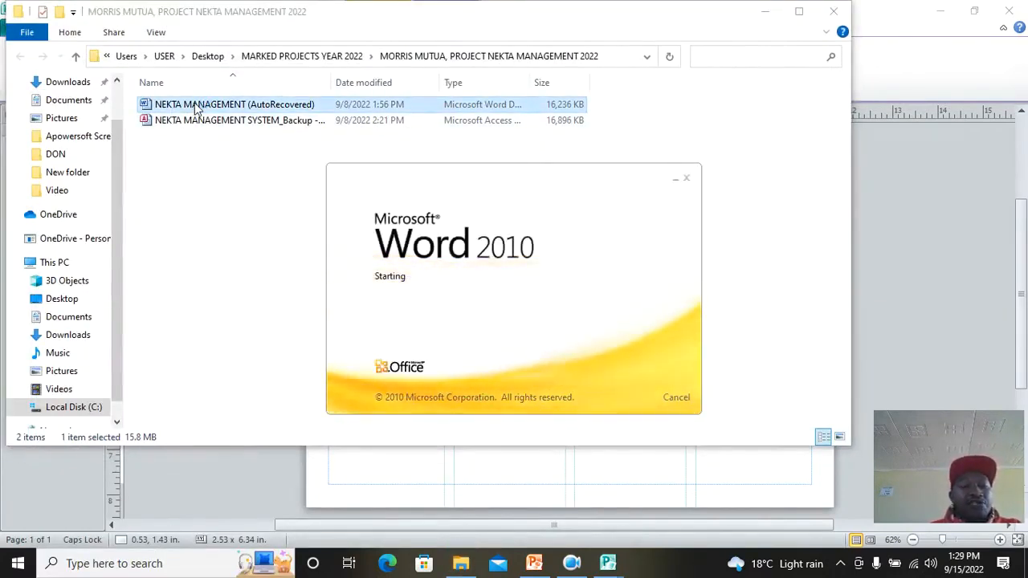
Step: Copy the DECLARATION paragraph from the Word document and return to Publication4
{"action": "scroll", "coordinate": [412, 192], "scroll_direction": "down", "scroll_amount": 15}
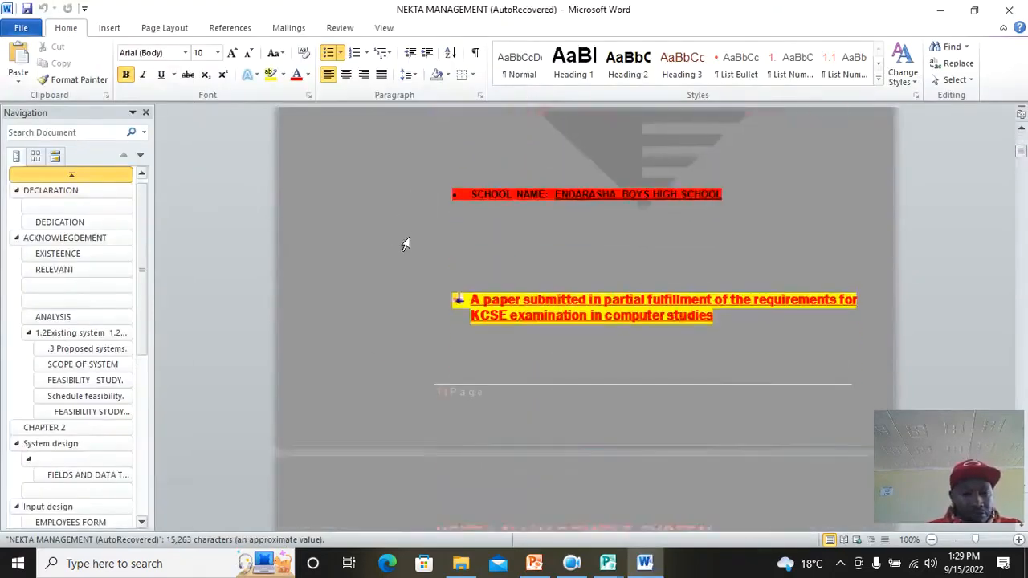
{"action": "scroll", "coordinate": [568, 309], "scroll_direction": "down", "scroll_amount": 8}
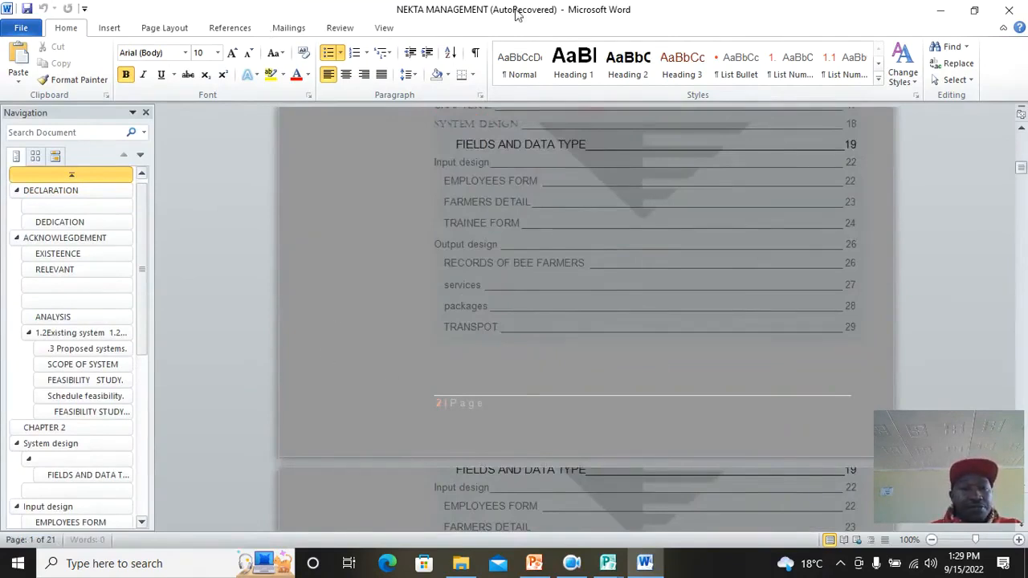
{"action": "scroll", "coordinate": [438, 416], "scroll_direction": "down", "scroll_amount": 12}
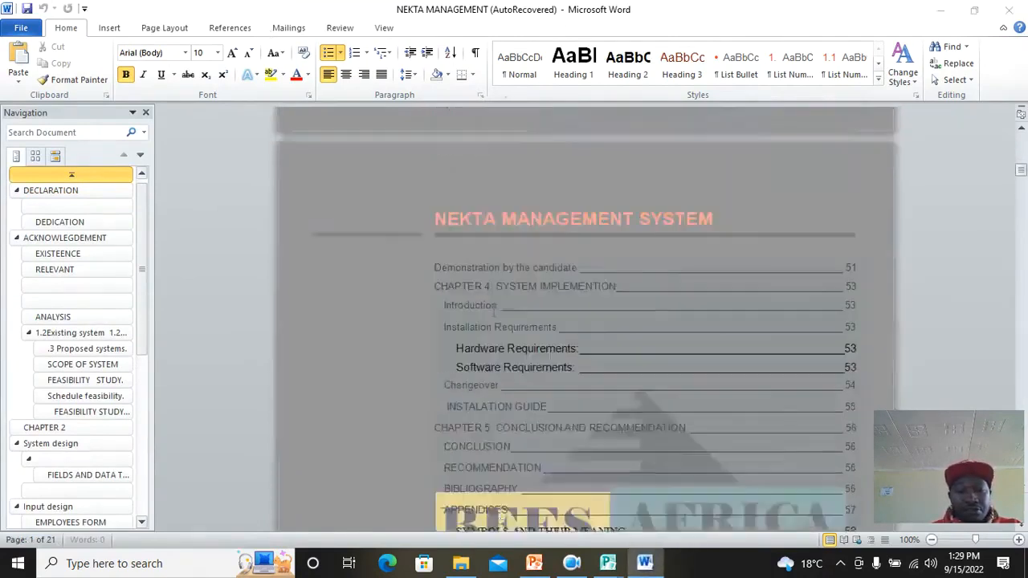
{"action": "scroll", "coordinate": [345, 369], "scroll_direction": "down", "scroll_amount": 20}
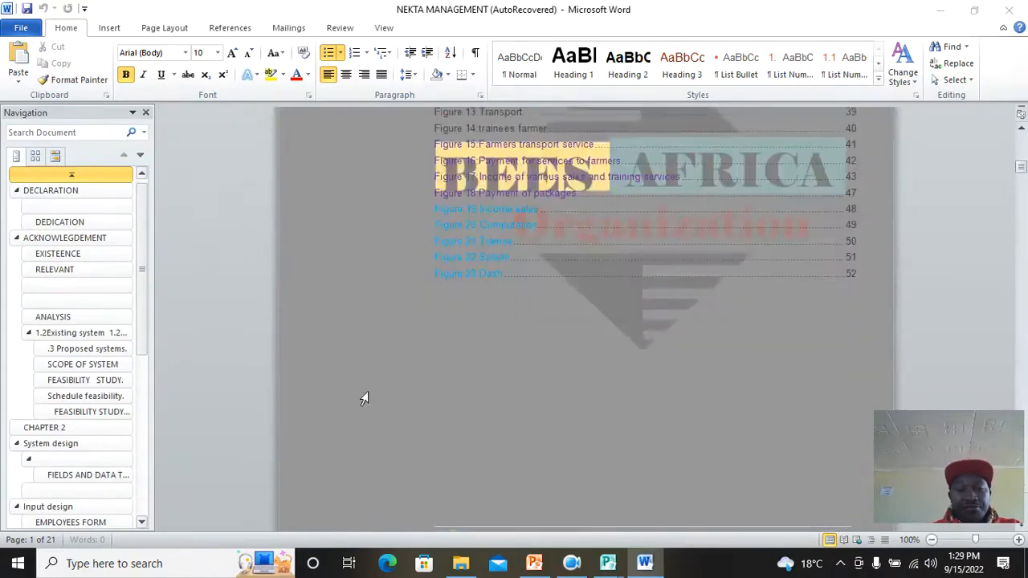
{"action": "scroll", "coordinate": [351, 395], "scroll_direction": "down", "scroll_amount": 5}
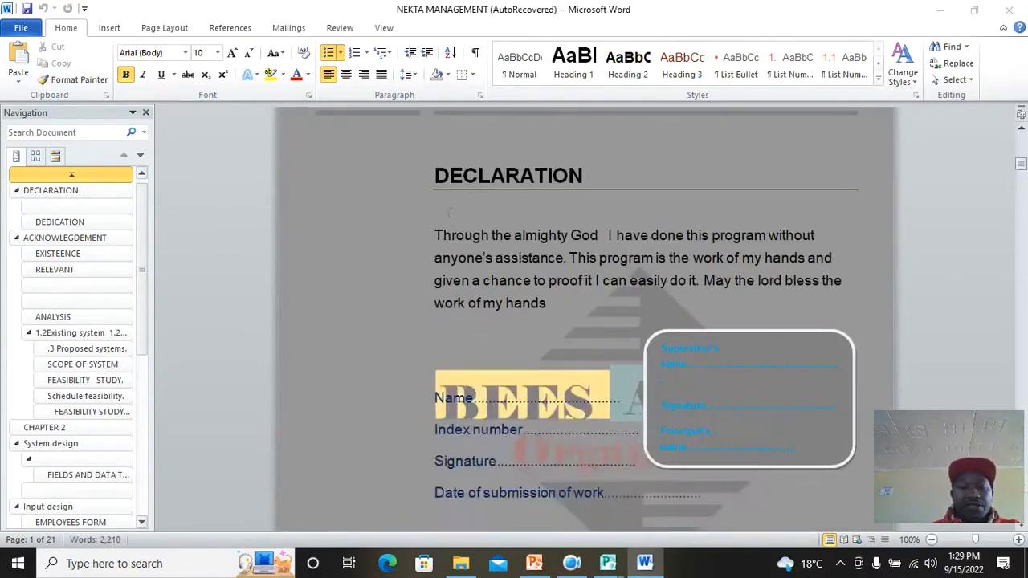
{"action": "left_click_drag", "start_coordinate": [435, 235], "coordinate": [542, 298]}
{"action": "right_click", "coordinate": [483, 271]}
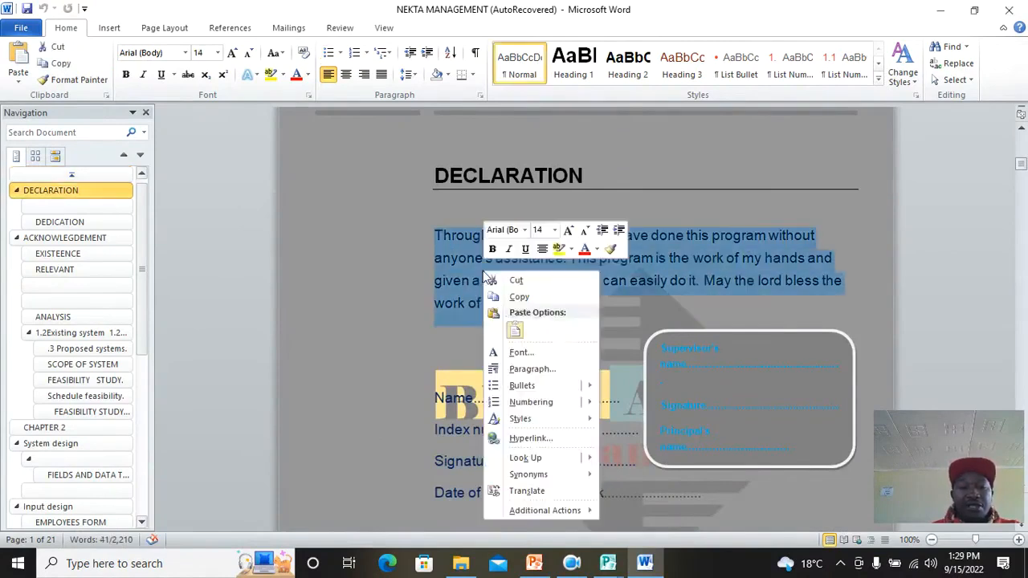
{"action": "left_click", "coordinate": [518, 296]}
{"action": "left_click", "coordinate": [608, 565]}
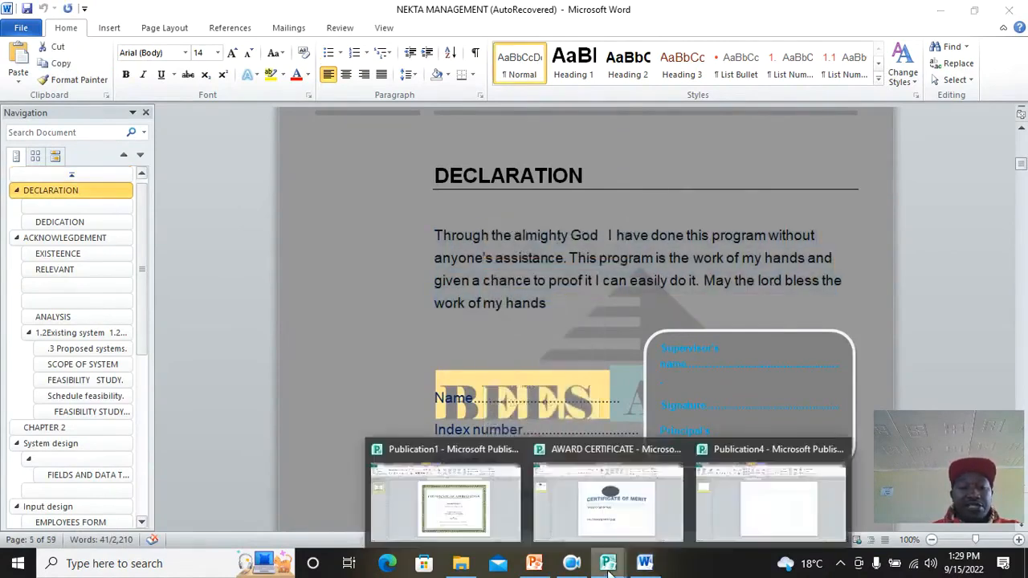
{"action": "left_click", "coordinate": [711, 506]}
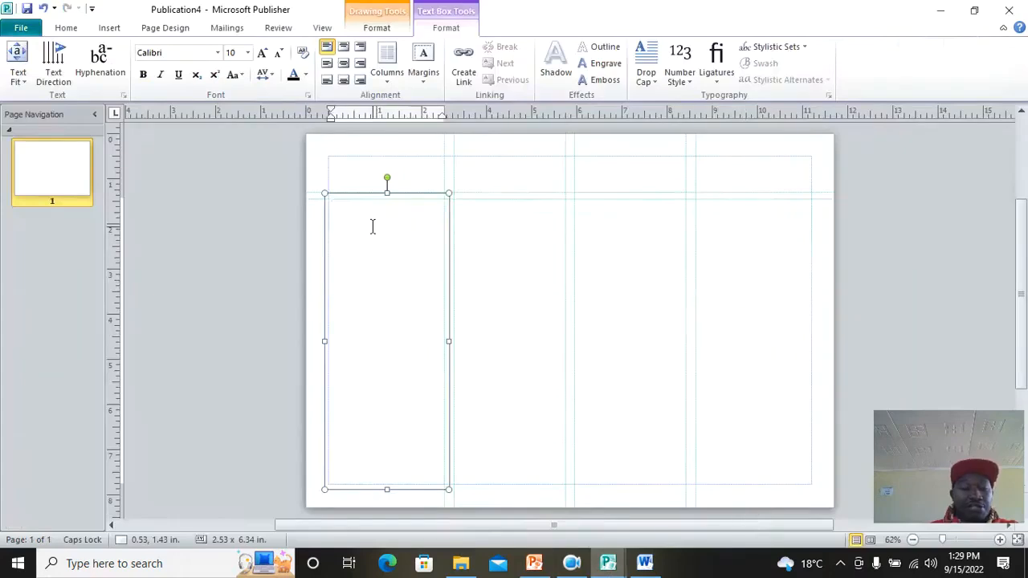
Step: Paste the declaration paragraph into the first-column text box and shrink the box to fit it
{"action": "left_click", "coordinate": [66, 27]}
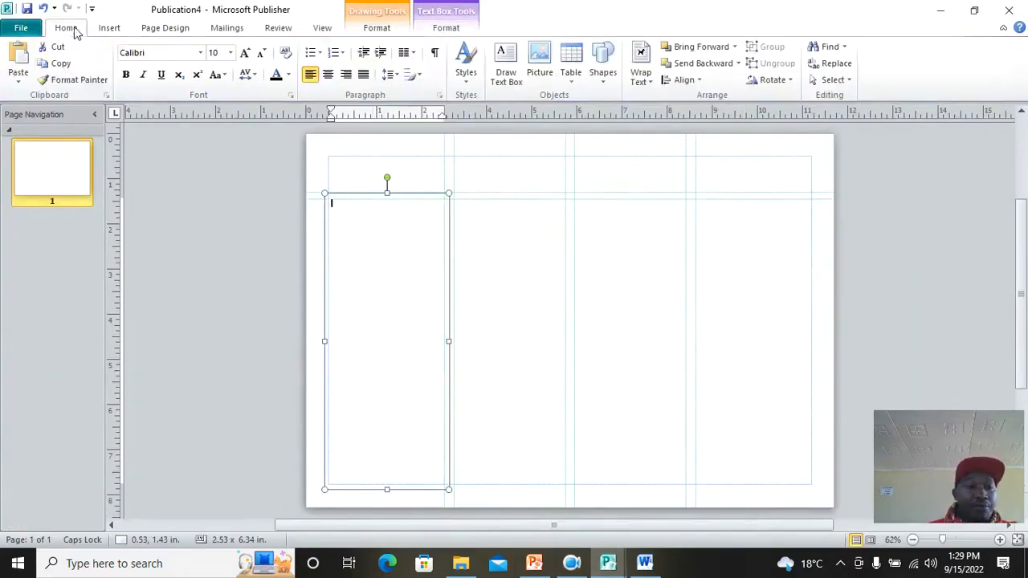
{"action": "left_click", "coordinate": [19, 58]}
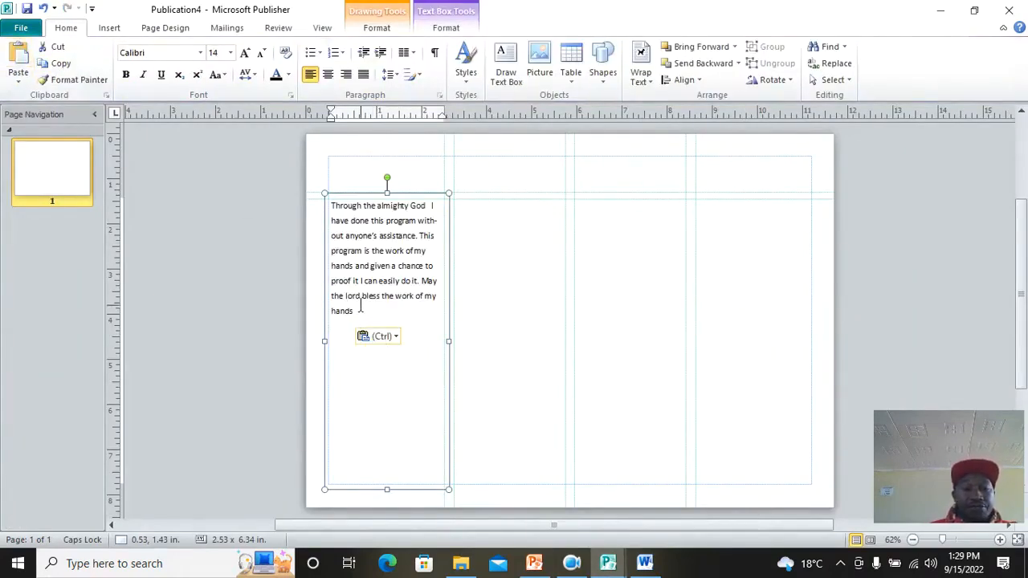
{"action": "left_click_drag", "start_coordinate": [387, 489], "coordinate": [387, 327]}
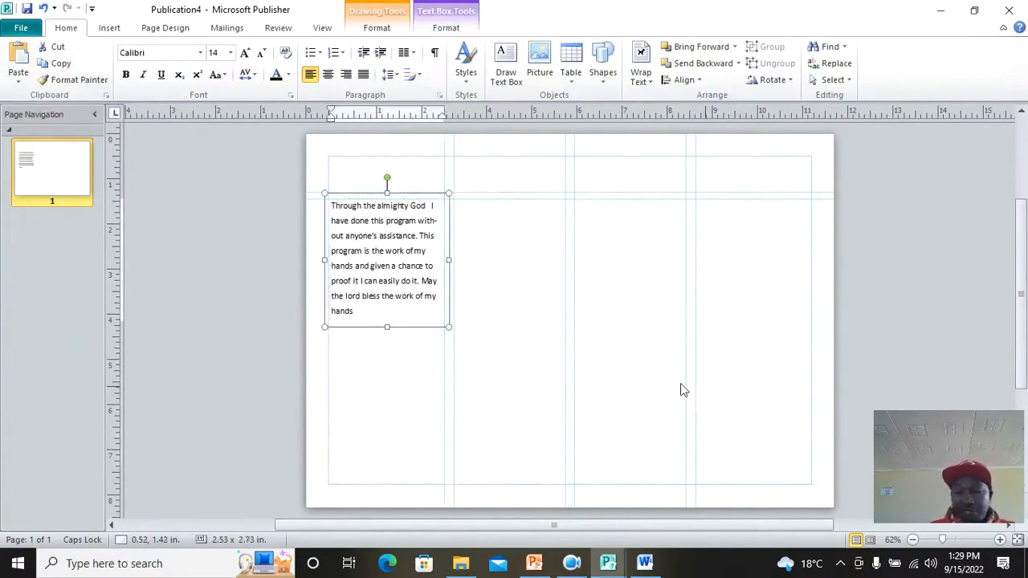
{"action": "left_click", "coordinate": [999, 540]}
{"action": "left_click", "coordinate": [1000, 540]}
{"action": "left_click", "coordinate": [1000, 540]}
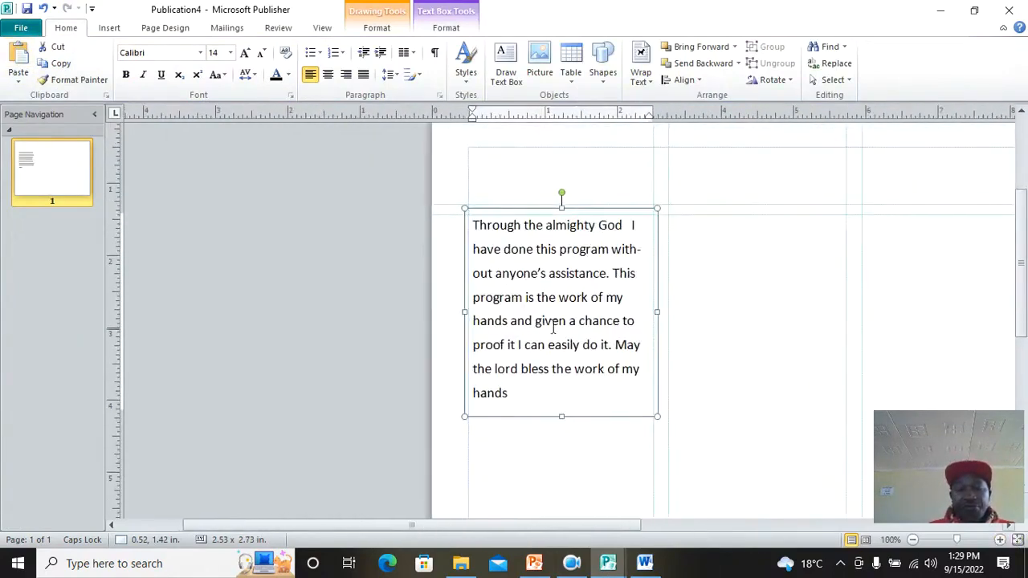
{"action": "left_click_drag", "start_coordinate": [423, 526], "coordinate": [563, 534]}
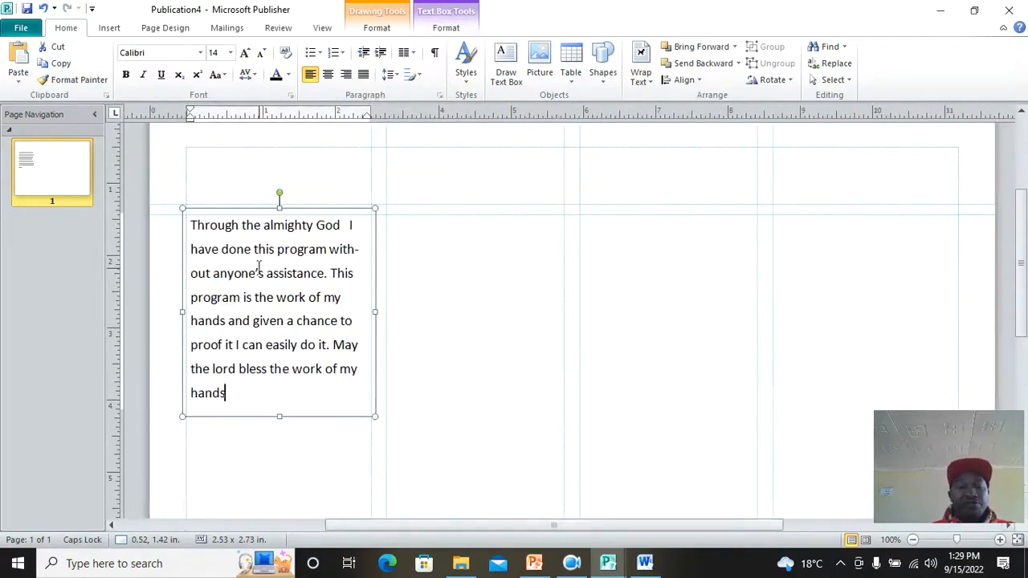
{"action": "scroll", "coordinate": [273, 273], "scroll_direction": "down", "scroll_amount": 2}
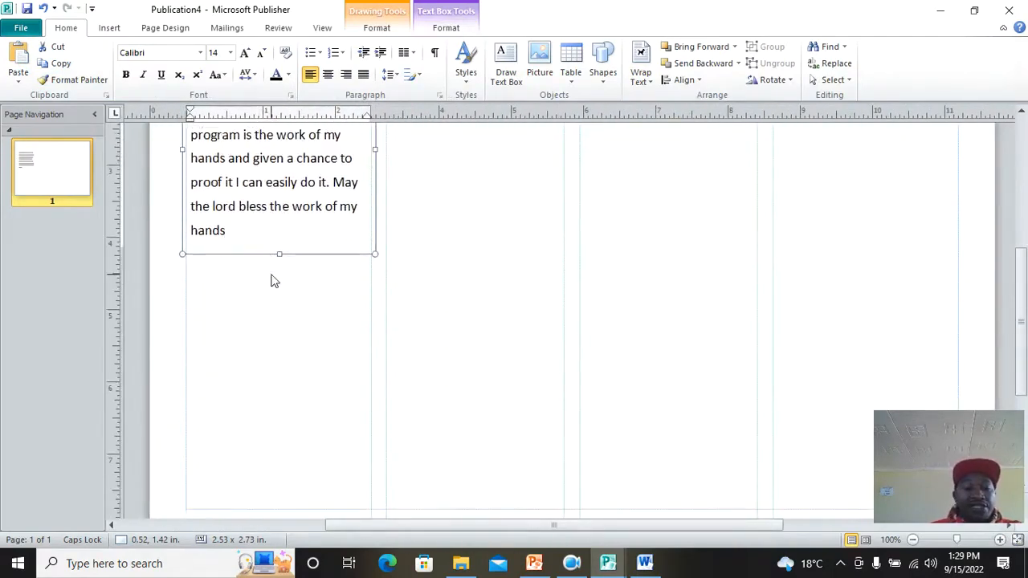
{"action": "left_click", "coordinate": [207, 271]}
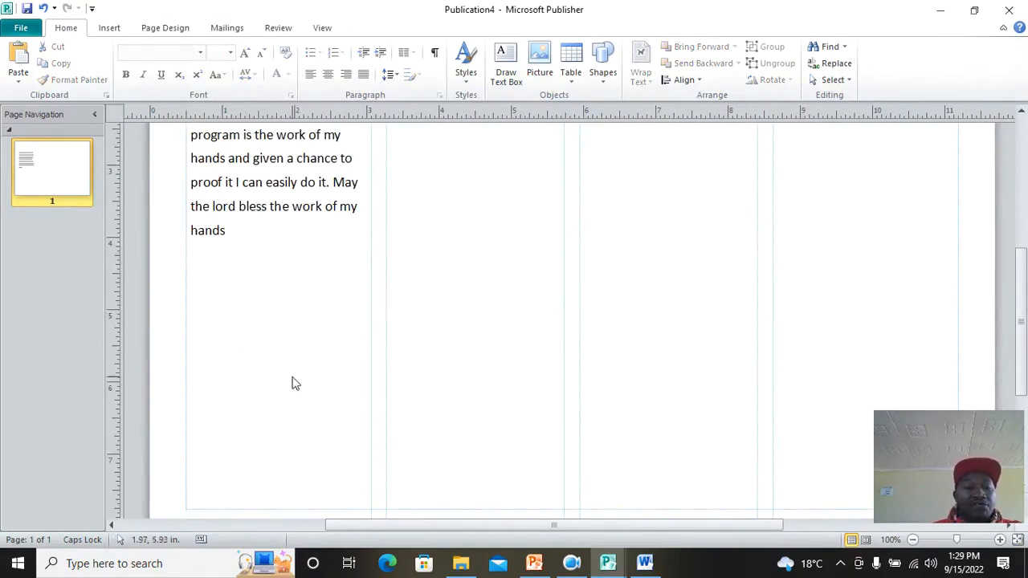
{"action": "left_click", "coordinate": [114, 28]}
Step: Insert chicken picture 7 from the Poultry folder and place it under the declaration text
{"action": "left_click", "coordinate": [129, 66]}
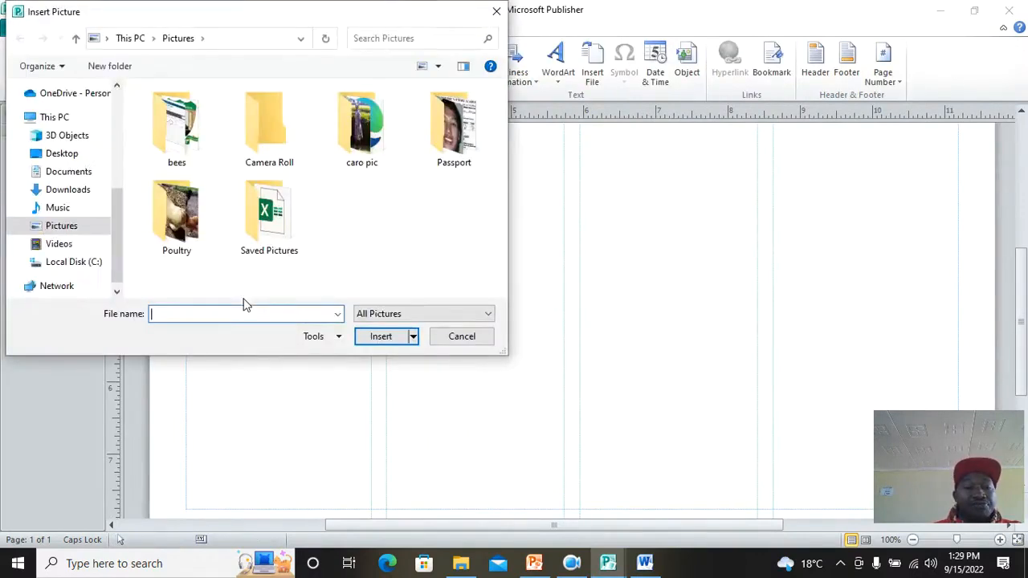
{"action": "double_click", "coordinate": [178, 213]}
{"action": "left_click", "coordinate": [180, 201]}
{"action": "left_click", "coordinate": [381, 335]}
{"action": "left_click_drag", "start_coordinate": [599, 337], "coordinate": [298, 318]}
{"action": "scroll", "coordinate": [303, 320], "scroll_direction": "down", "scroll_amount": 3}
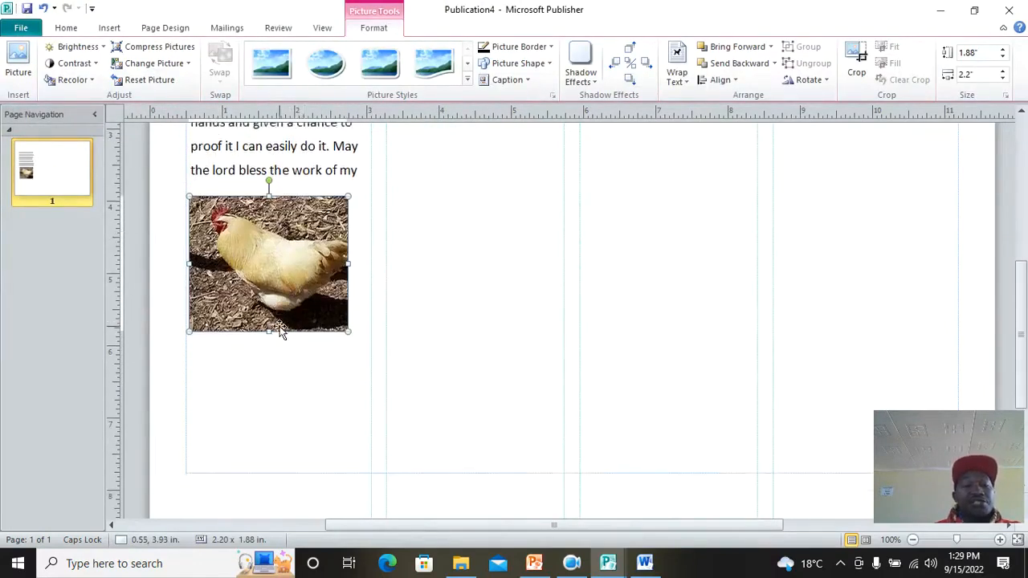
Step: Draw an empty text box beneath the chicken picture
{"action": "left_click", "coordinate": [110, 29]}
{"action": "left_click", "coordinate": [193, 75]}
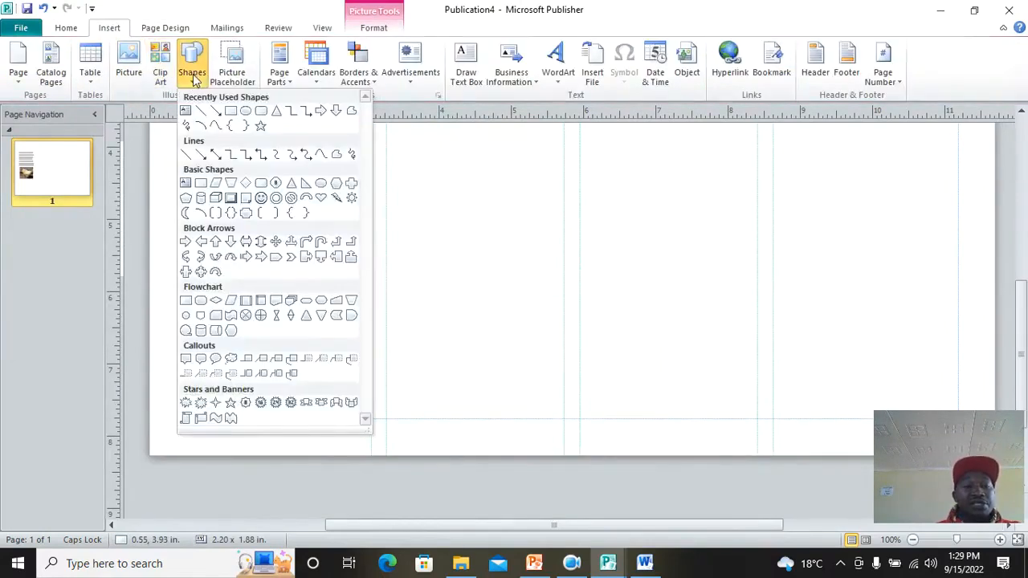
{"action": "left_click", "coordinate": [186, 111]}
{"action": "mouse_move", "coordinate": [186, 285]}
{"action": "left_mouse_down"}
{"action": "mouse_move", "coordinate": [368, 404]}
{"action": "mouse_move", "coordinate": [367, 423]}
{"action": "left_mouse_up"}
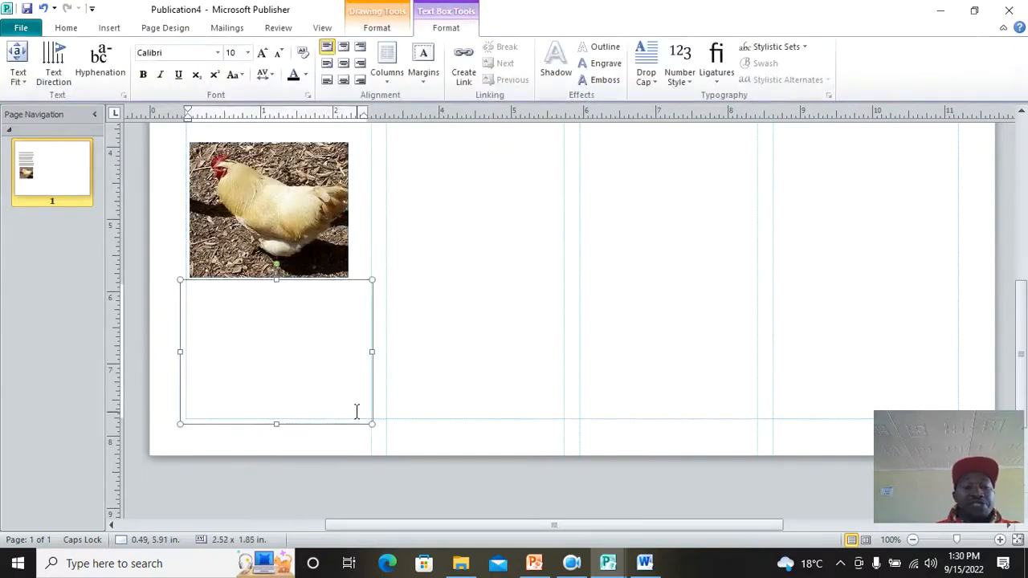
Step: Switch back to the NEKTA MANAGEMENT document in Word
{"action": "left_click", "coordinate": [645, 563]}
{"action": "scroll", "coordinate": [572, 249], "scroll_direction": "down", "scroll_amount": 5}
{"action": "scroll", "coordinate": [573, 249], "scroll_direction": "down", "scroll_amount": 20}
Step: Paste Word's ACKNOWLEGDEMENT paragraph into the text box beneath the chicken picture
{"action": "scroll", "coordinate": [491, 214], "scroll_direction": "up", "scroll_amount": 3}
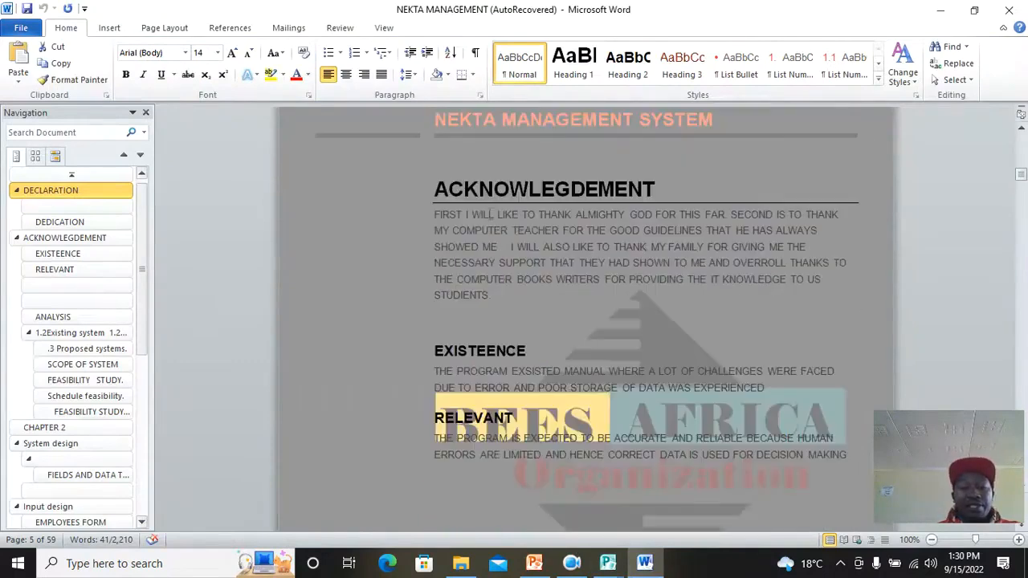
{"action": "left_click_drag", "start_coordinate": [416, 225], "coordinate": [512, 296]}
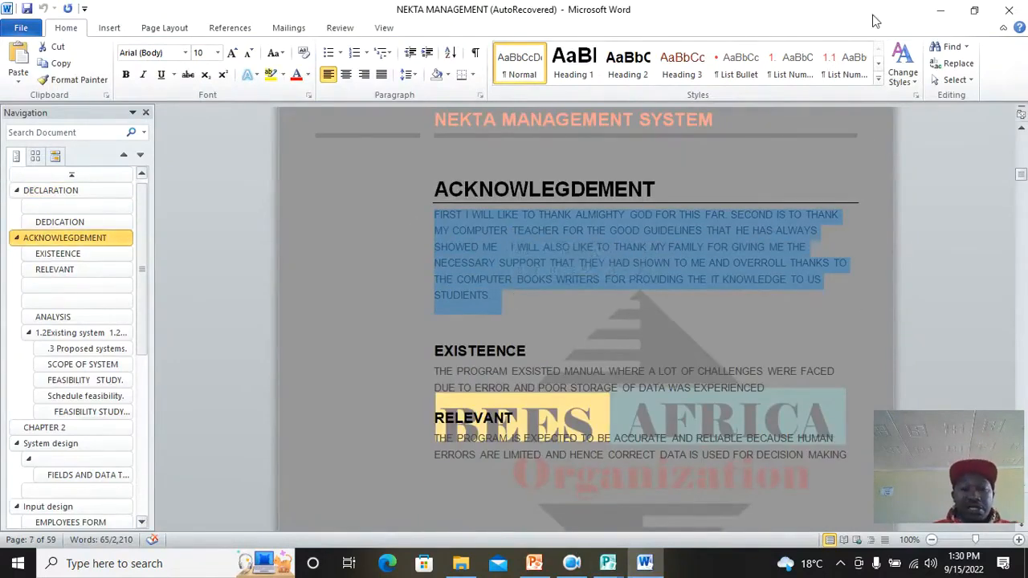
{"action": "left_click", "coordinate": [607, 563]}
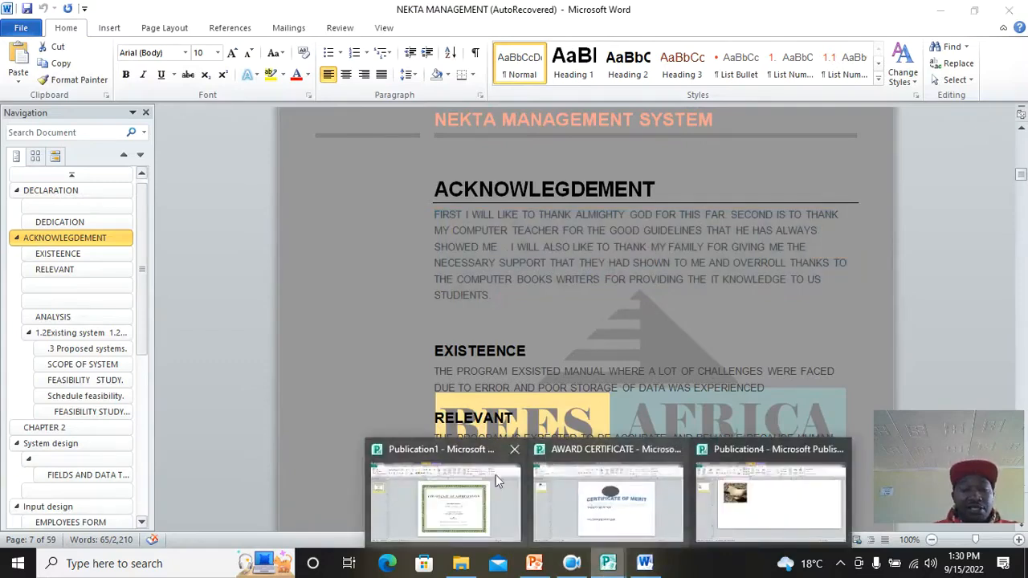
{"action": "left_click", "coordinate": [769, 502]}
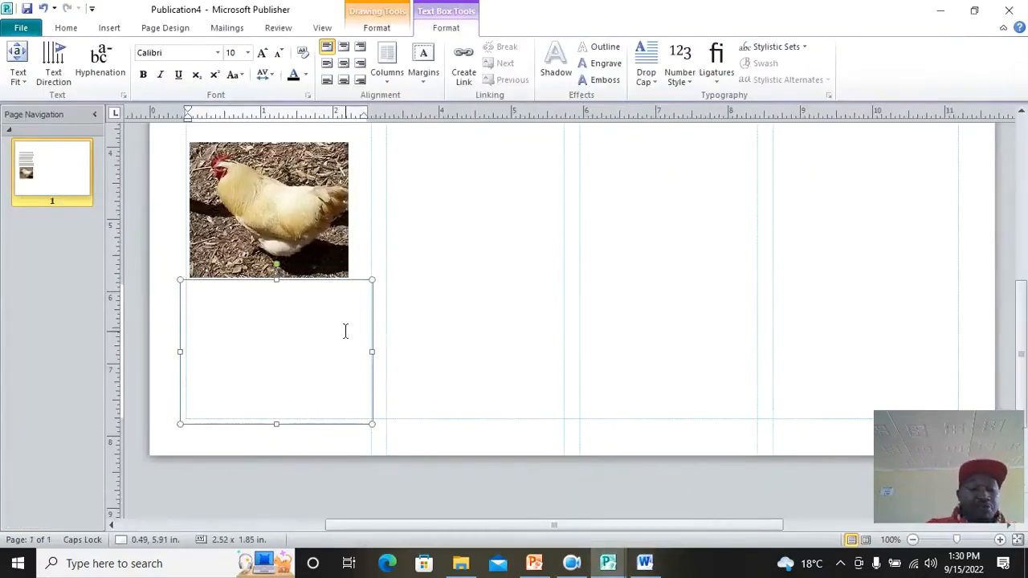
{"action": "key", "text": "ctrl+v"}
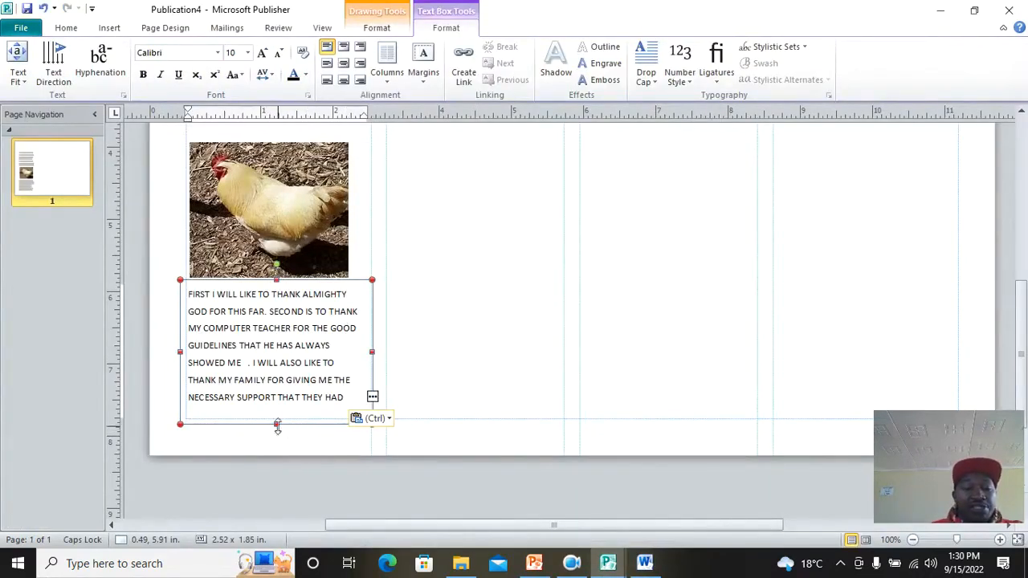
{"action": "left_click", "coordinate": [276, 424]}
{"action": "left_click", "coordinate": [383, 350]}
{"action": "scroll", "coordinate": [471, 336], "scroll_direction": "up", "scroll_amount": 3}
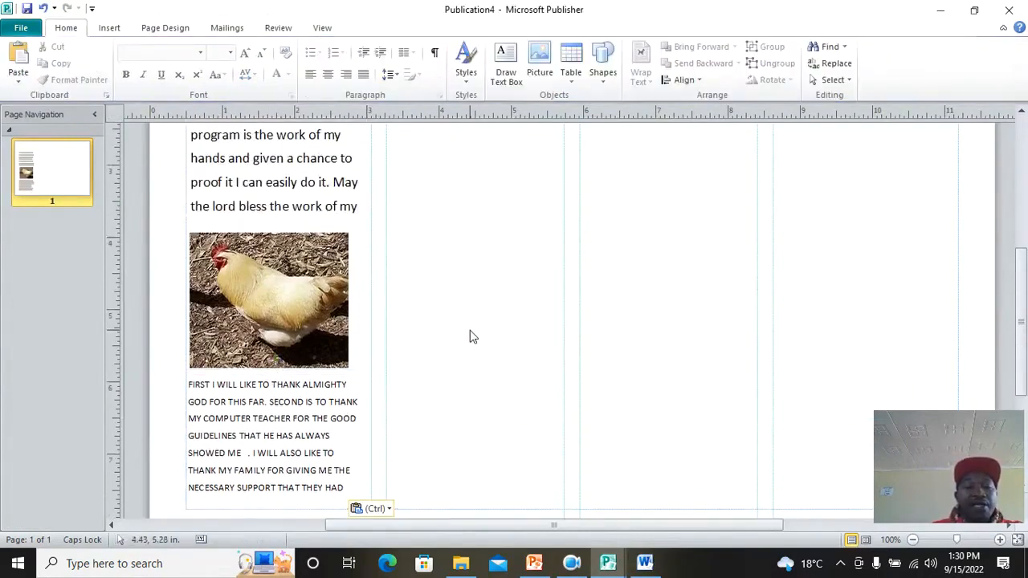
Step: Create an arched WordArt reading 'THIS IS MY FIRST LESSON IN PUBLISHER'
{"action": "scroll", "coordinate": [471, 336], "scroll_direction": "down", "scroll_amount": 2}
{"action": "scroll", "coordinate": [470, 335], "scroll_direction": "up", "scroll_amount": 3}
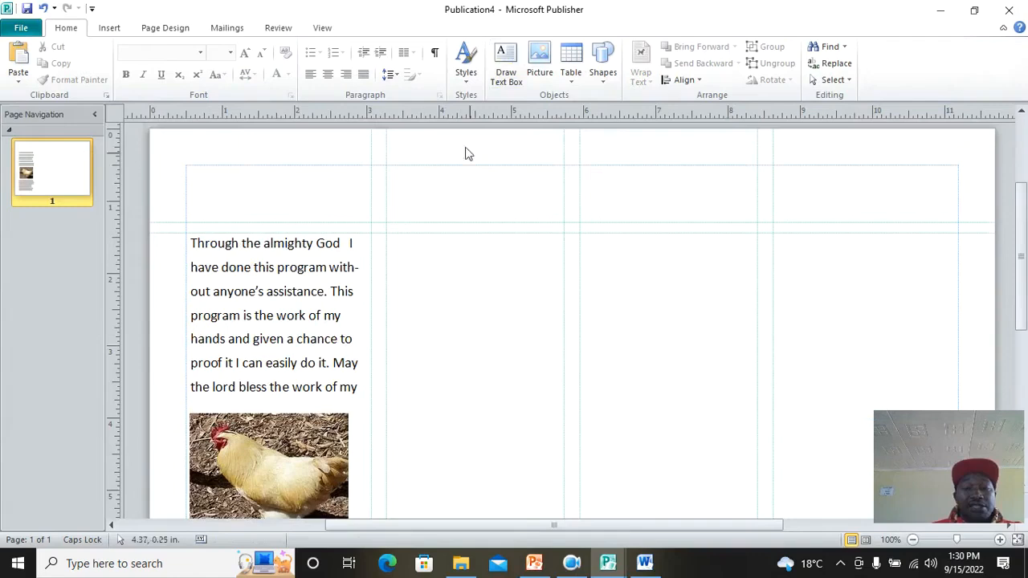
{"action": "left_click", "coordinate": [110, 27]}
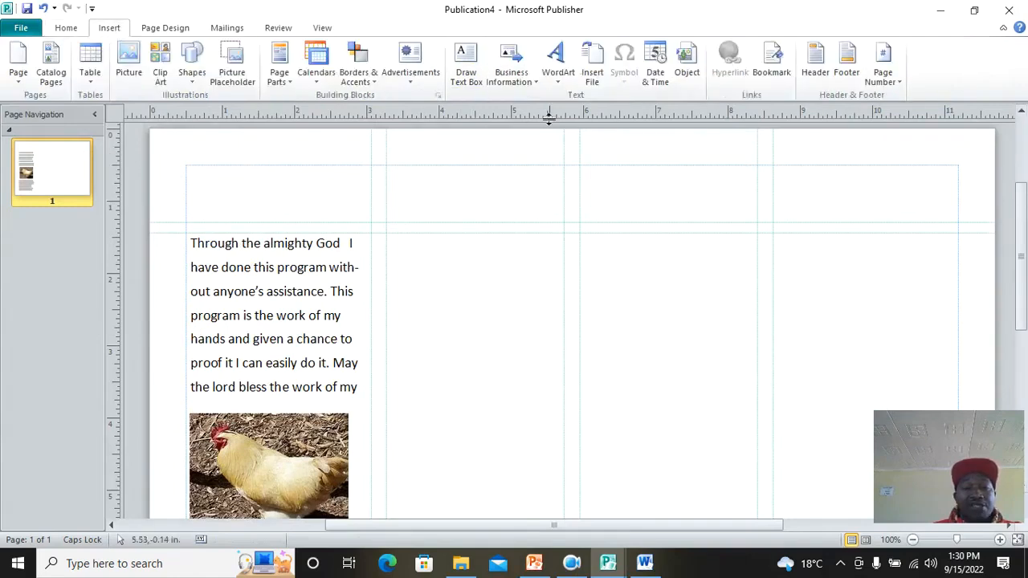
{"action": "left_click", "coordinate": [560, 80]}
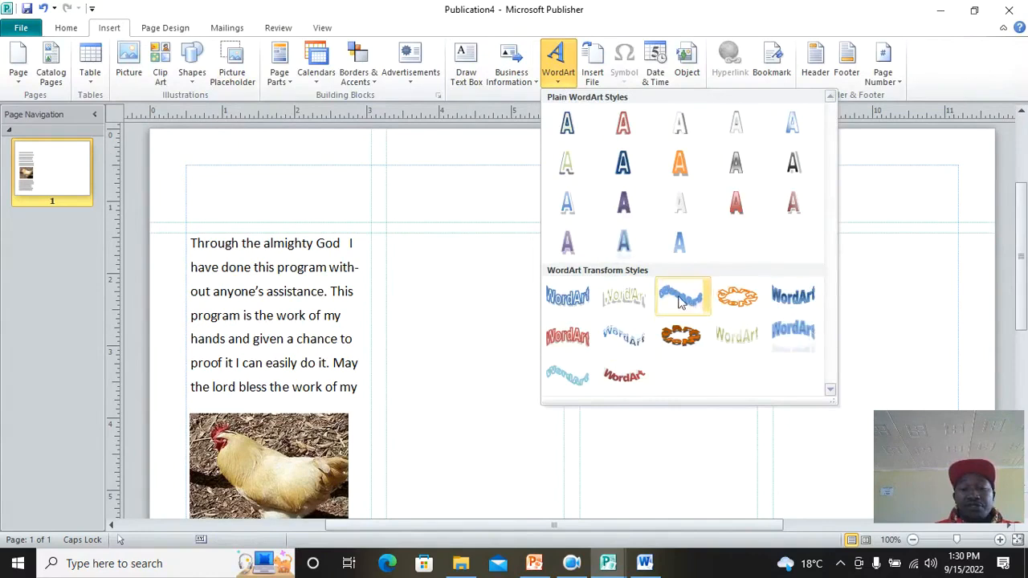
{"action": "left_click", "coordinate": [623, 340]}
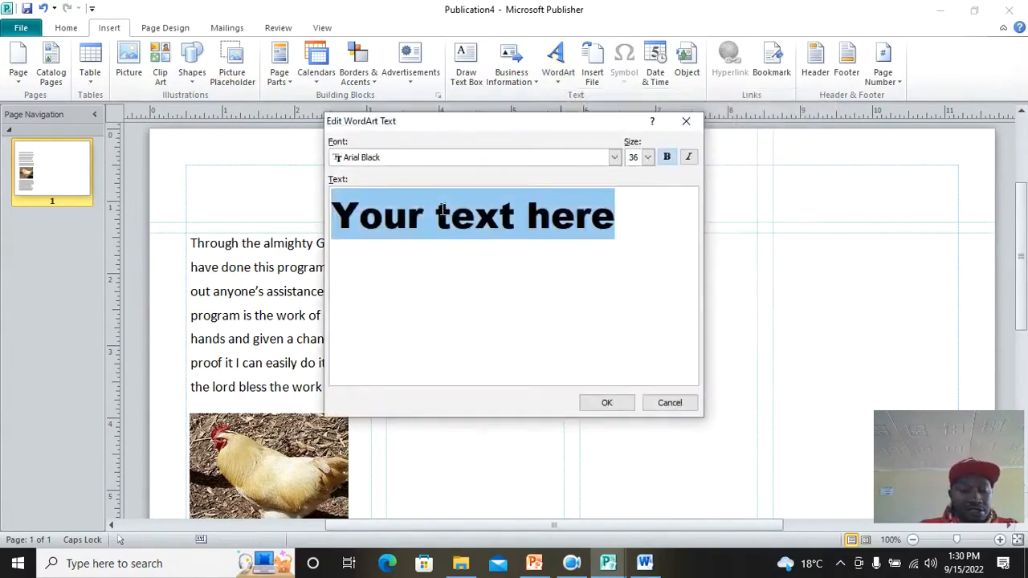
{"action": "type", "text": "THIS IS MY"}
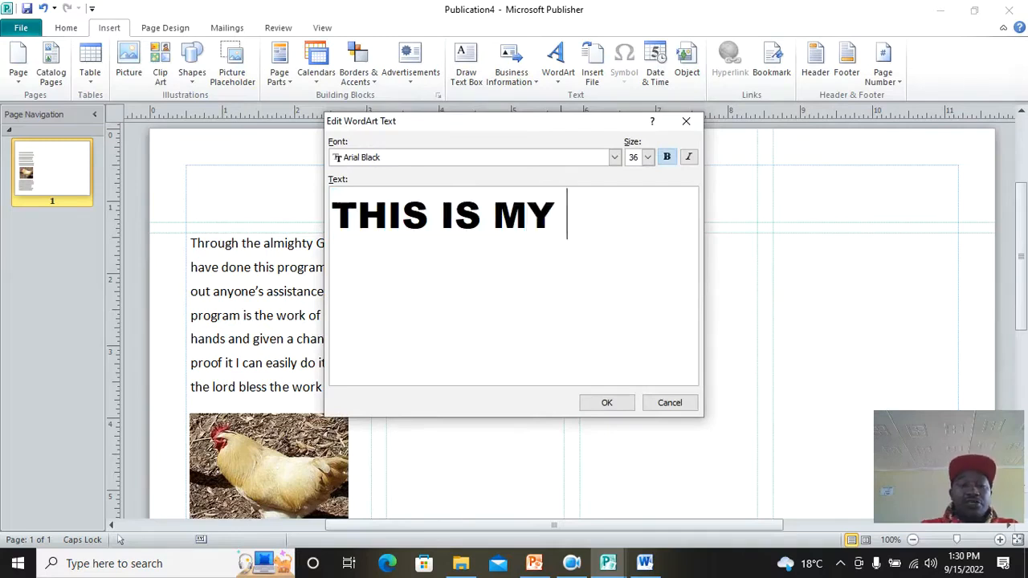
{"action": "type", "text": " FIRST "}
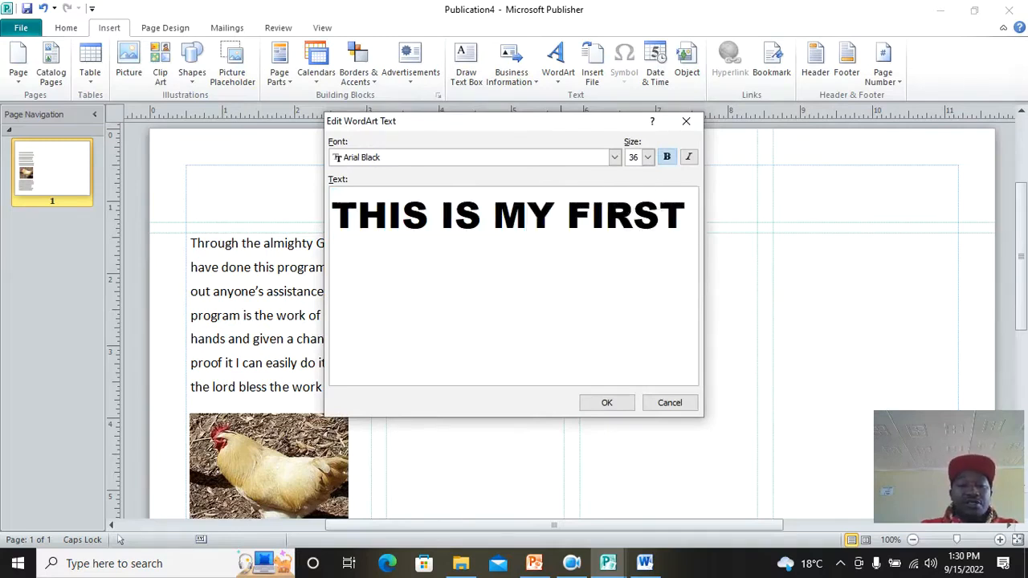
{"action": "type", "text": "LESSON IN"}
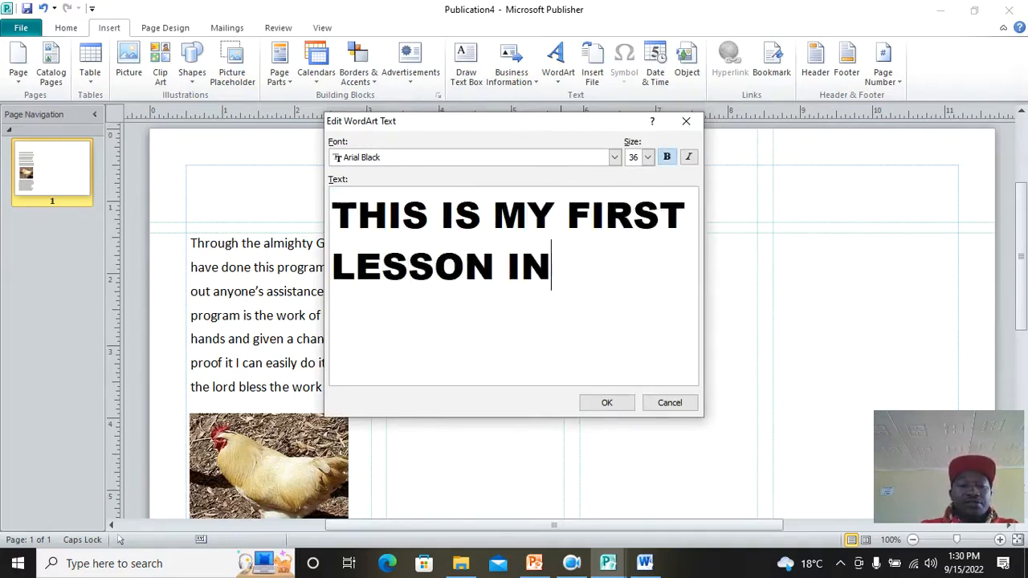
{"action": "type", "text": " PUBLSI"}
{"action": "key", "text": "BackSpace"}
{"action": "key", "text": "BackSpace"}
{"action": "type", "text": "ISHER"}
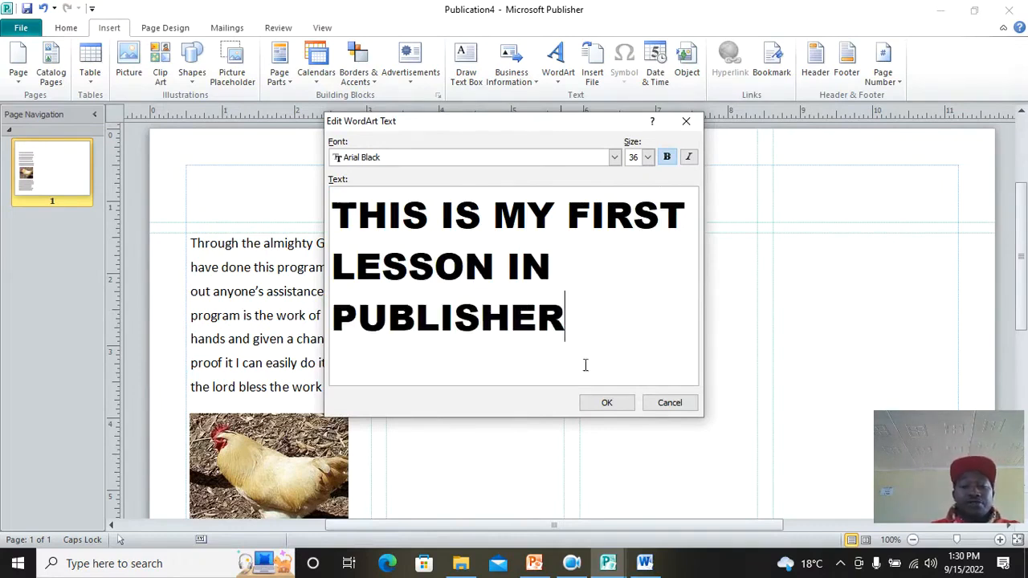
{"action": "left_click", "coordinate": [604, 403]}
Step: Move the WordArt title up to the top of the page
{"action": "left_click_drag", "start_coordinate": [599, 323], "coordinate": [620, 222]}
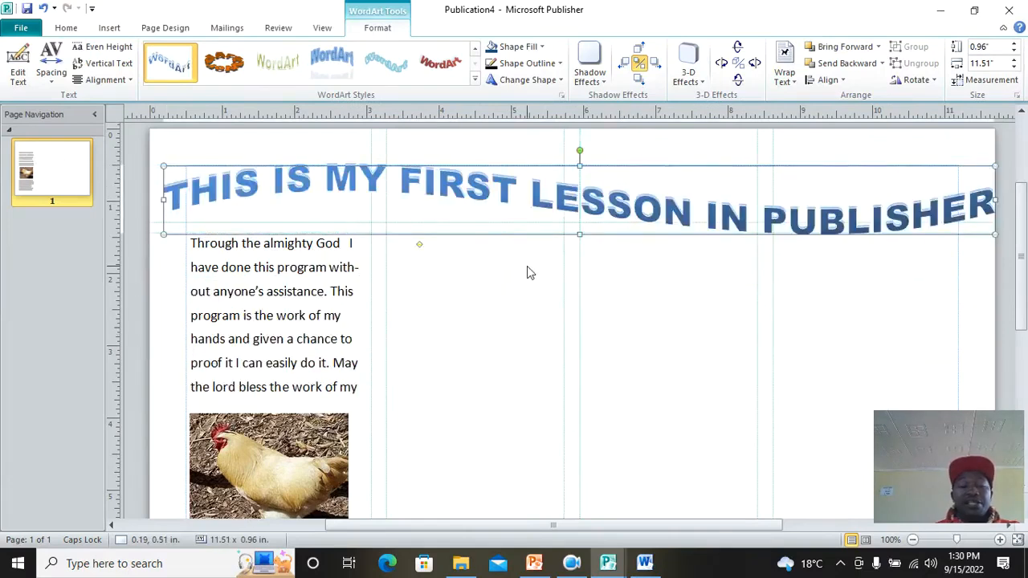
{"action": "scroll", "coordinate": [527, 273], "scroll_direction": "down", "scroll_amount": 4}
{"action": "scroll", "coordinate": [514, 288], "scroll_direction": "down", "scroll_amount": 1}
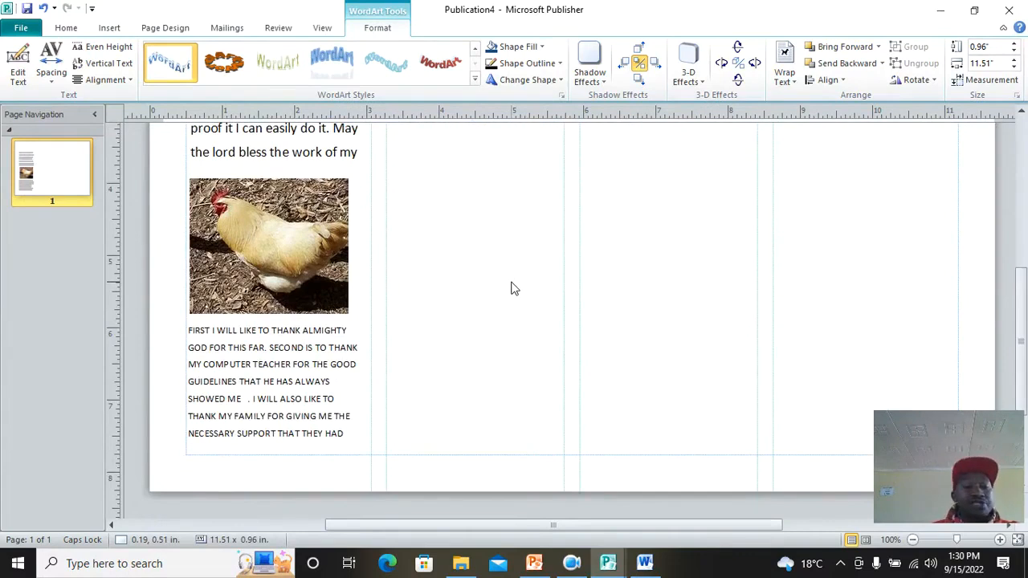
{"action": "scroll", "coordinate": [514, 289], "scroll_direction": "up", "scroll_amount": 4}
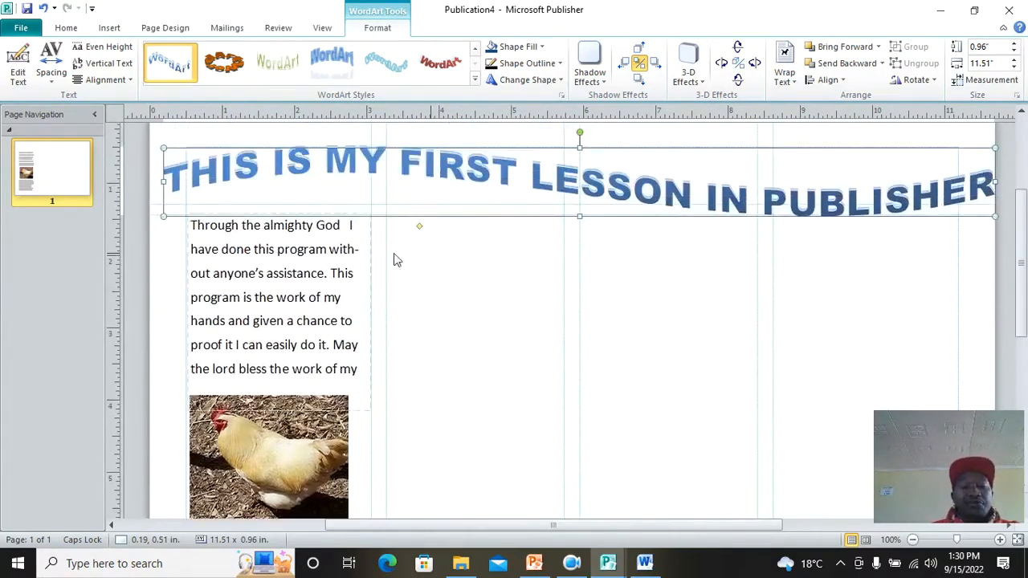
{"action": "scroll", "coordinate": [513, 291], "scroll_direction": "down", "scroll_amount": 1}
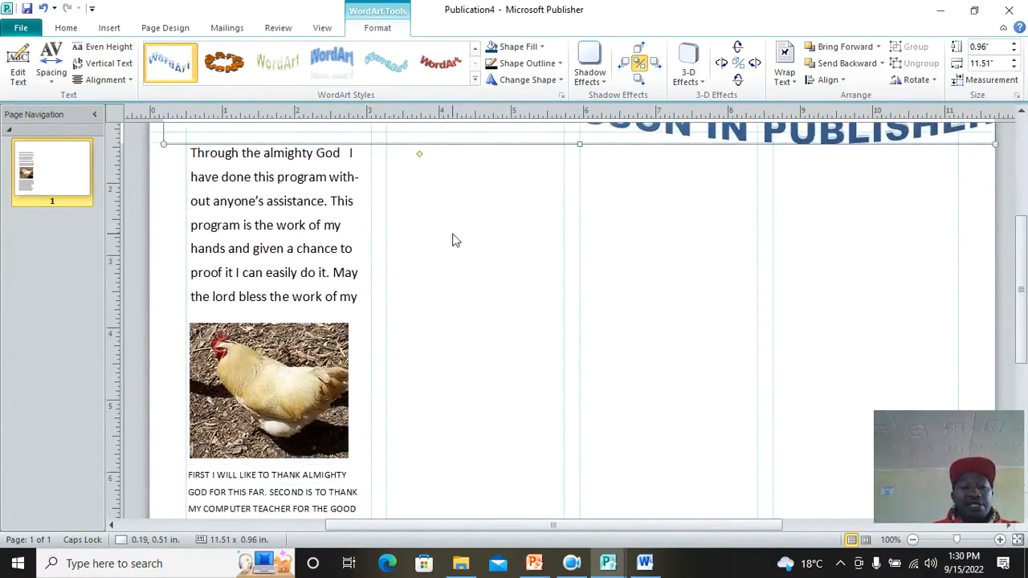
{"action": "left_click", "coordinate": [108, 27]}
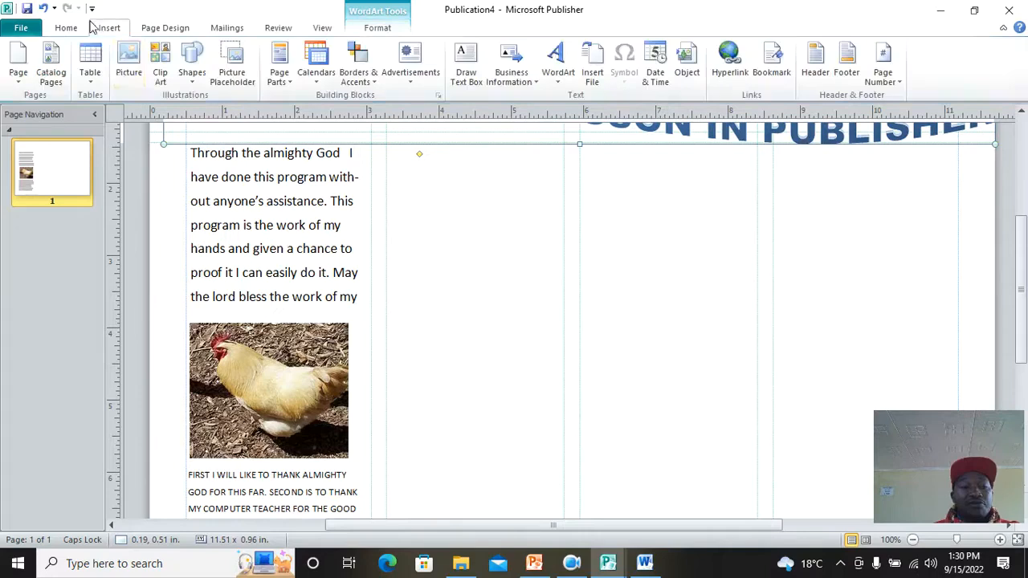
{"action": "left_click", "coordinate": [195, 82]}
Step: Draw a second-column text box and copy Word's new-program paragraph with its bullet list
{"action": "left_click", "coordinate": [187, 112]}
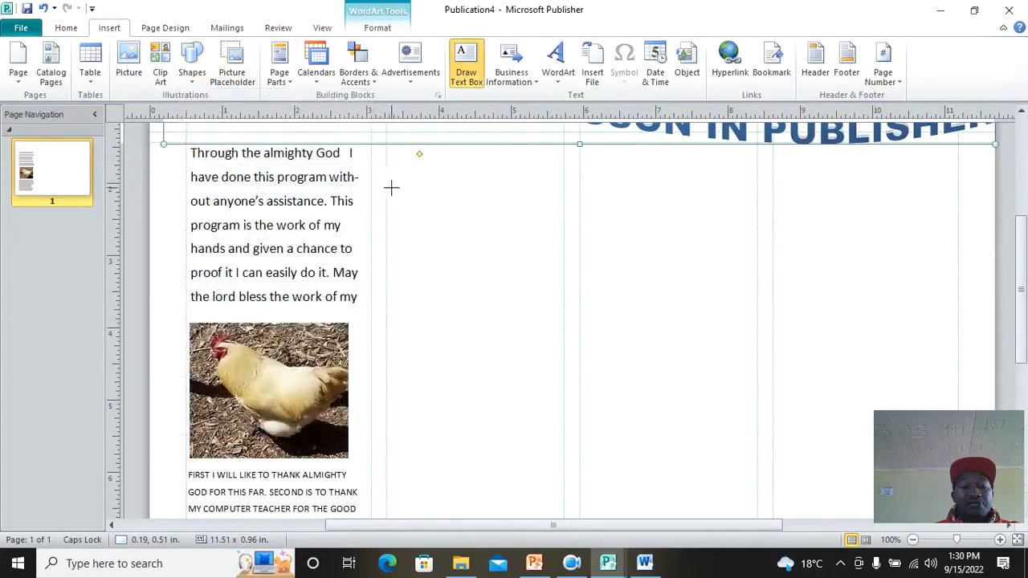
{"action": "mouse_move", "coordinate": [394, 221]}
{"action": "left_mouse_down"}
{"action": "mouse_move", "coordinate": [562, 475]}
{"action": "mouse_move", "coordinate": [552, 489]}
{"action": "left_mouse_up"}
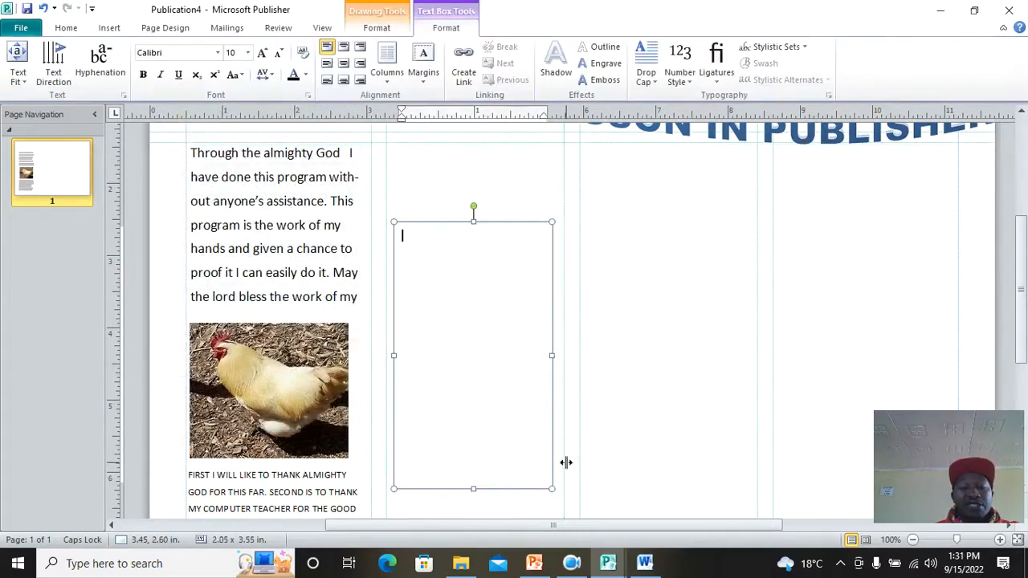
{"action": "left_click", "coordinate": [645, 562]}
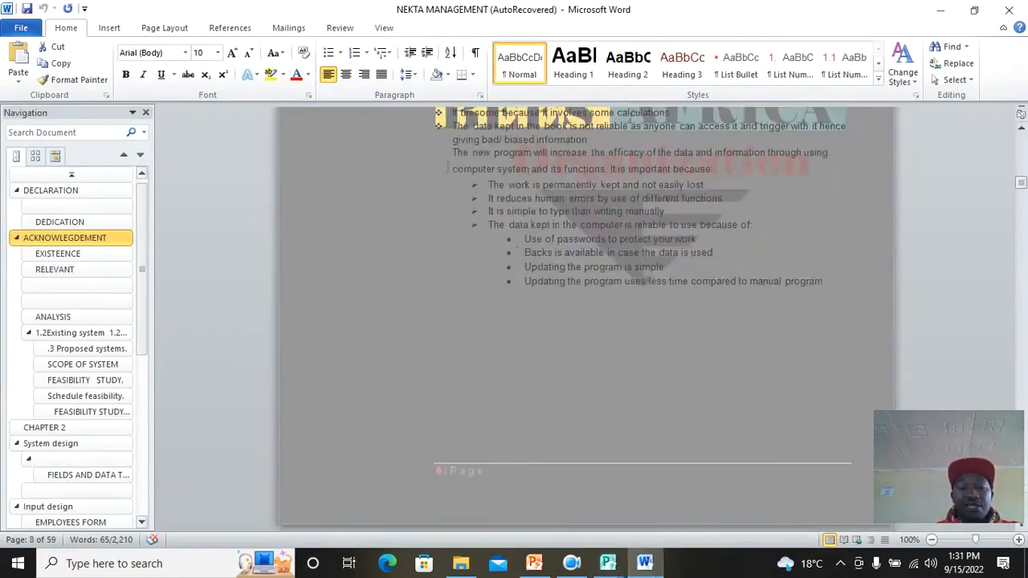
{"action": "left_click_drag", "start_coordinate": [447, 154], "coordinate": [834, 288]}
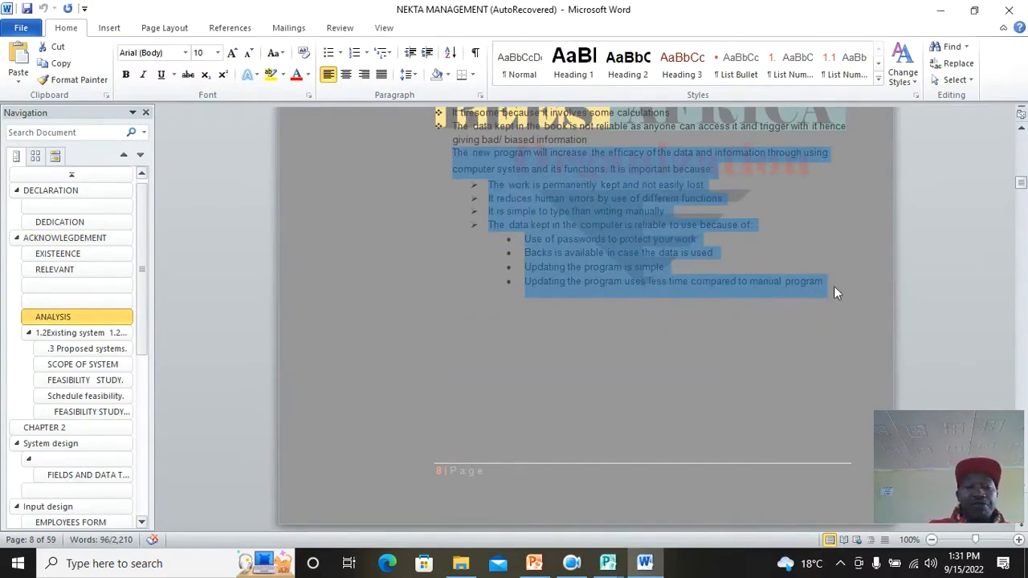
{"action": "mouse_move", "coordinate": [608, 560]}
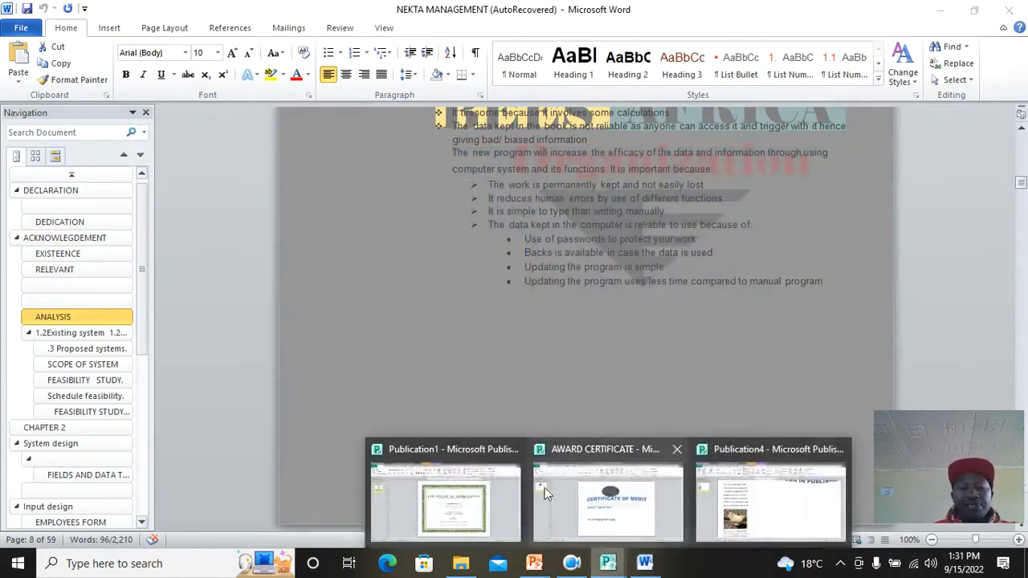
{"action": "left_click", "coordinate": [771, 502]}
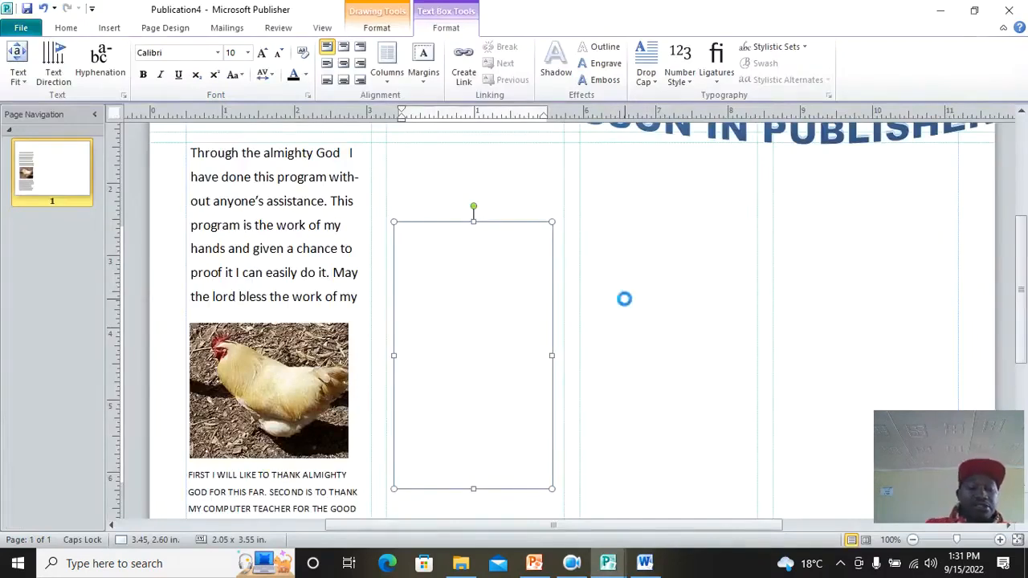
Step: Enlarge the second-column text box so more of the benefits list shows
{"action": "left_click_drag", "start_coordinate": [475, 219], "coordinate": [461, 175]}
{"action": "scroll", "coordinate": [489, 405], "scroll_direction": "down", "scroll_amount": 2}
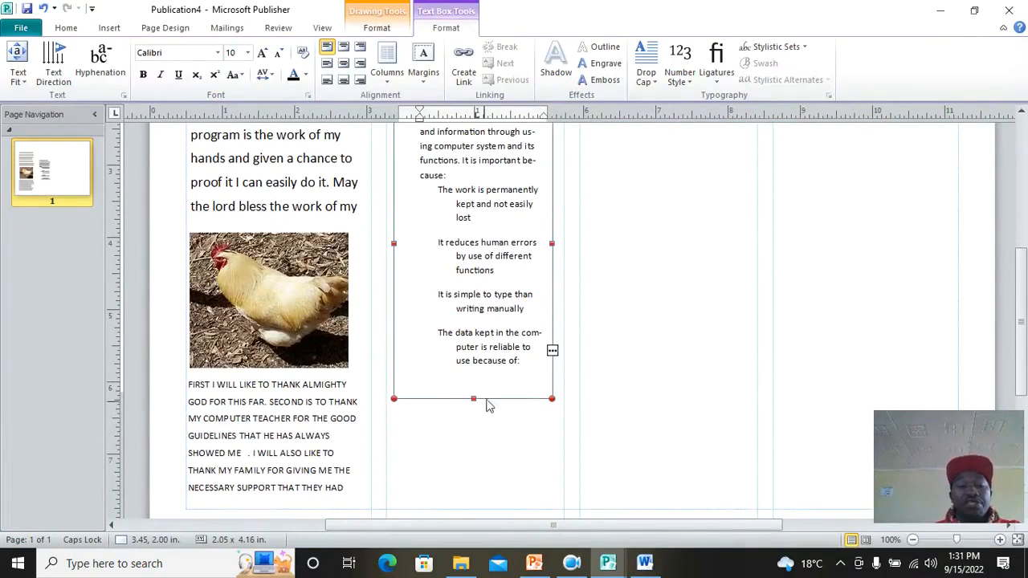
{"action": "left_click_drag", "start_coordinate": [476, 398], "coordinate": [474, 514]}
{"action": "scroll", "coordinate": [617, 346], "scroll_direction": "up", "scroll_amount": 5}
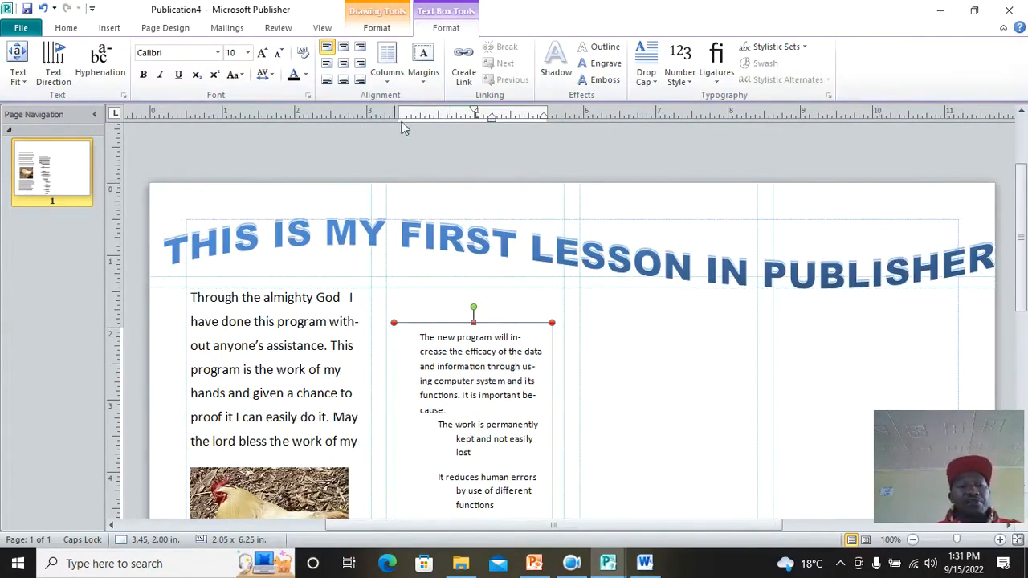
{"action": "scroll", "coordinate": [394, 149], "scroll_direction": "up", "scroll_amount": 3}
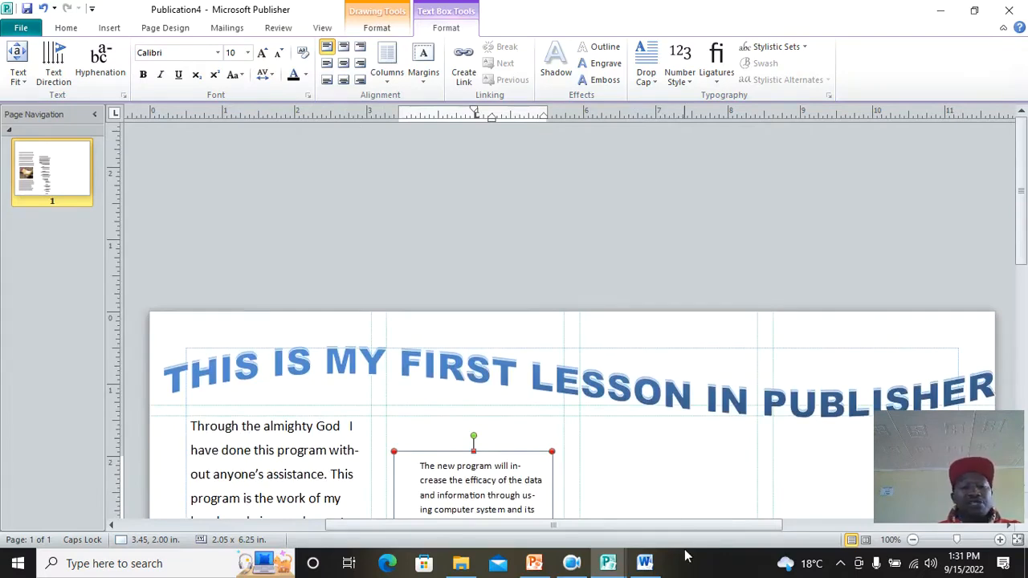
{"action": "scroll", "coordinate": [671, 365], "scroll_direction": "down", "scroll_amount": 6}
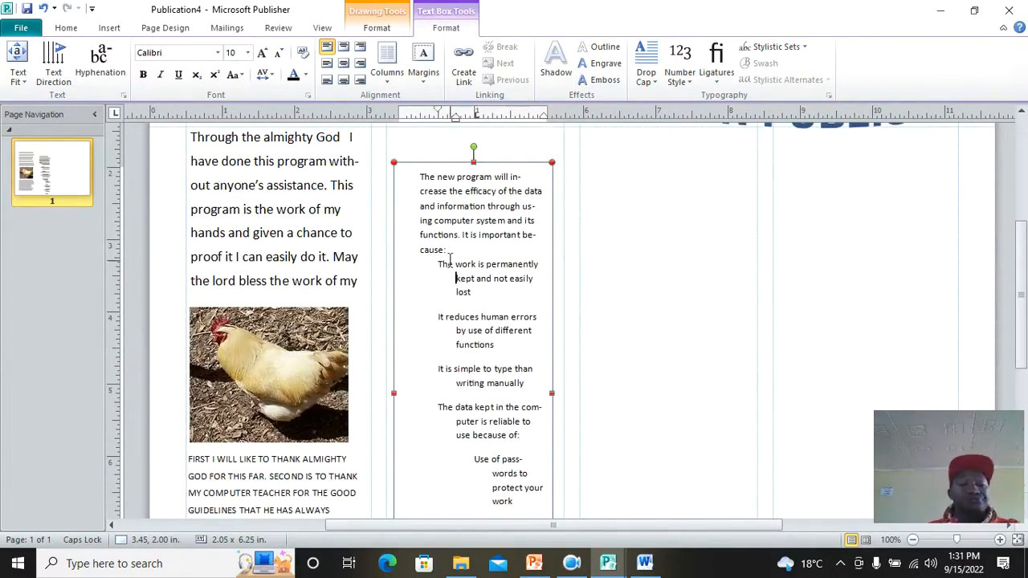
{"action": "scroll", "coordinate": [449, 257], "scroll_direction": "up", "scroll_amount": 2}
{"action": "left_click", "coordinate": [194, 208]}
Step: Give the 'Through the almighty God' paragraph a large blue drop-cap T
{"action": "left_click_drag", "start_coordinate": [193, 207], "coordinate": [175, 213]}
{"action": "left_click", "coordinate": [109, 28]}
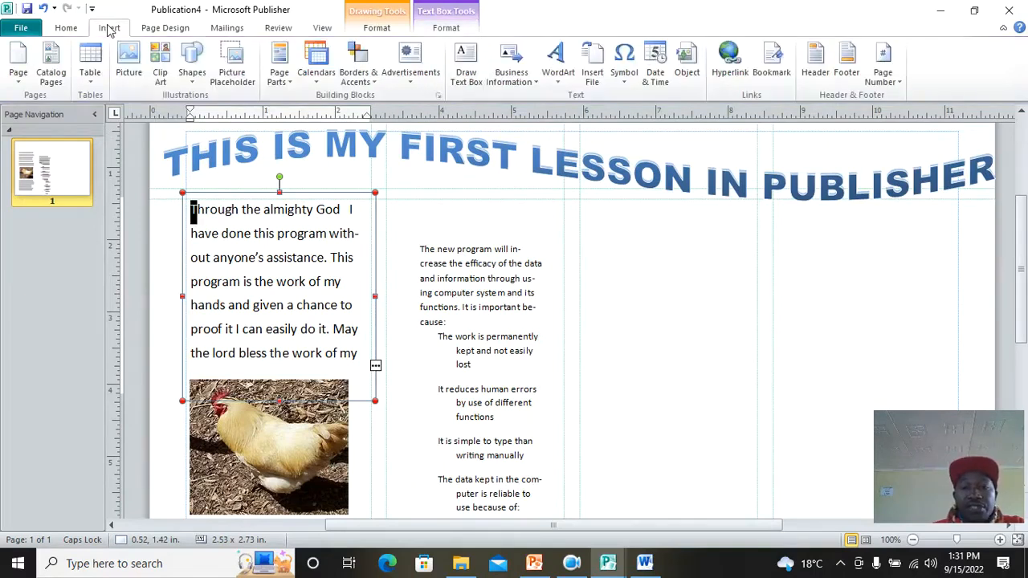
{"action": "left_click", "coordinate": [445, 28]}
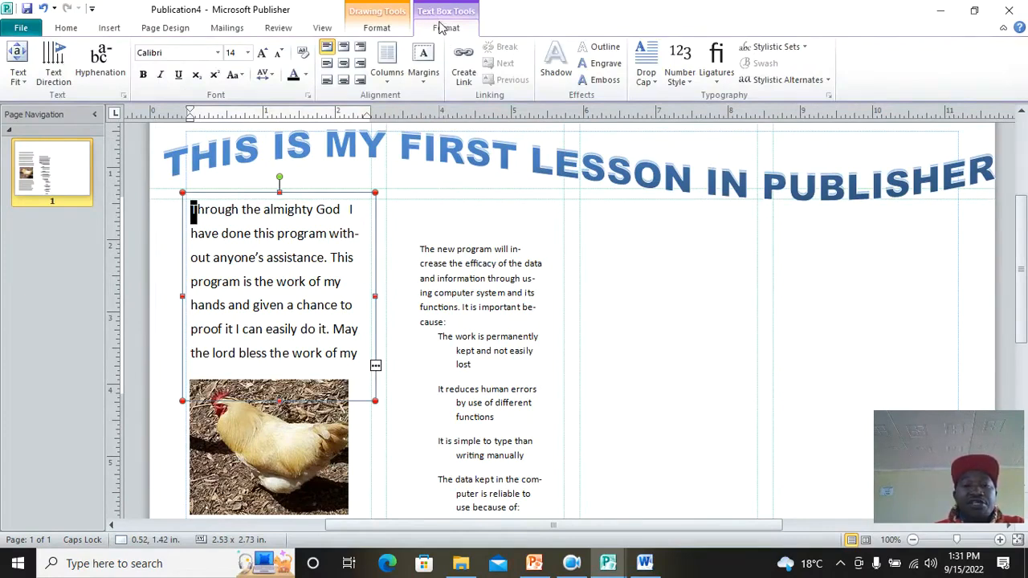
{"action": "left_click", "coordinate": [645, 76]}
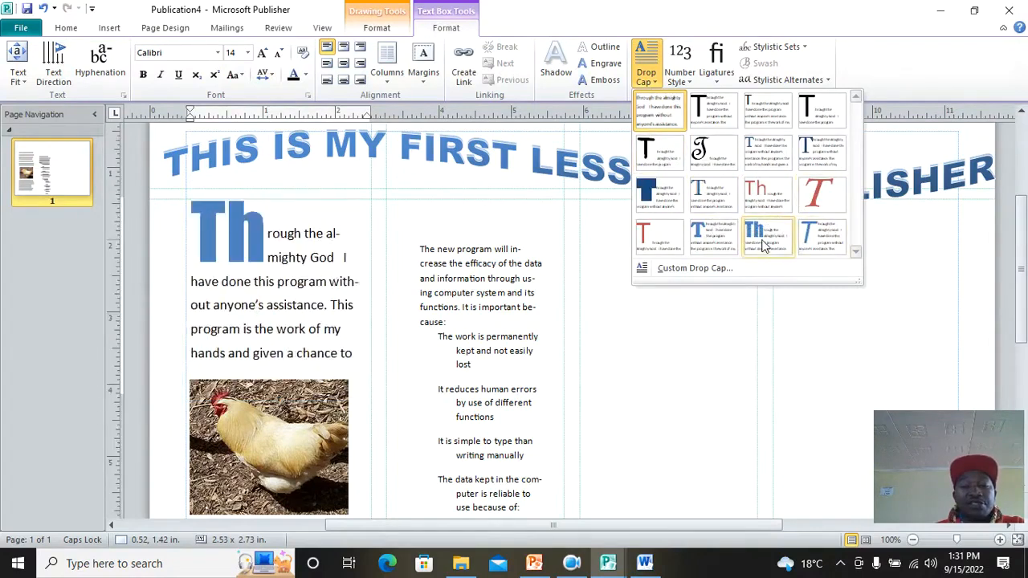
{"action": "left_click", "coordinate": [723, 235]}
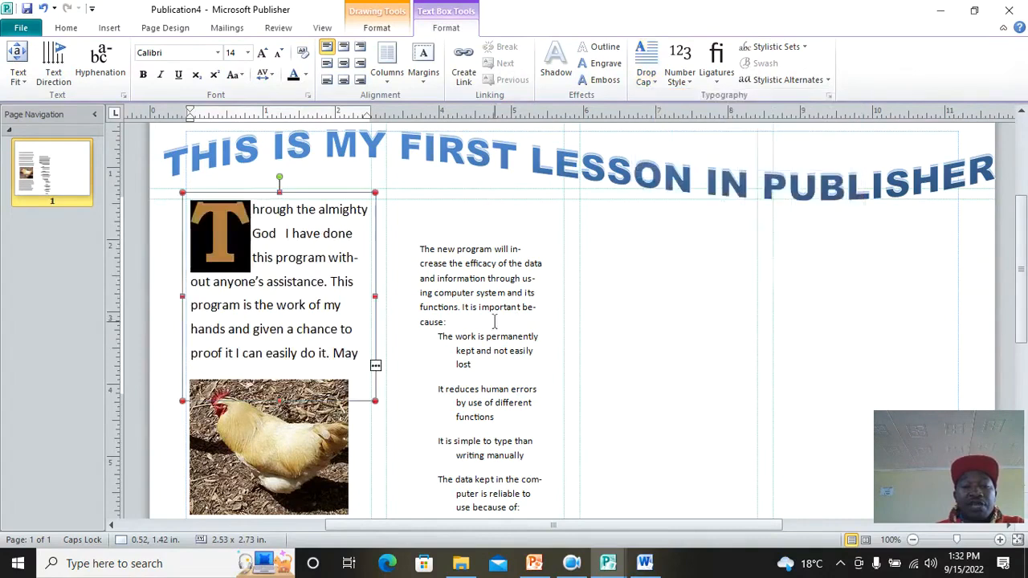
{"action": "left_click", "coordinate": [434, 221]}
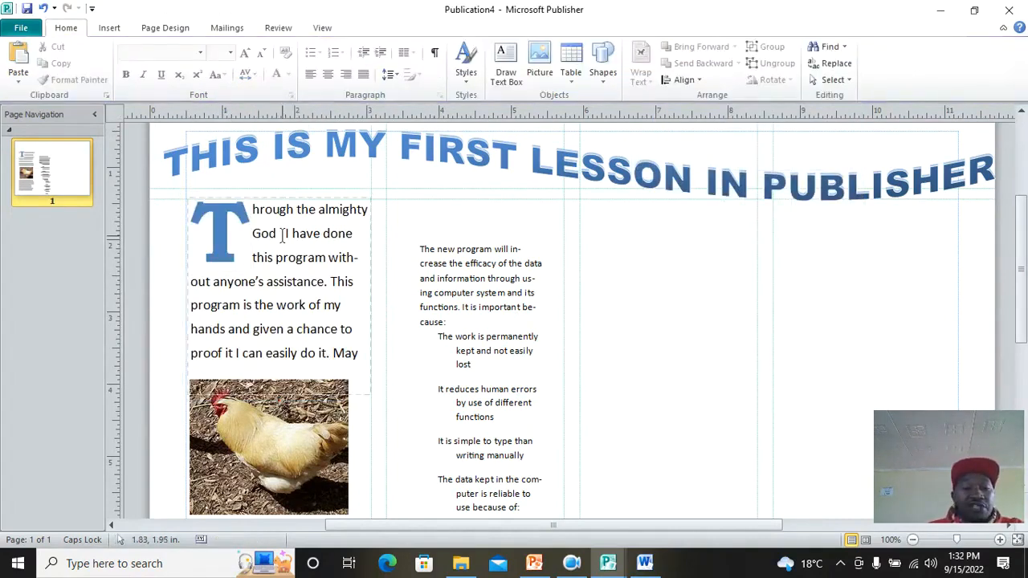
{"action": "scroll", "coordinate": [282, 238], "scroll_direction": "down", "scroll_amount": 1}
Step: Set the left column's drop-cap paragraph in the Bodoni Bk BT font
{"action": "left_click_drag", "start_coordinate": [347, 313], "coordinate": [256, 183]}
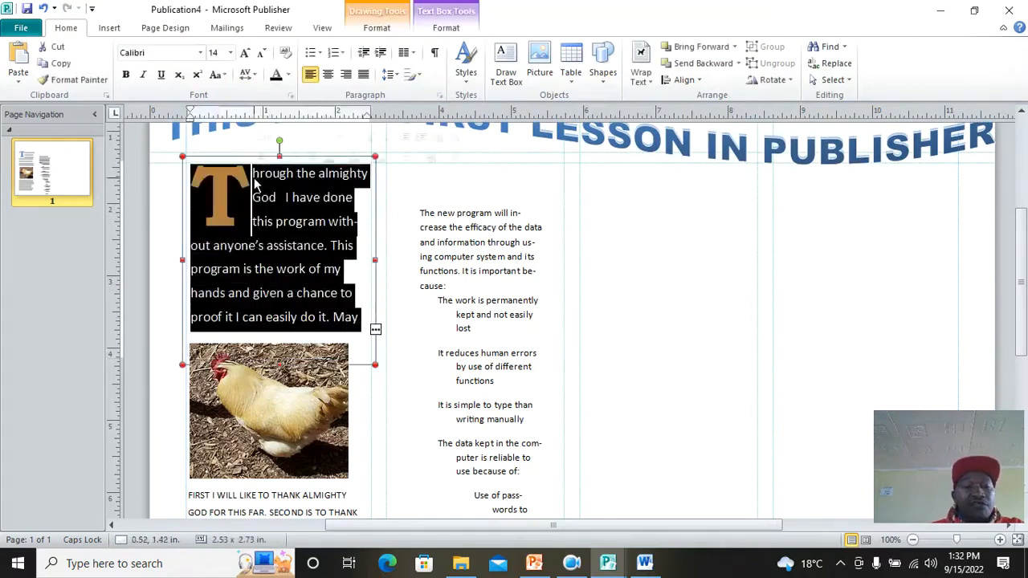
{"action": "left_click", "coordinate": [200, 52]}
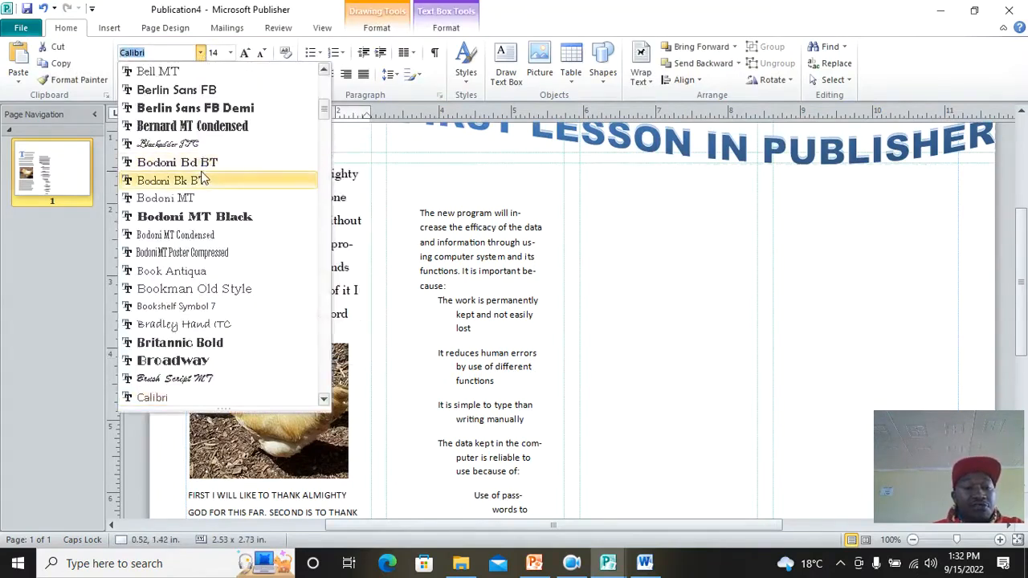
{"action": "left_click", "coordinate": [171, 180]}
{"action": "left_click", "coordinate": [587, 271]}
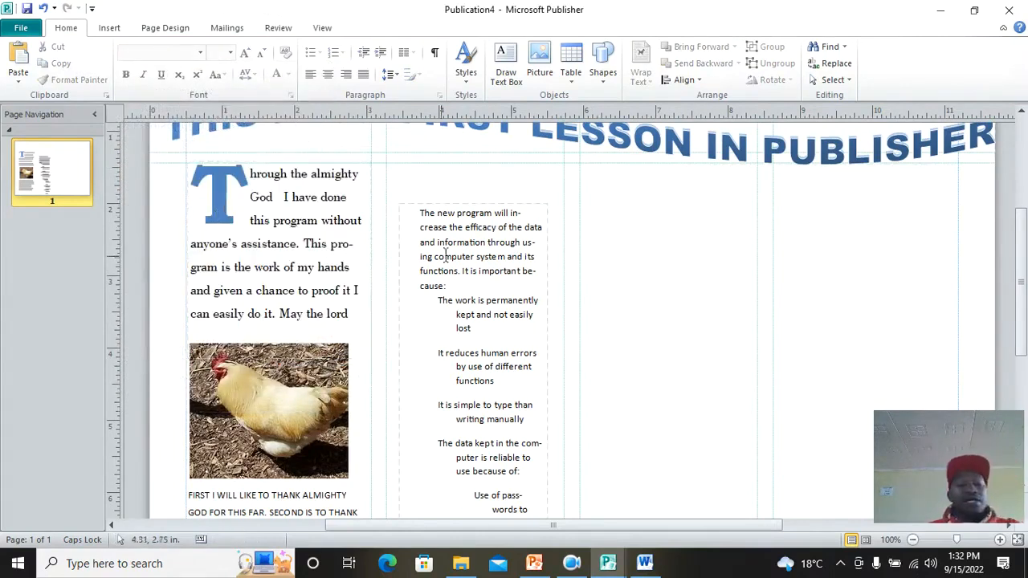
Step: Select all the text in the middle column's text box
{"action": "scroll", "coordinate": [416, 245], "scroll_direction": "down", "scroll_amount": 2}
{"action": "scroll", "coordinate": [414, 263], "scroll_direction": "up", "scroll_amount": 2}
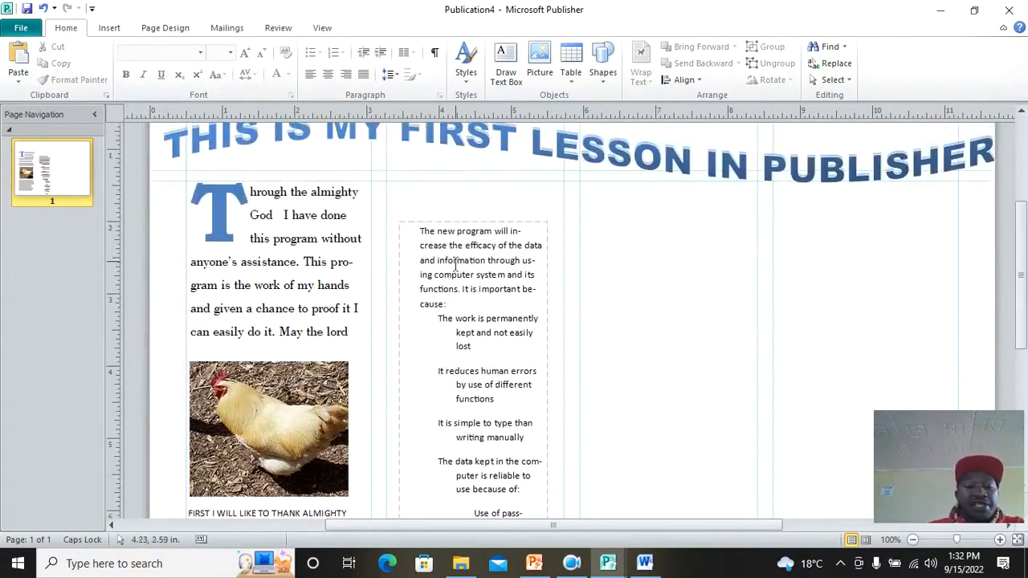
{"action": "left_click_drag", "start_coordinate": [419, 231], "coordinate": [528, 497]}
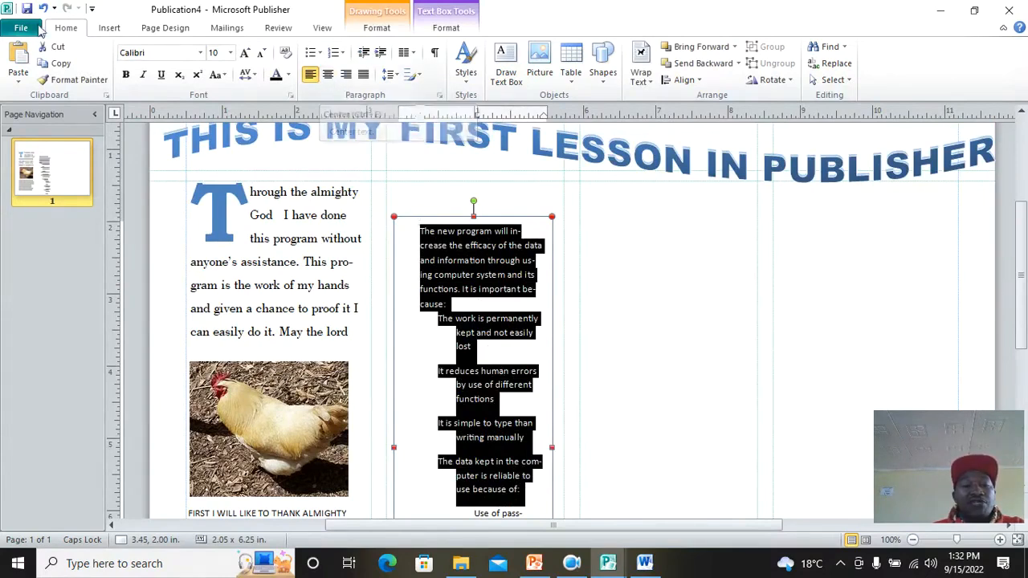
Step: Try center, right and justified alignment on the middle column text, ending left-aligned
{"action": "left_click", "coordinate": [331, 79]}
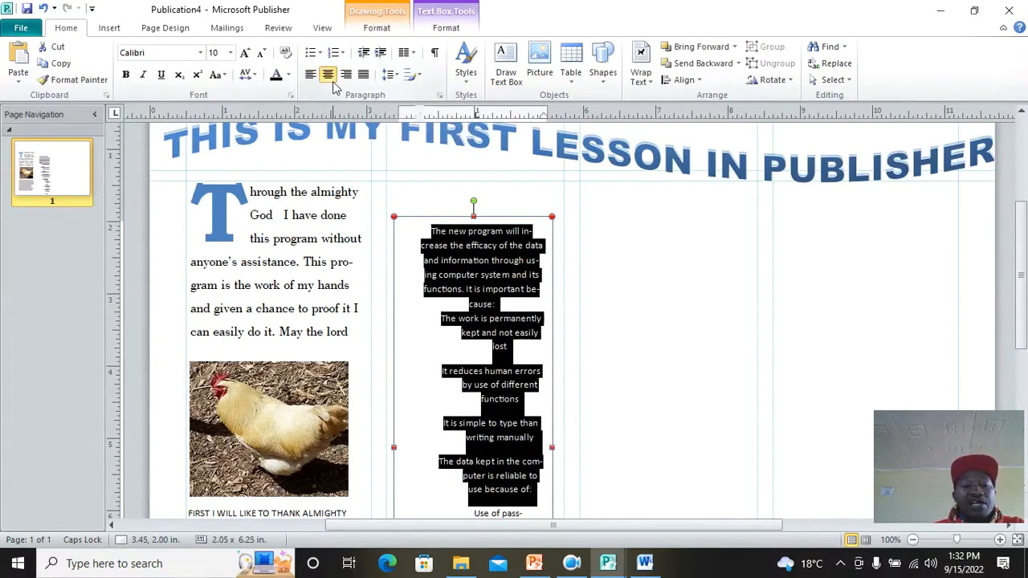
{"action": "left_click", "coordinate": [346, 73]}
{"action": "left_click", "coordinate": [363, 74]}
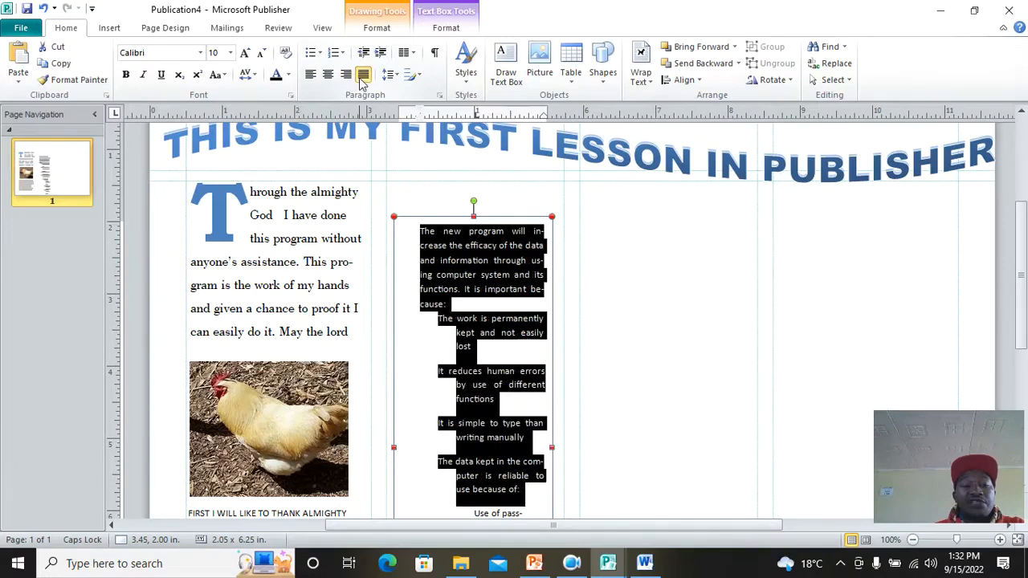
{"action": "left_click", "coordinate": [310, 77]}
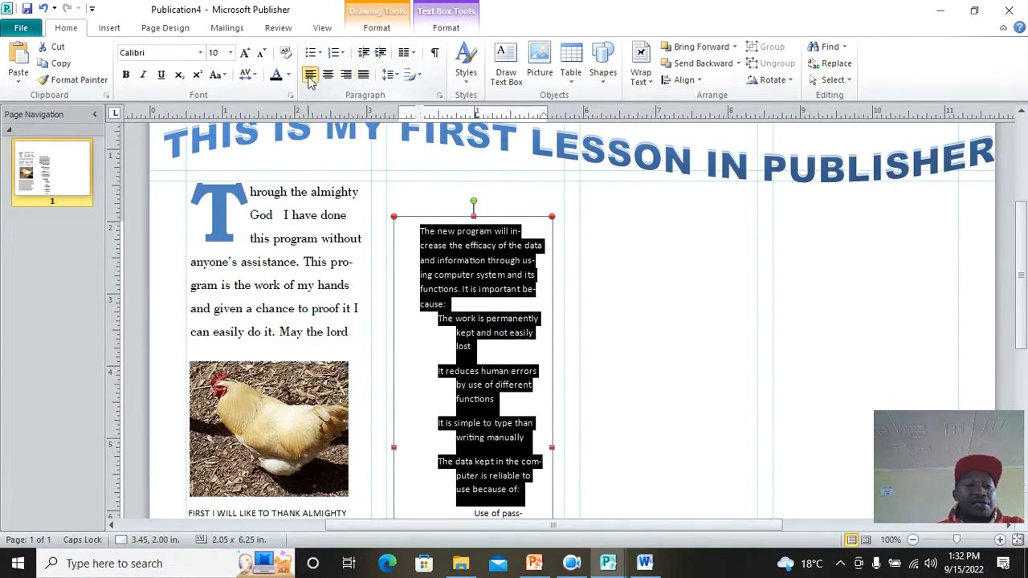
Step: Add a horizontal ruler guide at about 3.93 inches, just above the hen photo
{"action": "scroll", "coordinate": [529, 275], "scroll_direction": "down", "scroll_amount": 2}
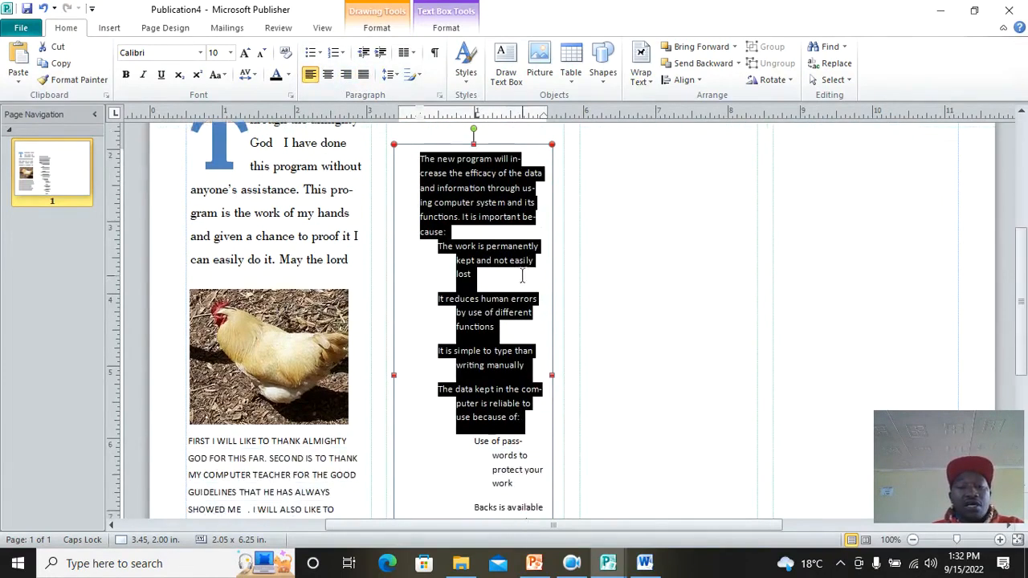
{"action": "scroll", "coordinate": [512, 277], "scroll_direction": "down", "scroll_amount": 3}
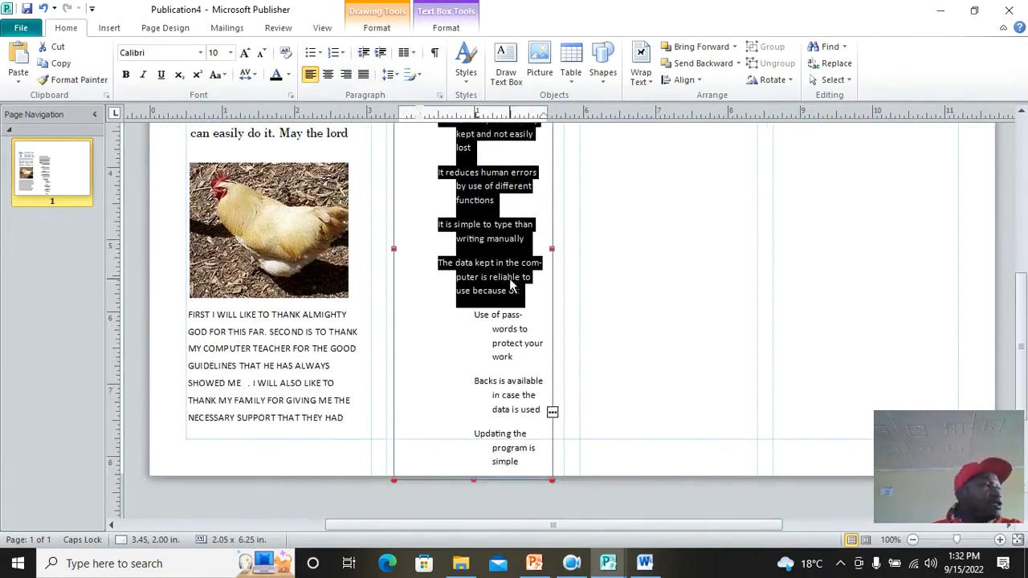
{"action": "scroll", "coordinate": [305, 245], "scroll_direction": "up", "scroll_amount": 4}
{"action": "scroll", "coordinate": [305, 245], "scroll_direction": "up", "scroll_amount": 2}
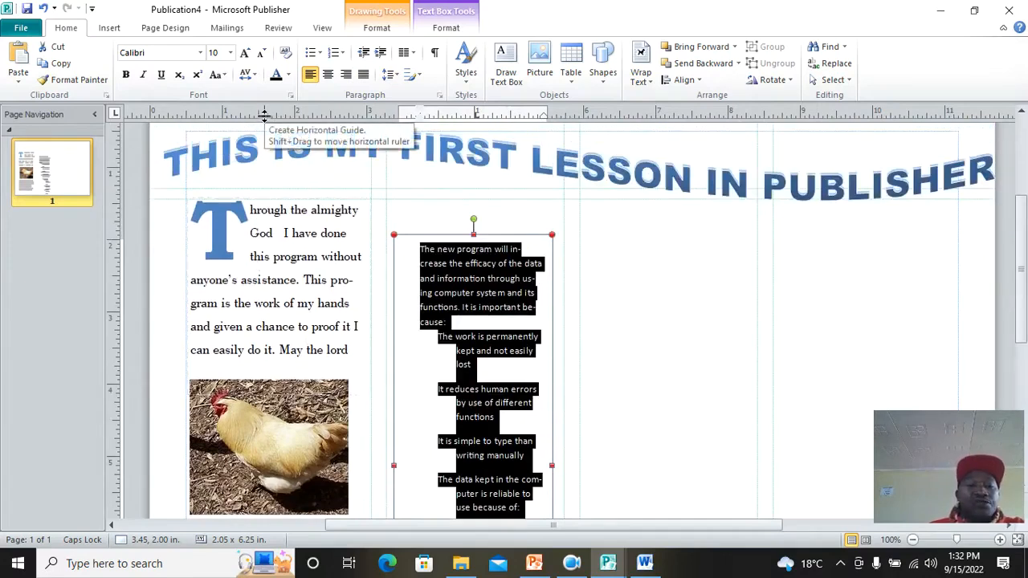
{"action": "left_click_drag", "start_coordinate": [264, 115], "coordinate": [289, 374]}
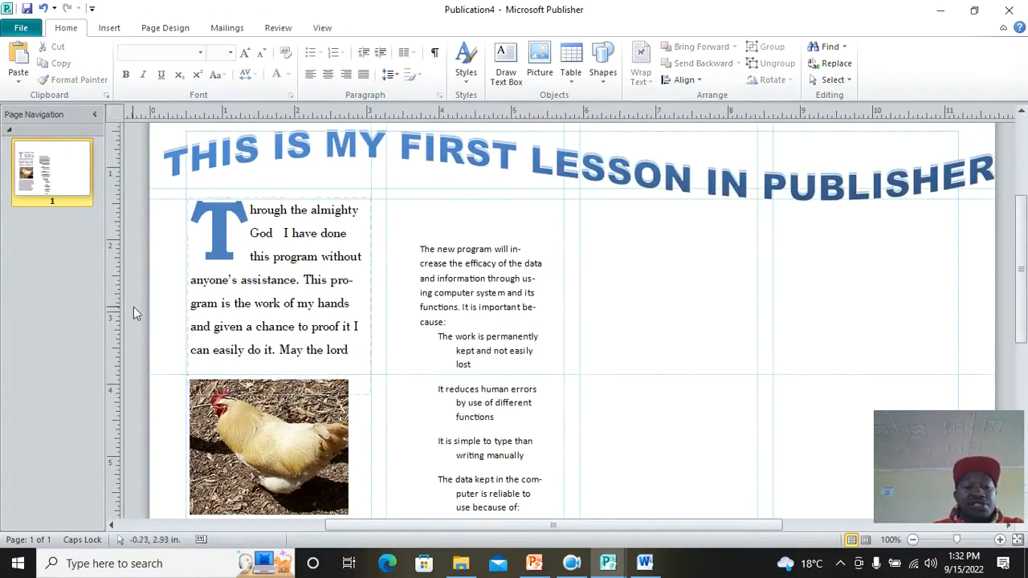
Step: Place a vertical ruler guide right of the middle column, leaving the Guides gallery unapplied
{"action": "left_click_drag", "start_coordinate": [122, 309], "coordinate": [355, 306]}
{"action": "left_click_drag", "start_coordinate": [599, 329], "coordinate": [580, 341]}
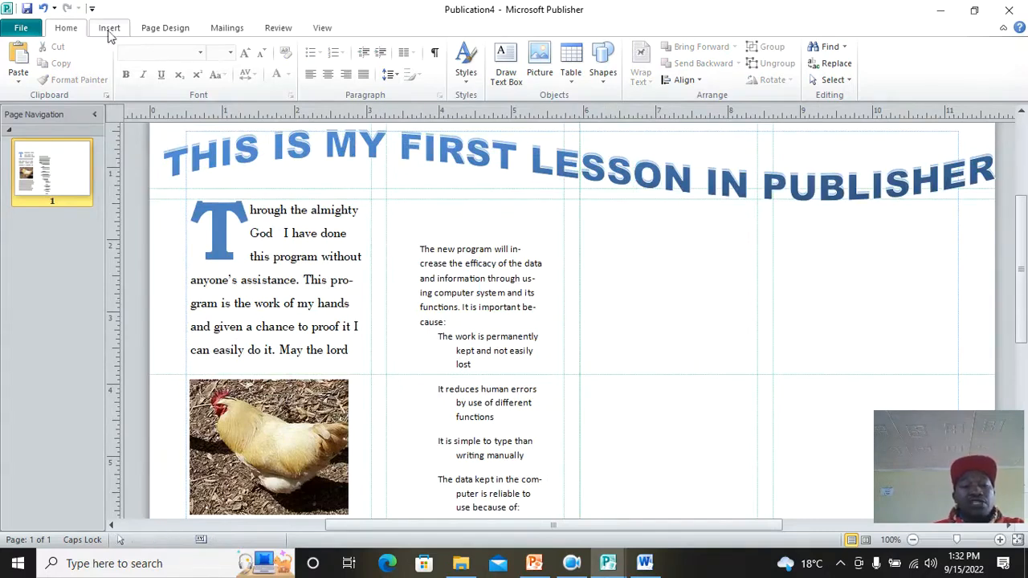
{"action": "left_click", "coordinate": [165, 28]}
{"action": "left_click", "coordinate": [222, 64]}
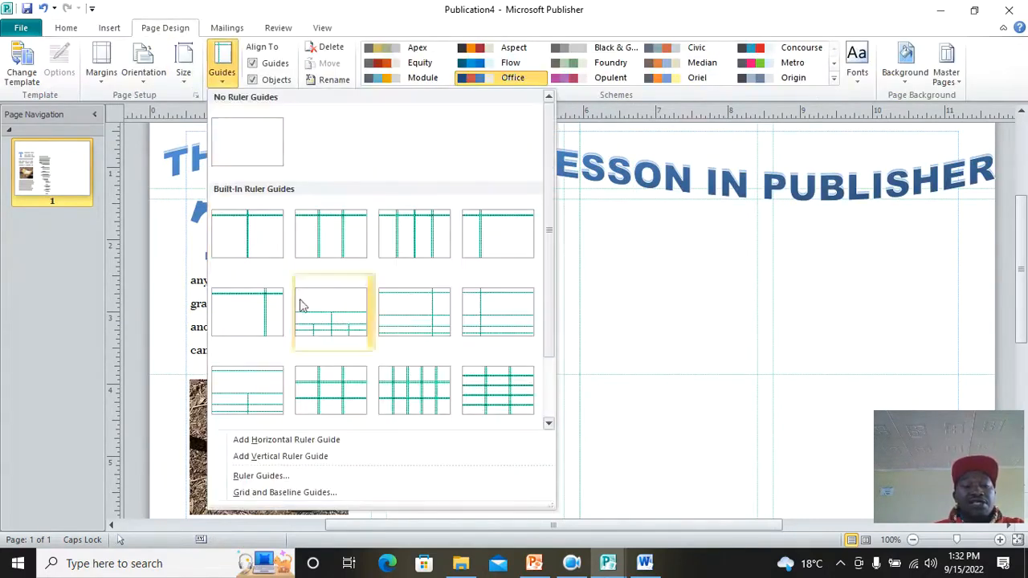
{"action": "left_click", "coordinate": [703, 316]}
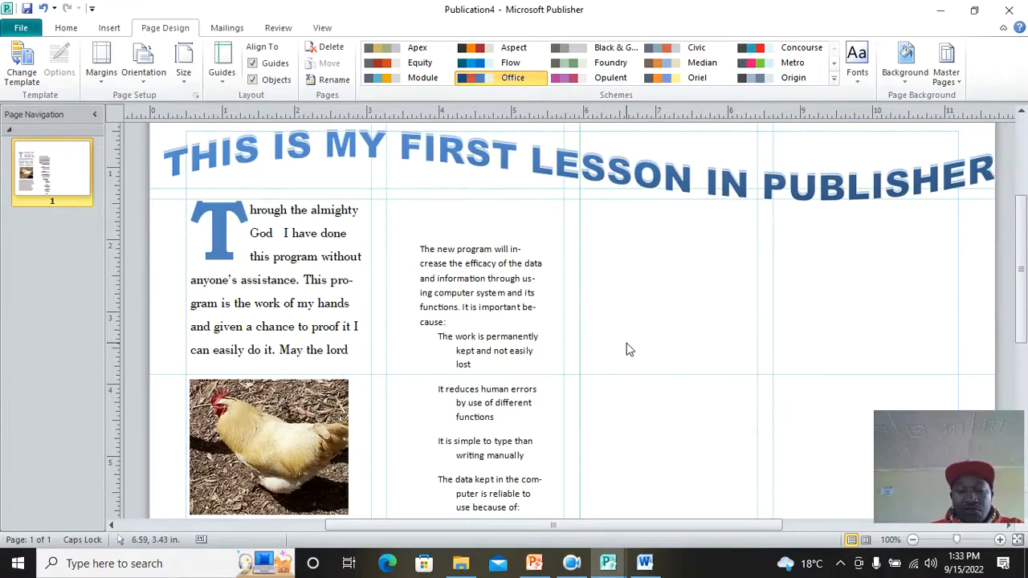
Step: Switch to the PowerPoint tutorial slides showing Lesson 3's Inserting Graphics topics
{"action": "scroll", "coordinate": [584, 318], "scroll_direction": "down", "scroll_amount": 1}
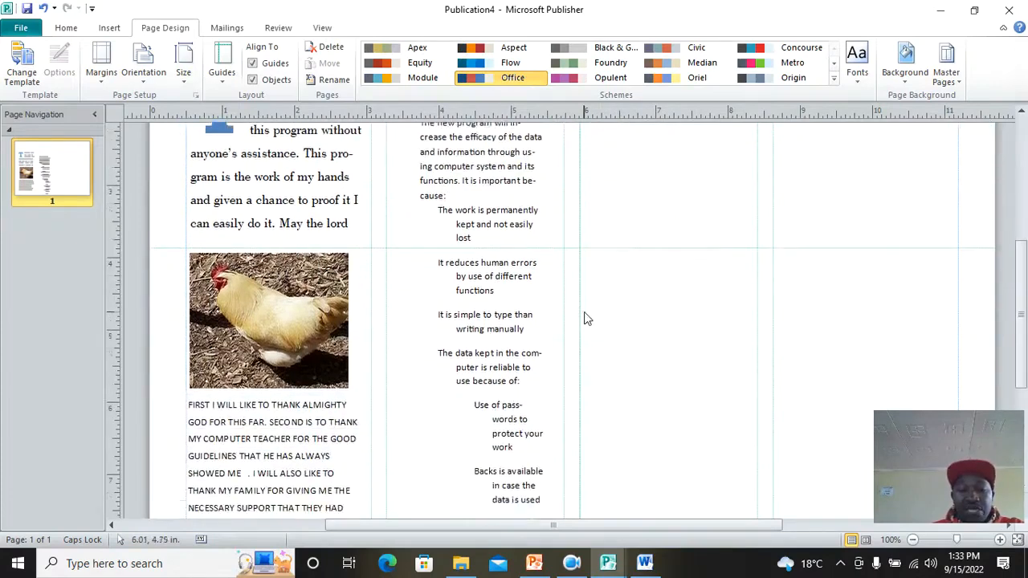
{"action": "left_click", "coordinate": [571, 563]}
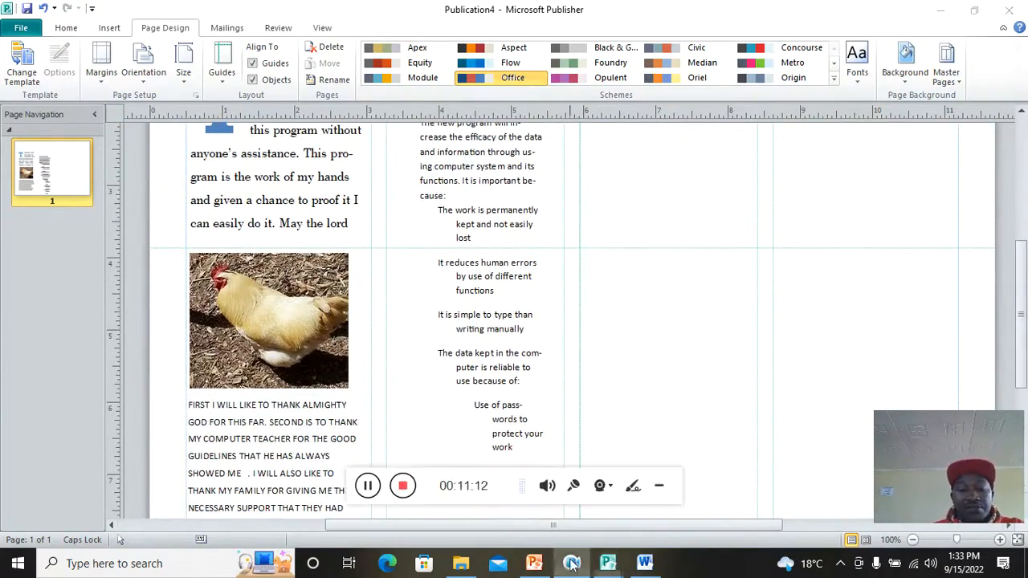
{"action": "left_click", "coordinate": [405, 497]}
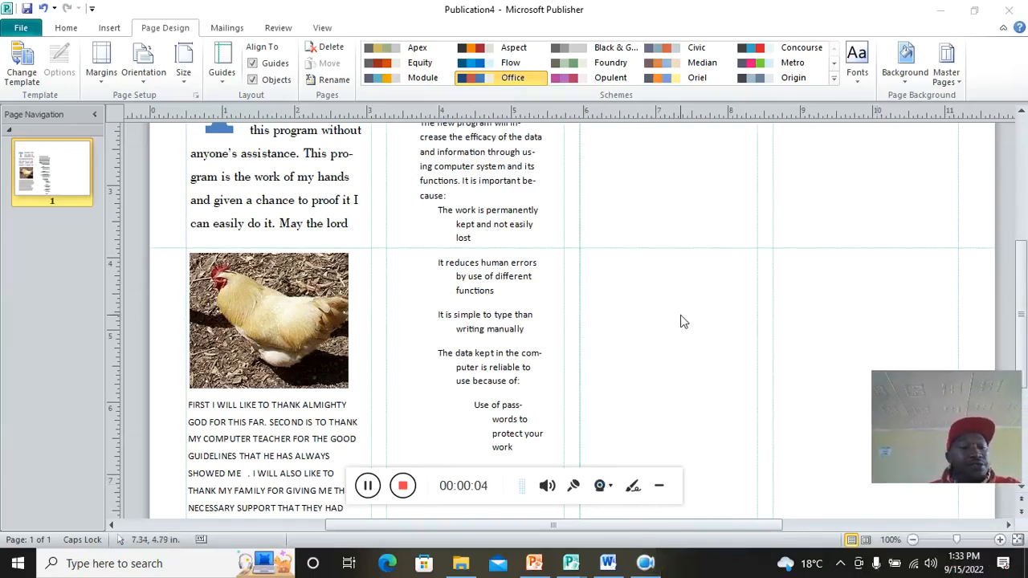
{"action": "left_click", "coordinate": [534, 563]}
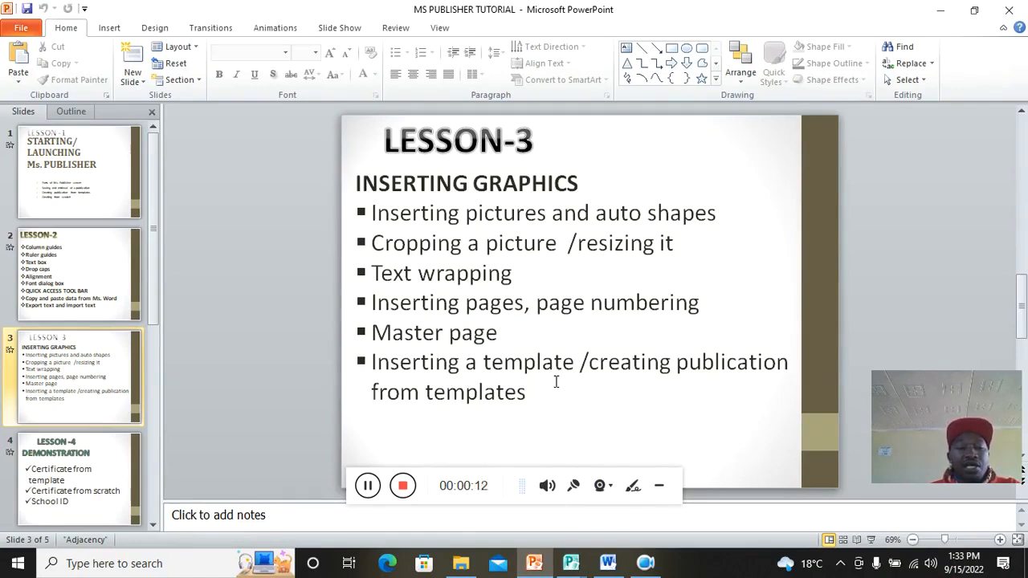
Step: Look over the LESSON-3 slide, then bring Publication4 back to the front
{"action": "left_click", "coordinate": [660, 486]}
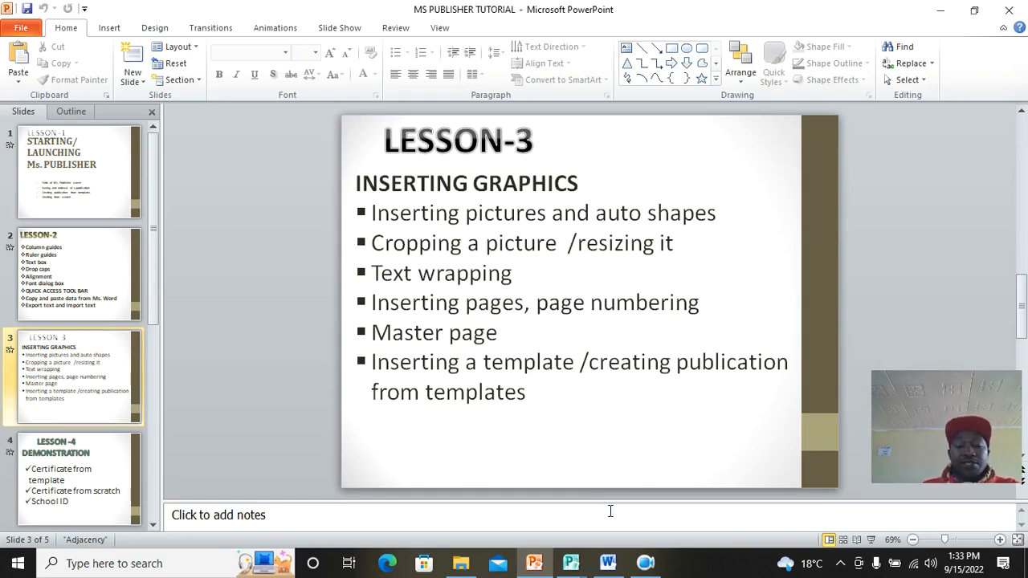
{"action": "left_click", "coordinate": [571, 563]}
{"action": "left_click", "coordinate": [693, 494]}
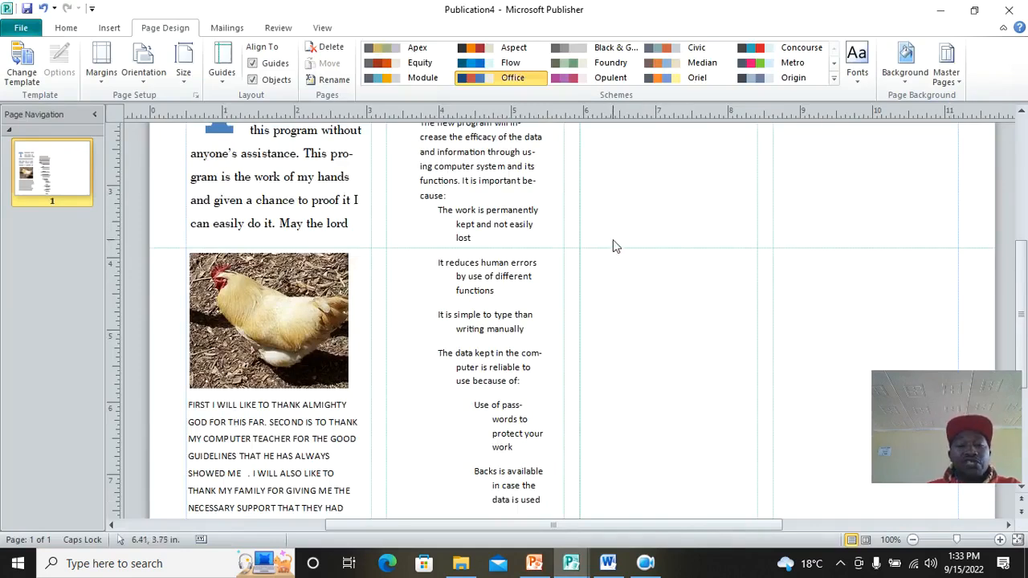
{"action": "scroll", "coordinate": [617, 245], "scroll_direction": "up", "scroll_amount": 3}
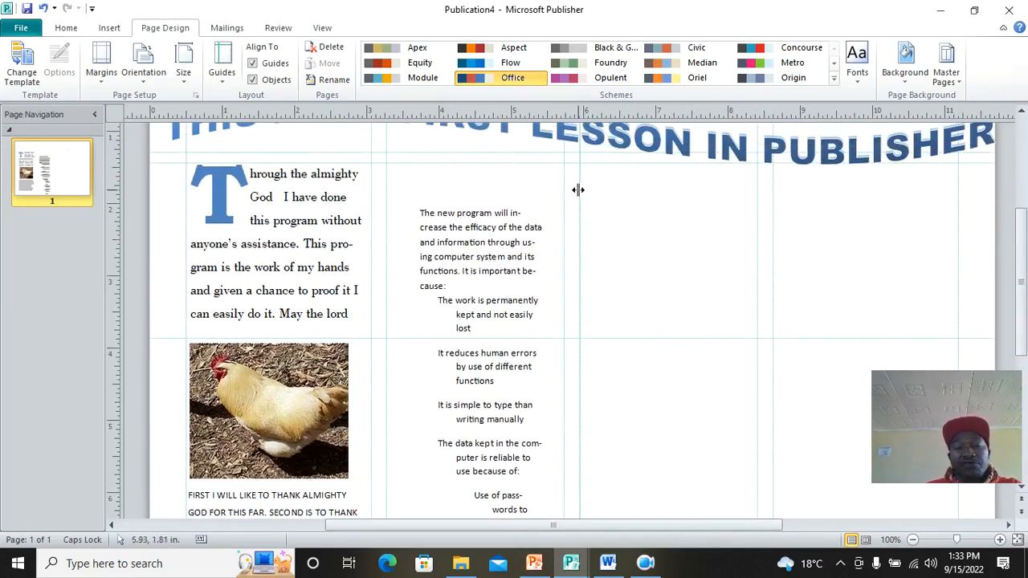
Step: Start a Freeform curve at the top of the empty right column with its first bends
{"action": "left_click", "coordinate": [109, 28]}
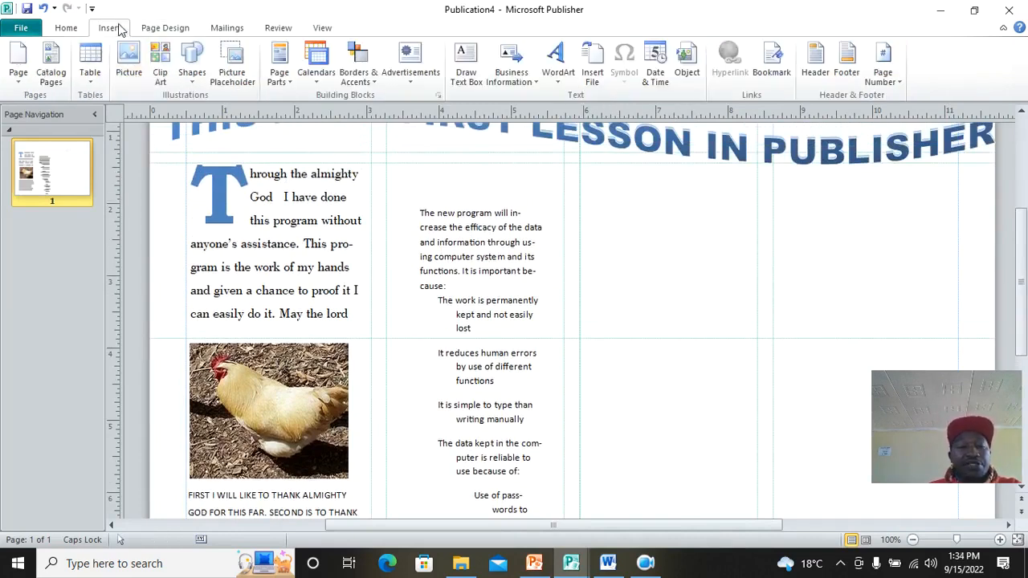
{"action": "left_click", "coordinate": [192, 69]}
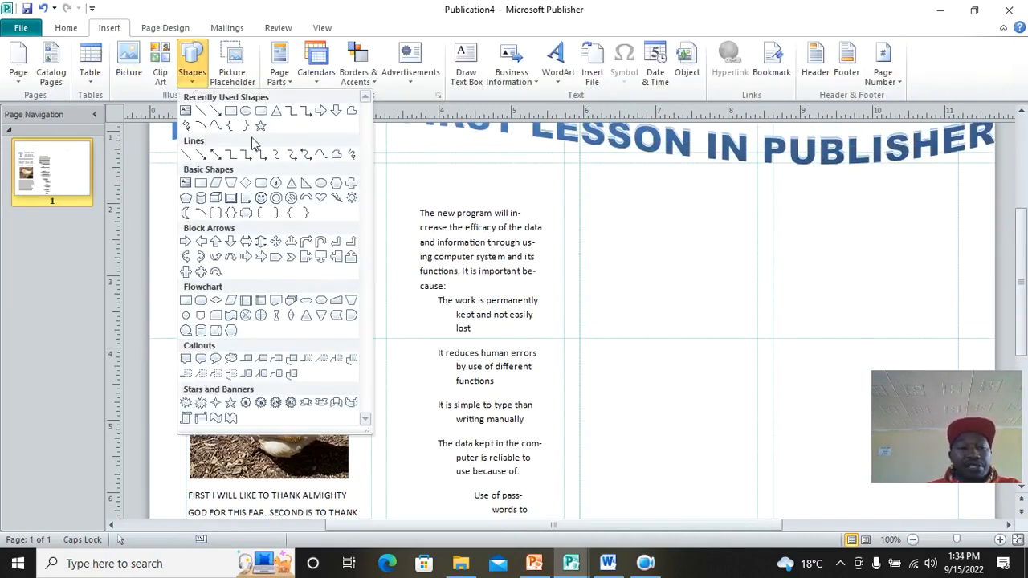
{"action": "left_click", "coordinate": [215, 126]}
{"action": "left_click_drag", "start_coordinate": [580, 164], "coordinate": [615, 212]}
{"action": "left_click", "coordinate": [611, 221]}
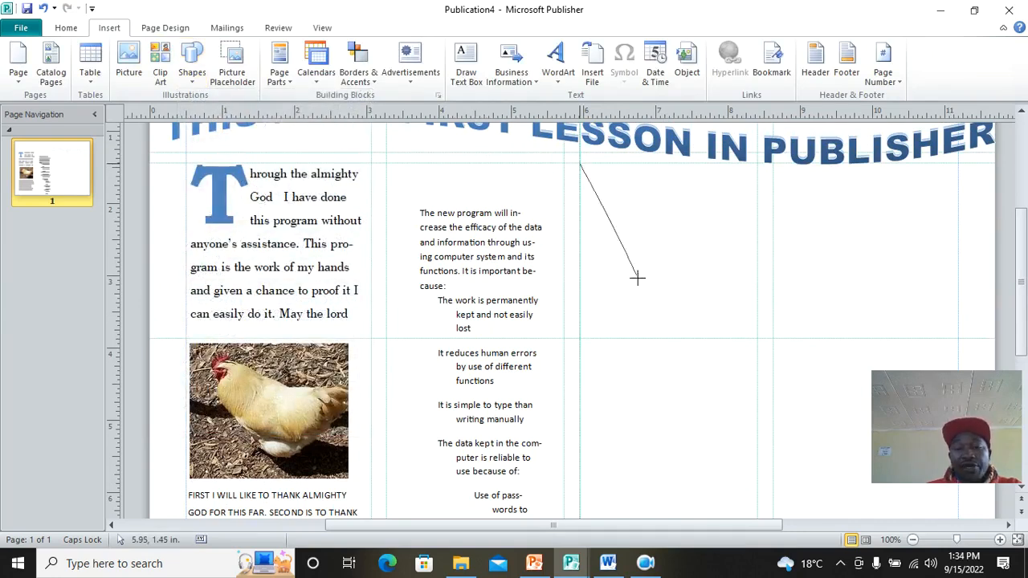
{"action": "left_click", "coordinate": [673, 210]}
{"action": "left_click", "coordinate": [696, 266]}
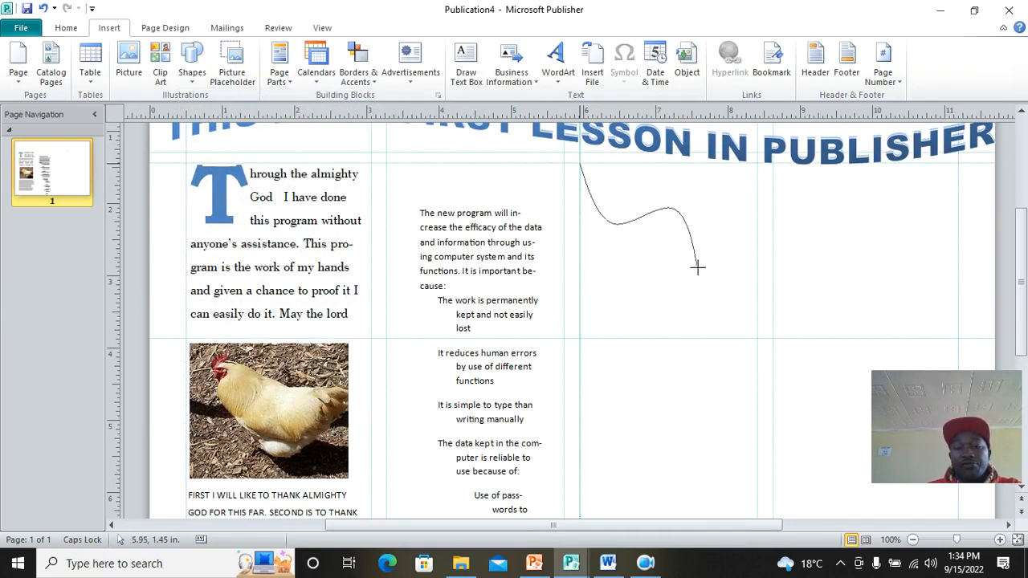
Step: Loop the curve down and right through more bends, finishing it at the lower end
{"action": "left_click", "coordinate": [652, 432]}
{"action": "left_click", "coordinate": [779, 363]}
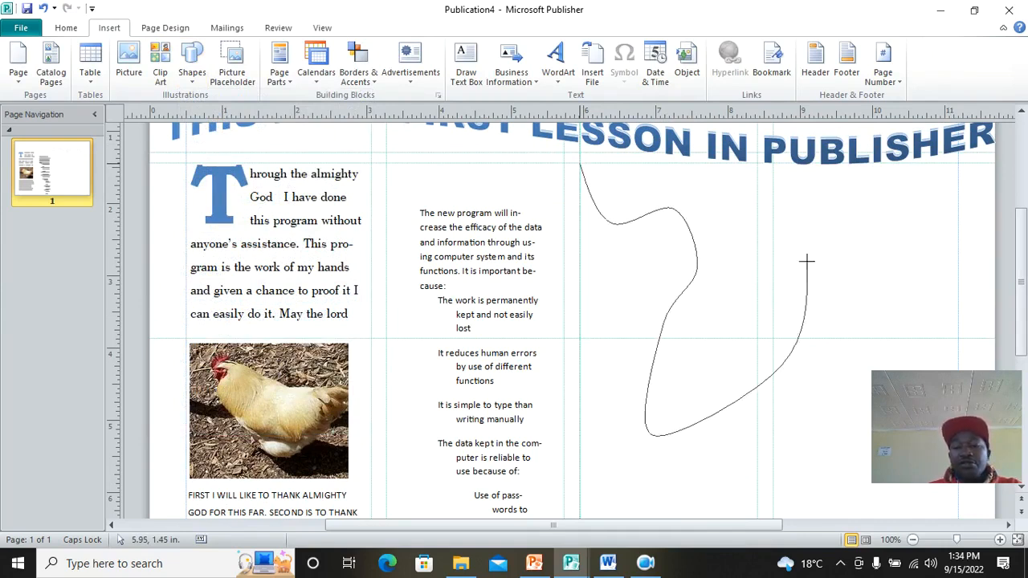
{"action": "left_click", "coordinate": [828, 251]}
{"action": "left_click", "coordinate": [886, 228]}
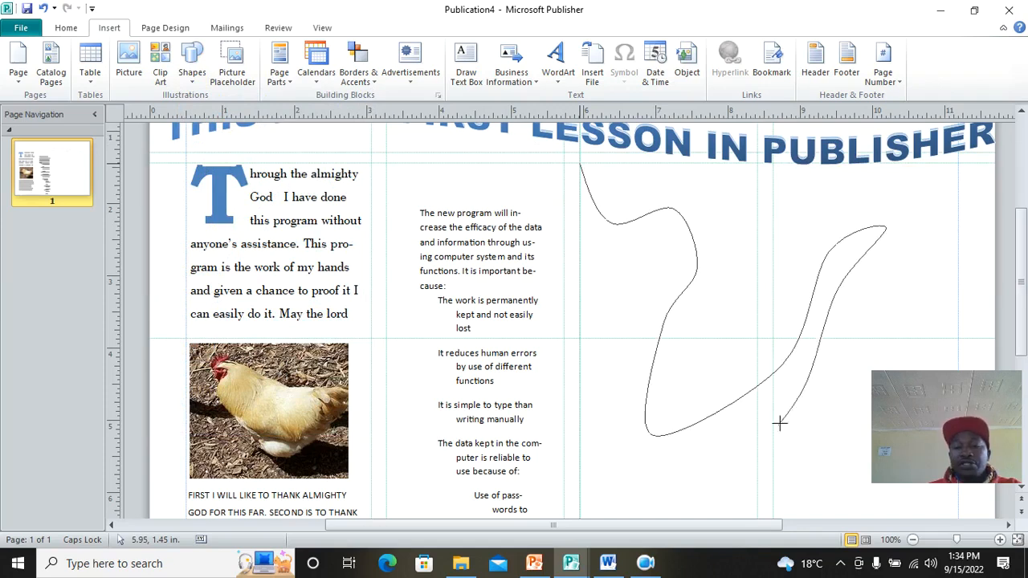
{"action": "double_click", "coordinate": [679, 444]}
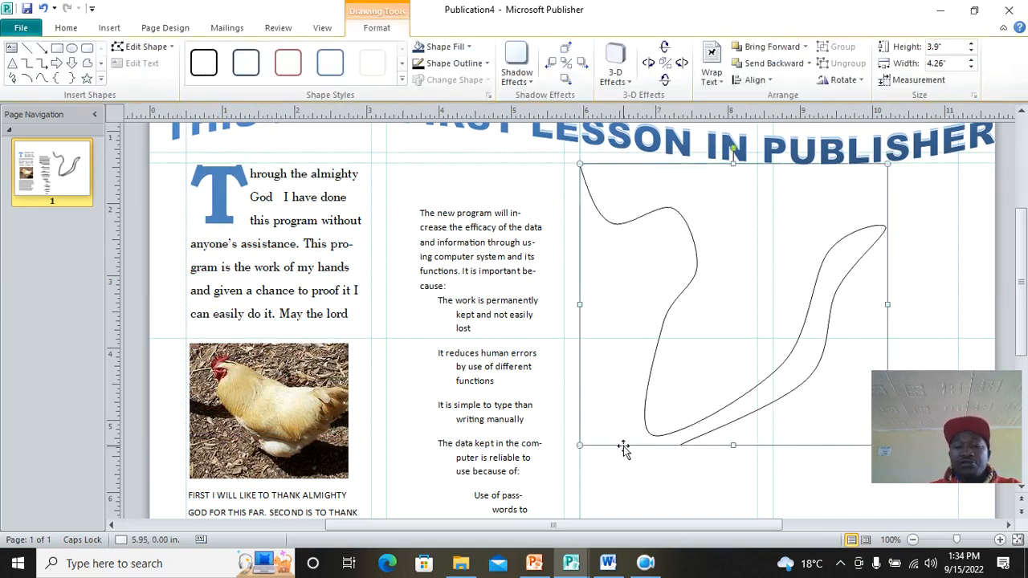
{"action": "left_click", "coordinate": [918, 237]}
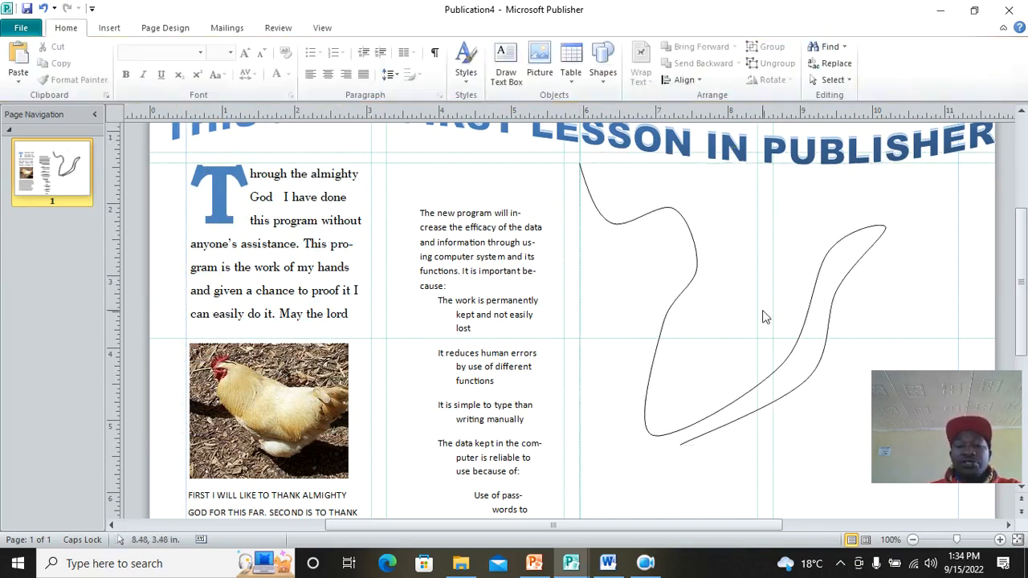
Step: Give the freeform curve a 6 pt outline weight
{"action": "left_click", "coordinate": [743, 393]}
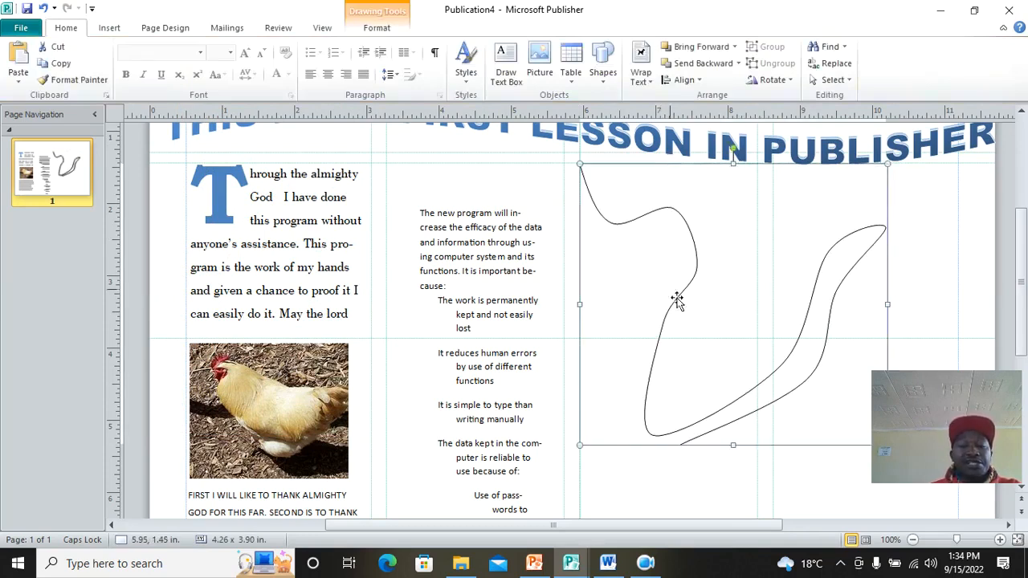
{"action": "left_click", "coordinate": [376, 28]}
{"action": "left_click", "coordinate": [453, 63]}
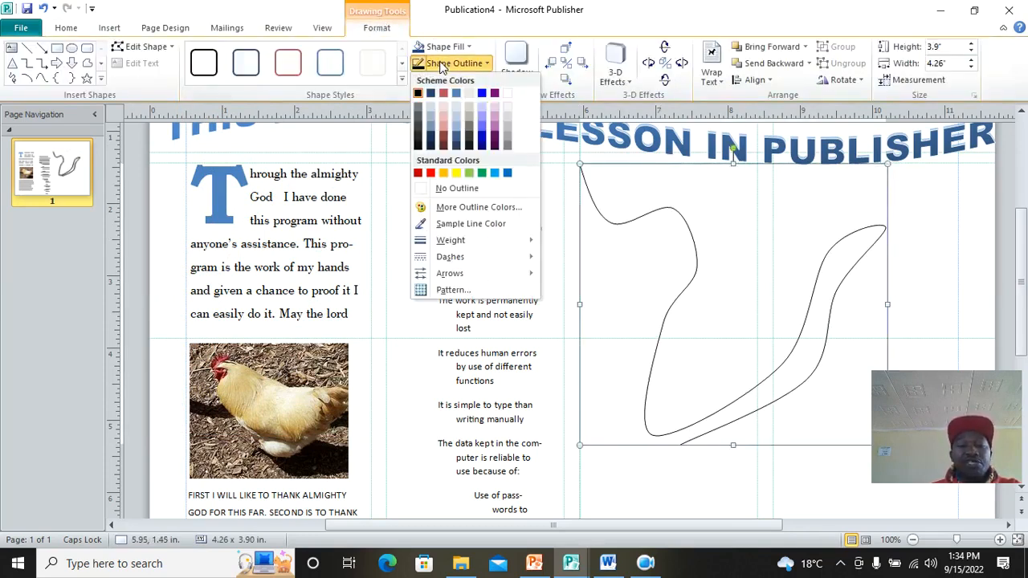
{"action": "mouse_move", "coordinate": [482, 240]}
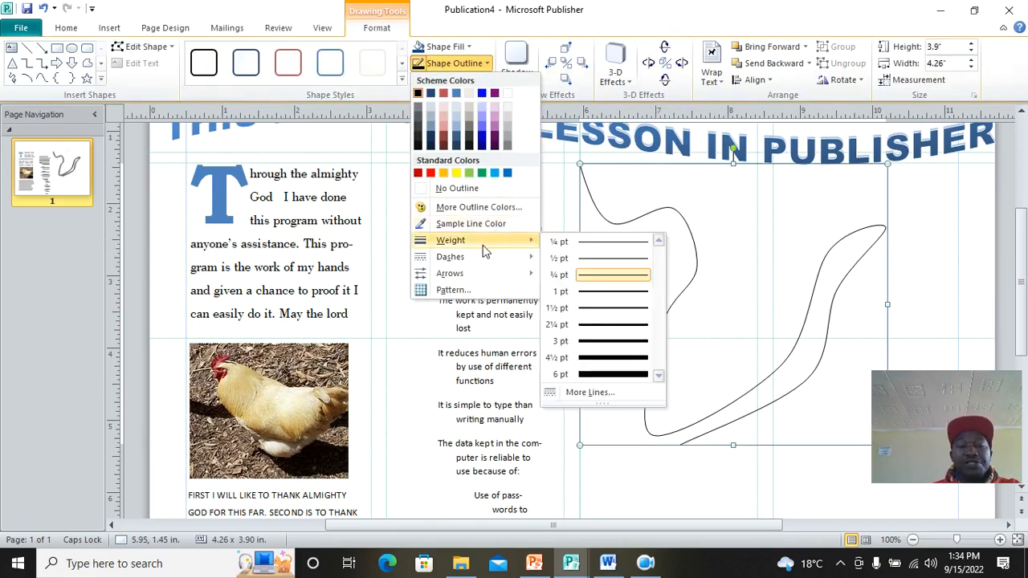
{"action": "left_click", "coordinate": [605, 375]}
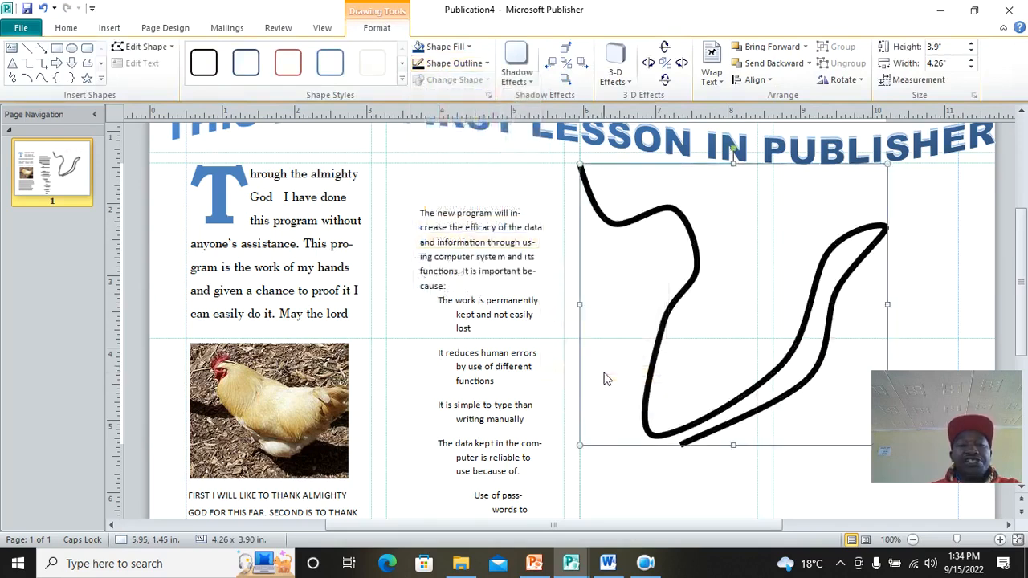
Step: Change the curve's outline colour from black to blue
{"action": "left_click", "coordinate": [466, 48]}
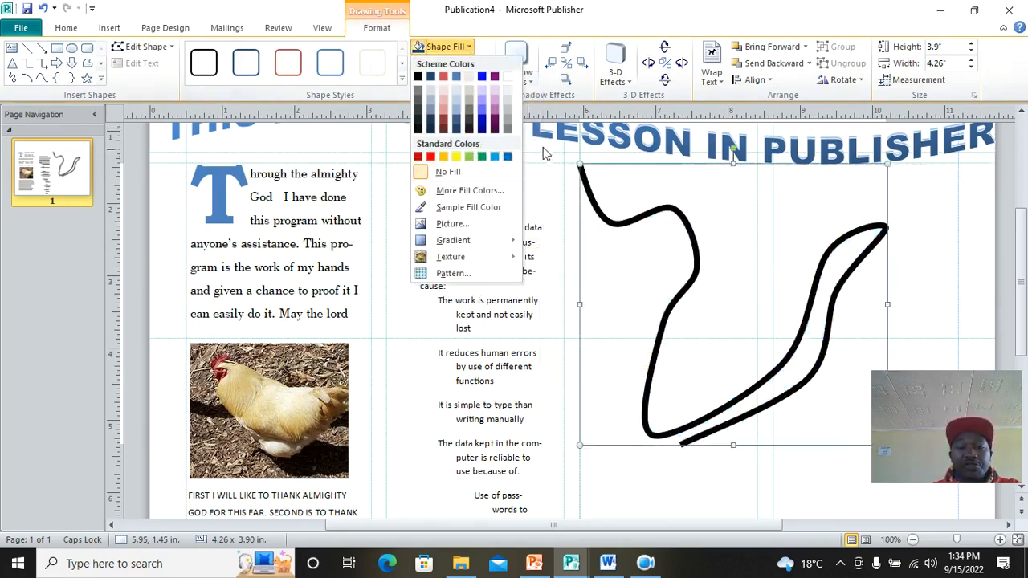
{"action": "left_click", "coordinate": [594, 16]}
{"action": "left_click", "coordinate": [486, 66]}
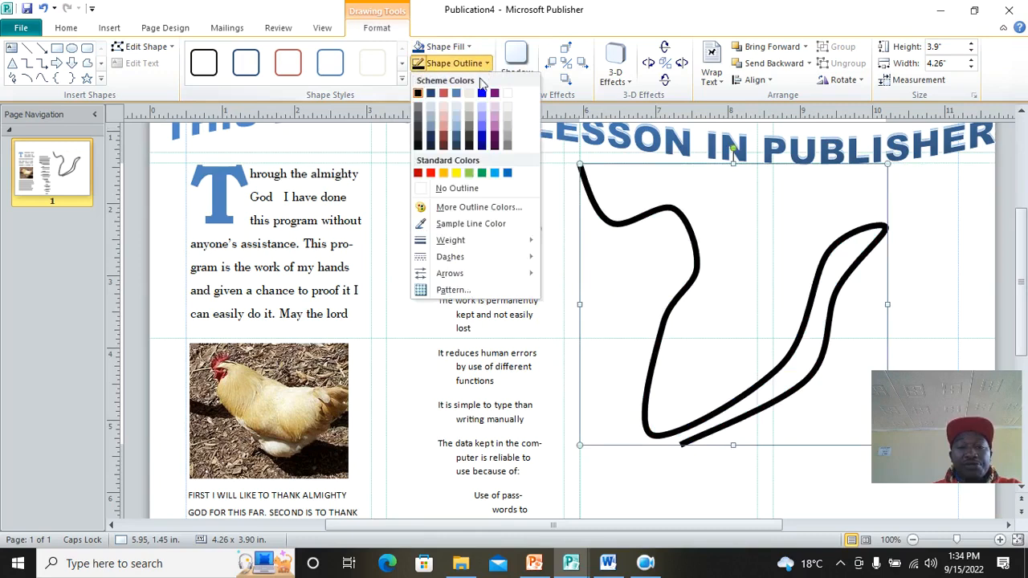
{"action": "left_click", "coordinate": [483, 139]}
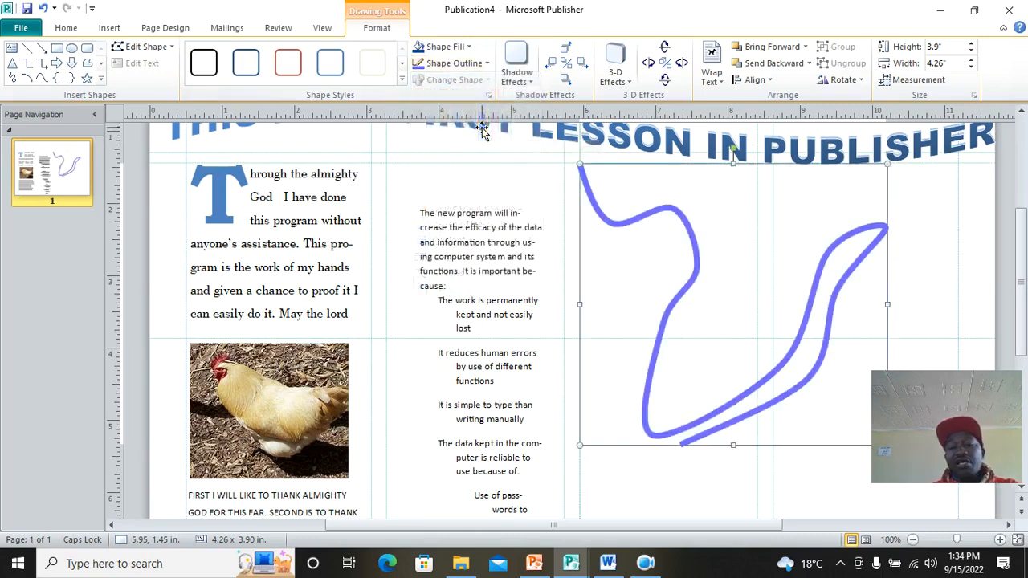
{"action": "left_click", "coordinate": [732, 293]}
{"action": "left_click", "coordinate": [685, 253]}
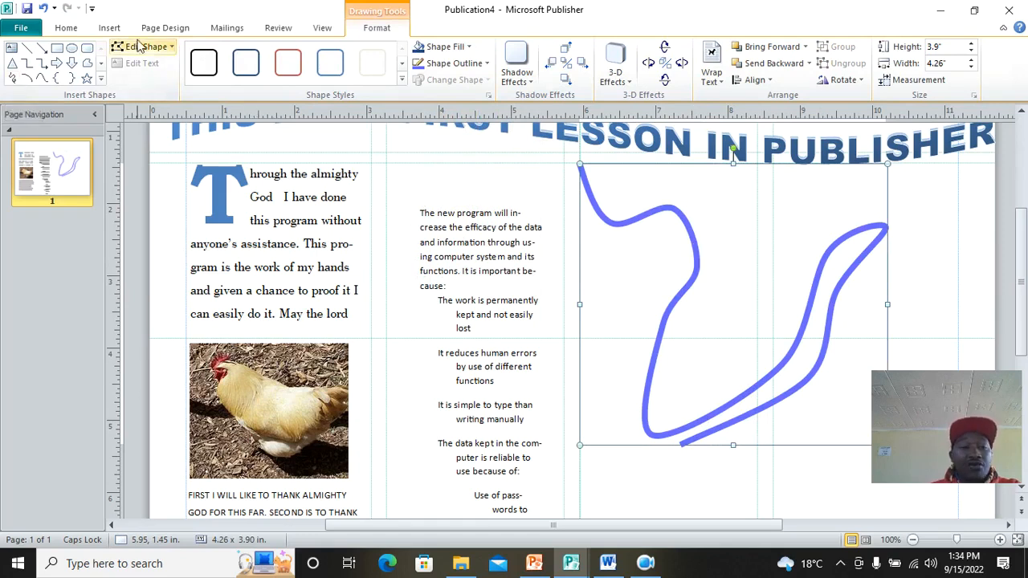
{"action": "left_click", "coordinate": [109, 28]}
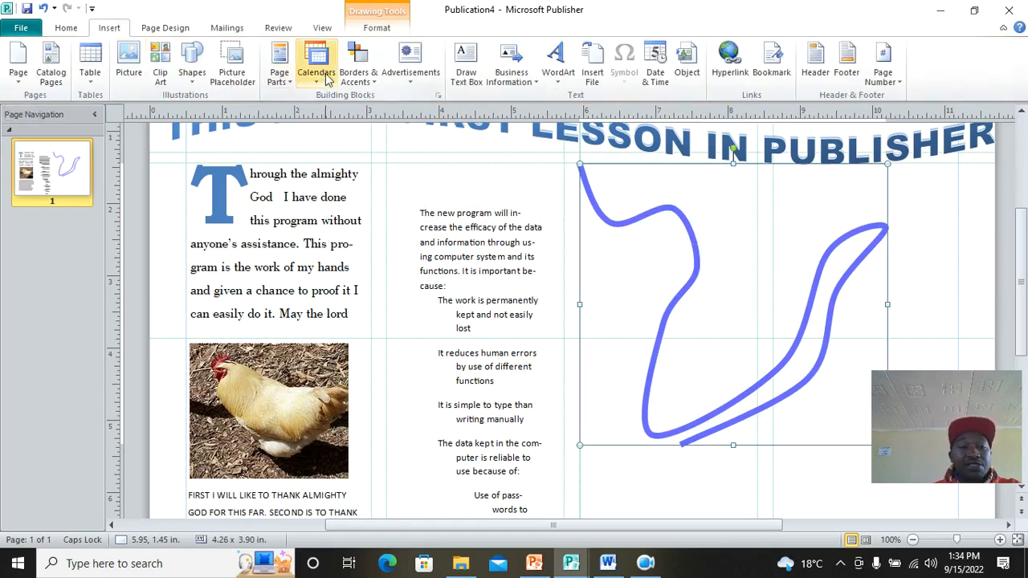
Step: Draw a Plaque shape beside the thank-you text
{"action": "left_click", "coordinate": [194, 81]}
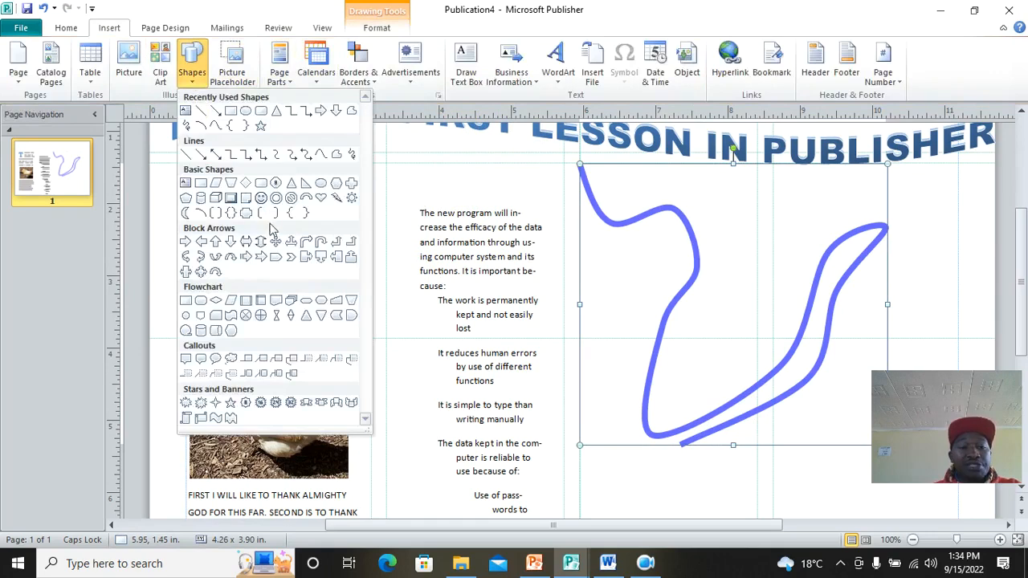
{"action": "left_click", "coordinate": [247, 215]}
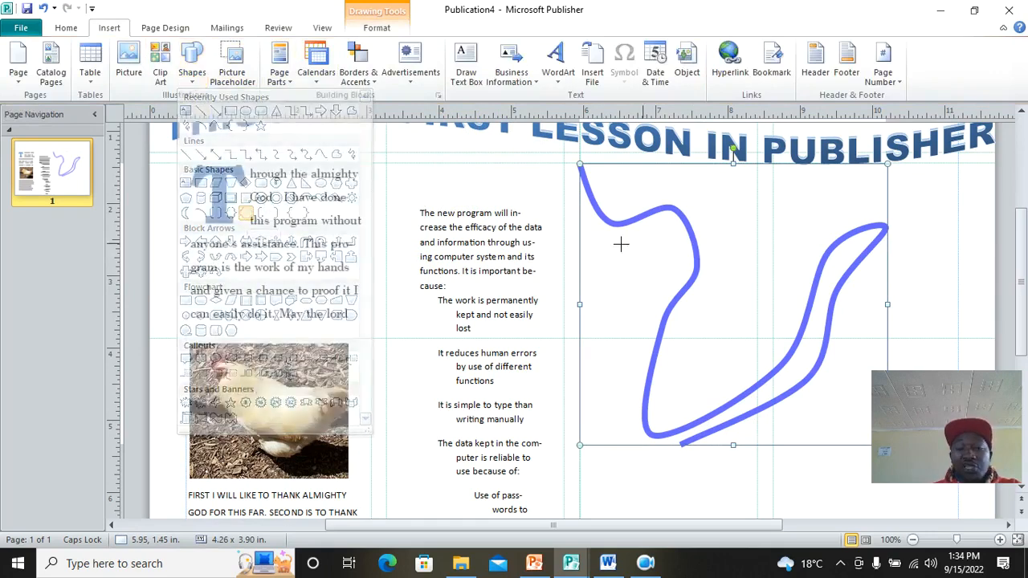
{"action": "scroll", "coordinate": [667, 337], "scroll_direction": "down", "scroll_amount": 5}
{"action": "left_click_drag", "start_coordinate": [362, 307], "coordinate": [470, 433]}
Step: Add the caption 'THIS IS A MIGHTY OF DRAING AUTOSHAPES USING MS PUBLISHER' inside the plaque
{"action": "right_click", "coordinate": [412, 361]}
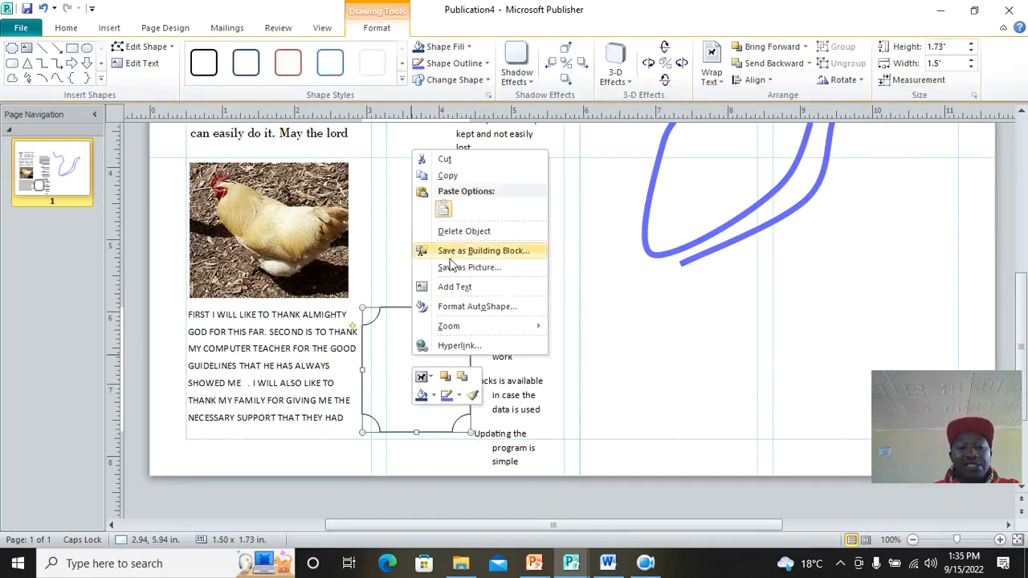
{"action": "left_click", "coordinate": [473, 286]}
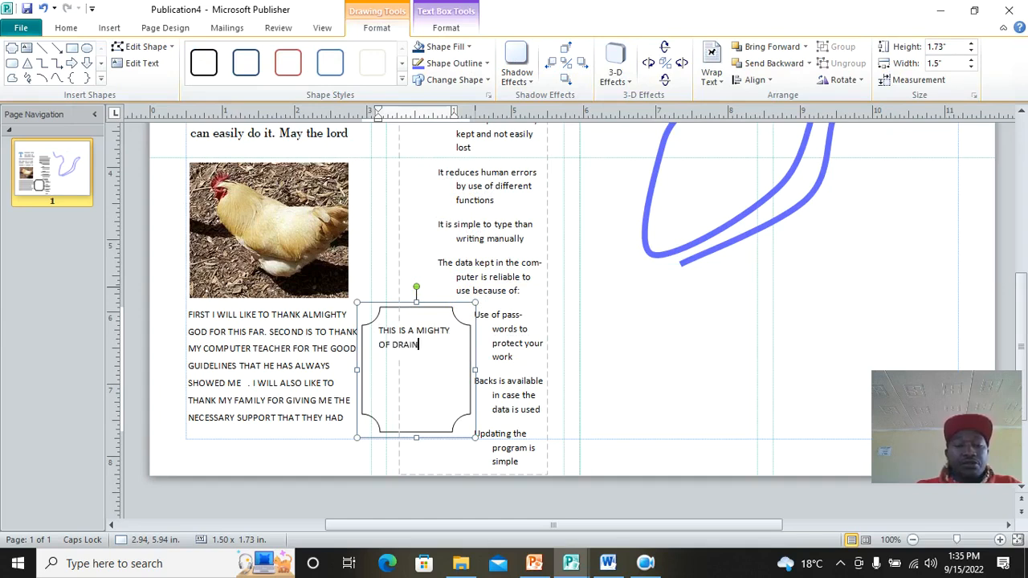
{"action": "type", "text": "SHA"}
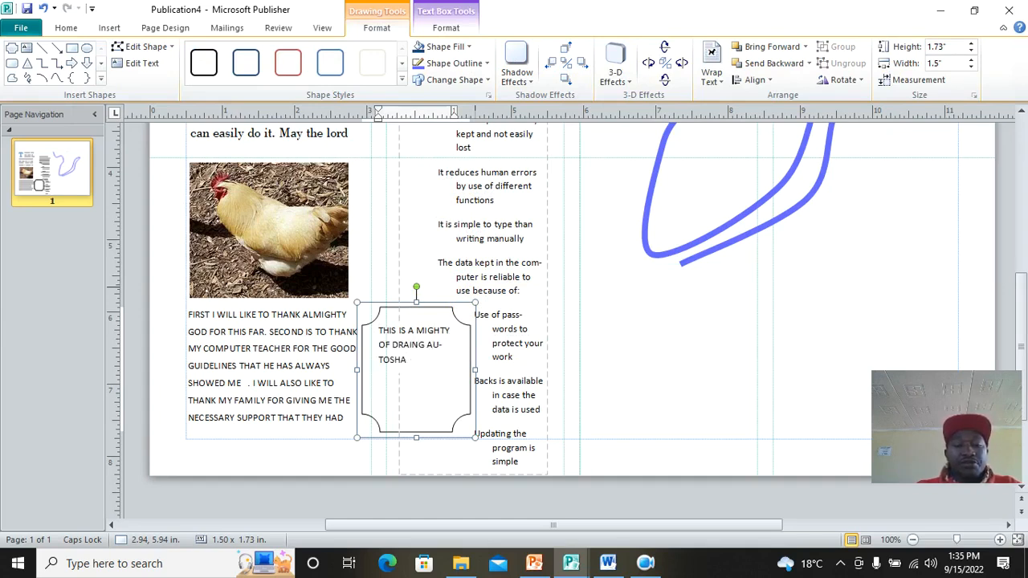
{"action": "type", "text": "PES USING M"}
{"action": "key", "text": "BackSpace"}
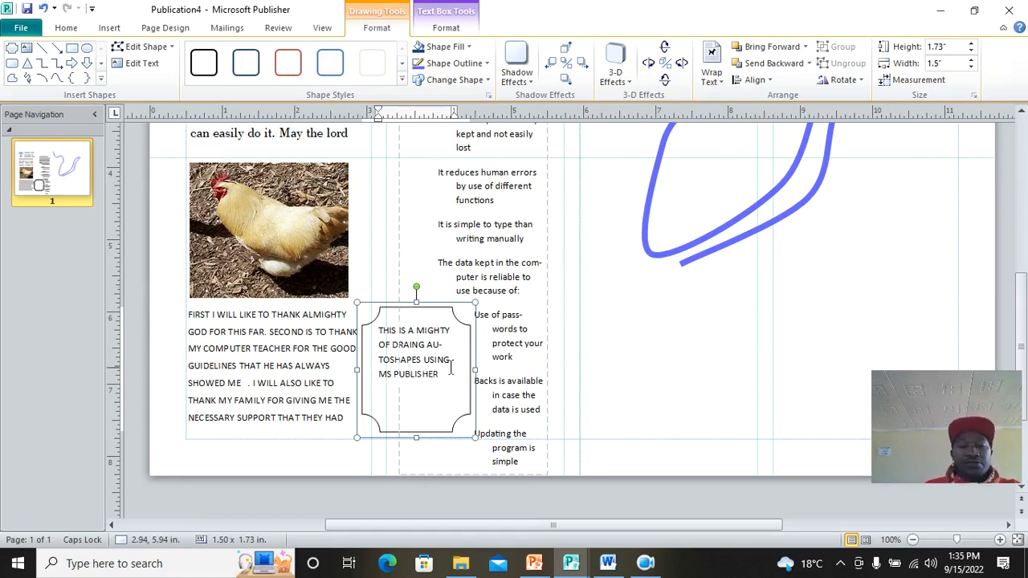
{"action": "left_click", "coordinate": [438, 415]}
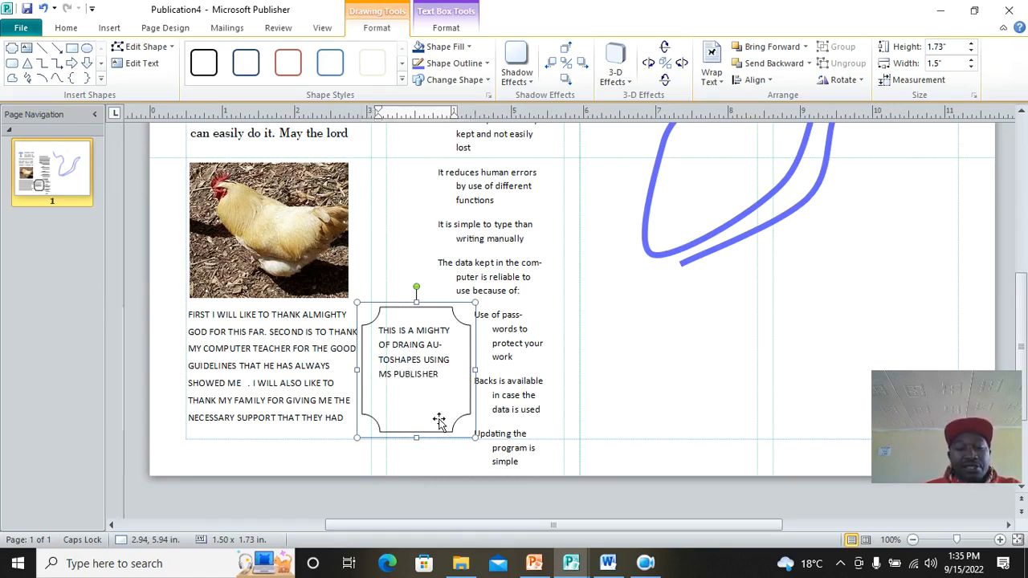
Step: Fill the plaque shape with yellow
{"action": "left_click", "coordinate": [487, 380]}
{"action": "left_click", "coordinate": [412, 320]}
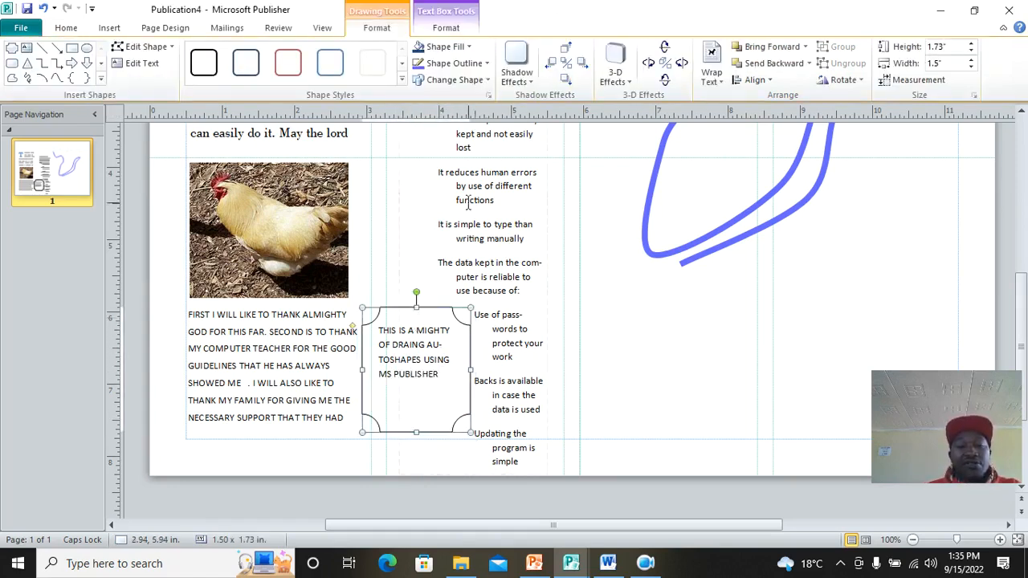
{"action": "left_click", "coordinate": [440, 46]}
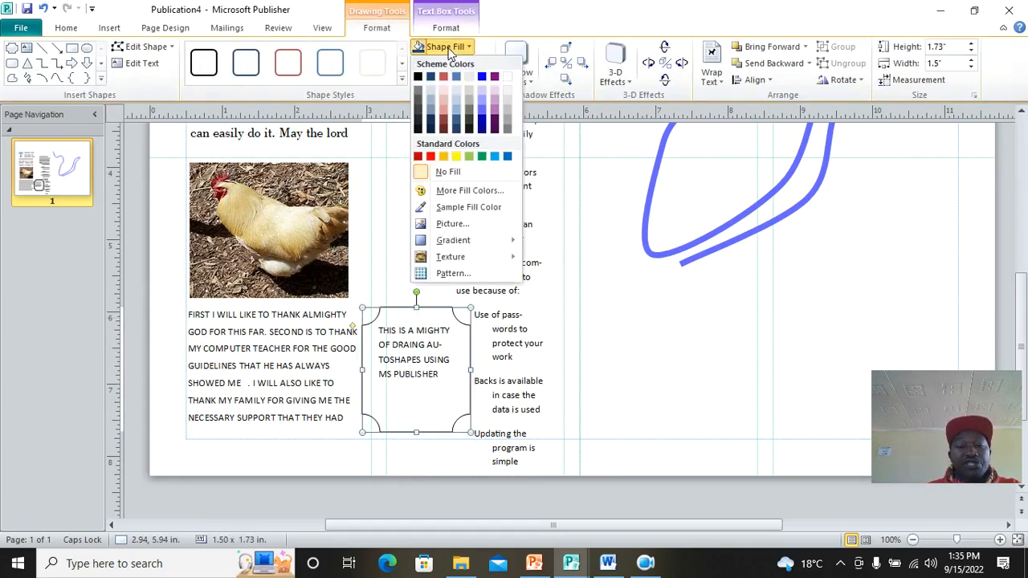
{"action": "left_click", "coordinate": [456, 156]}
{"action": "left_click", "coordinate": [649, 329]}
{"action": "scroll", "coordinate": [646, 326], "scroll_direction": "up", "scroll_amount": 2}
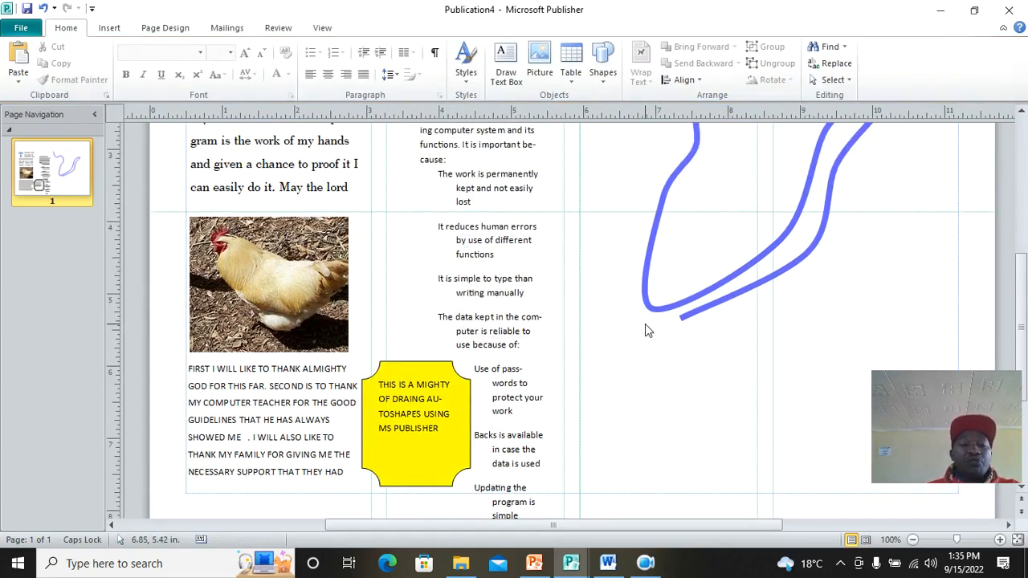
{"action": "scroll", "coordinate": [647, 329], "scroll_direction": "up", "scroll_amount": 1}
Step: Highlight the middle column's text beginning with 'The new program'
{"action": "left_click_drag", "start_coordinate": [571, 526], "coordinate": [720, 533]}
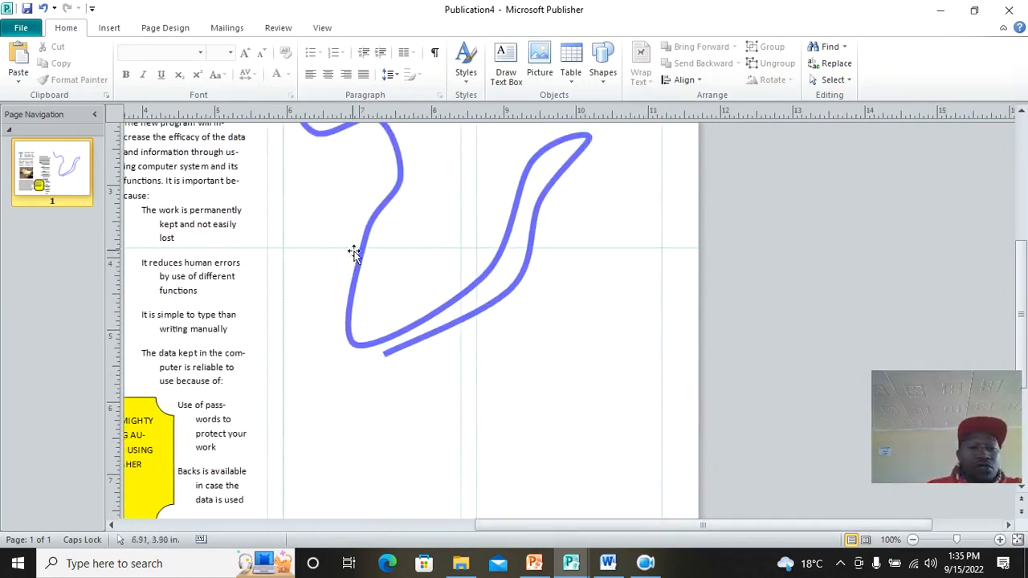
{"action": "scroll", "coordinate": [328, 246], "scroll_direction": "up", "scroll_amount": 2}
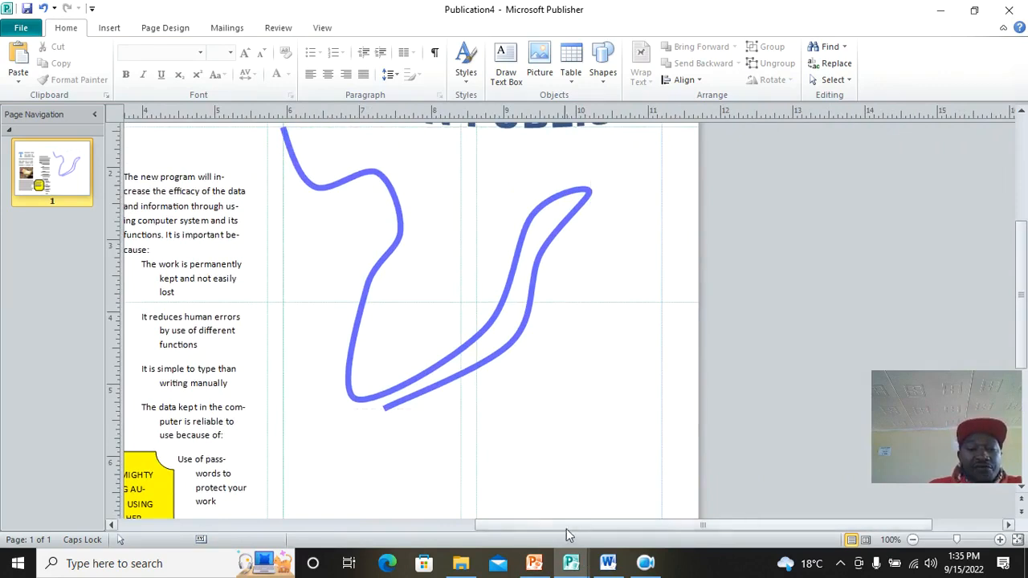
{"action": "left_click_drag", "start_coordinate": [569, 528], "coordinate": [445, 530]}
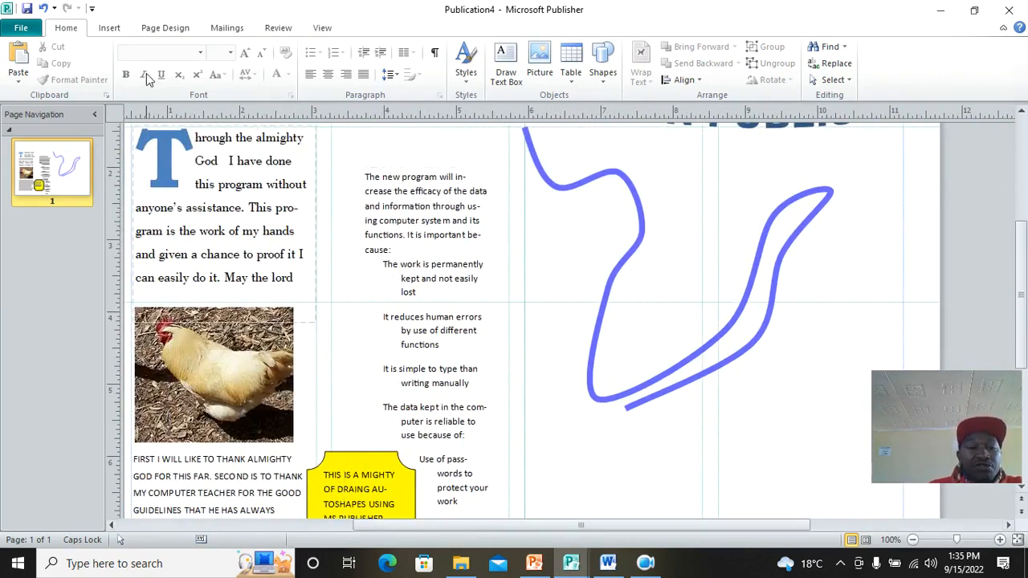
{"action": "mouse_move", "coordinate": [366, 175]}
{"action": "left_mouse_down"}
{"action": "mouse_move", "coordinate": [480, 241]}
{"action": "mouse_move", "coordinate": [465, 303]}
{"action": "mouse_move", "coordinate": [488, 513]}
{"action": "left_mouse_up"}
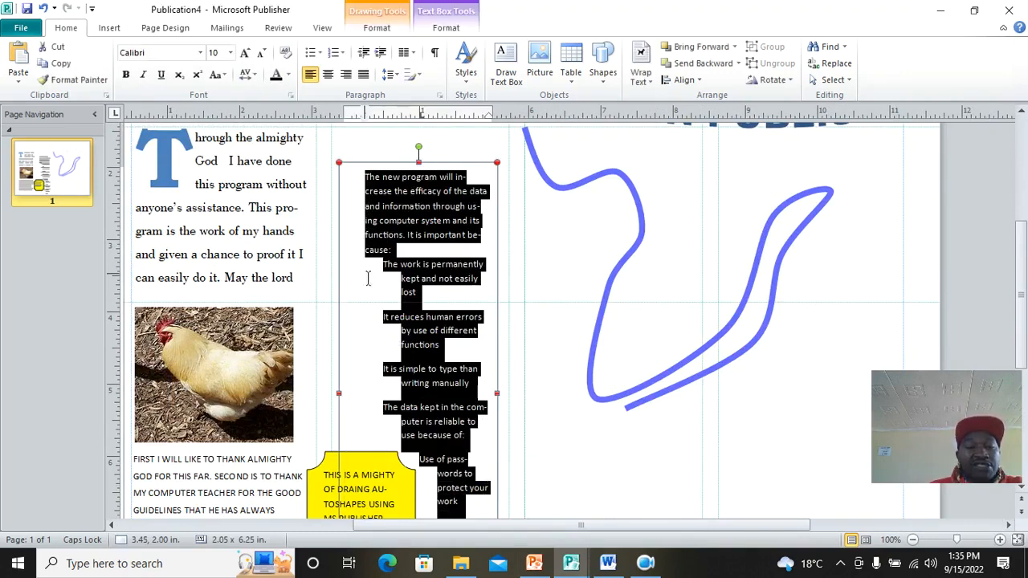
Step: In the Font dialog, give the selected text an outlined effect
{"action": "left_click", "coordinate": [291, 94]}
{"action": "left_click_drag", "start_coordinate": [391, 81], "coordinate": [539, 56]}
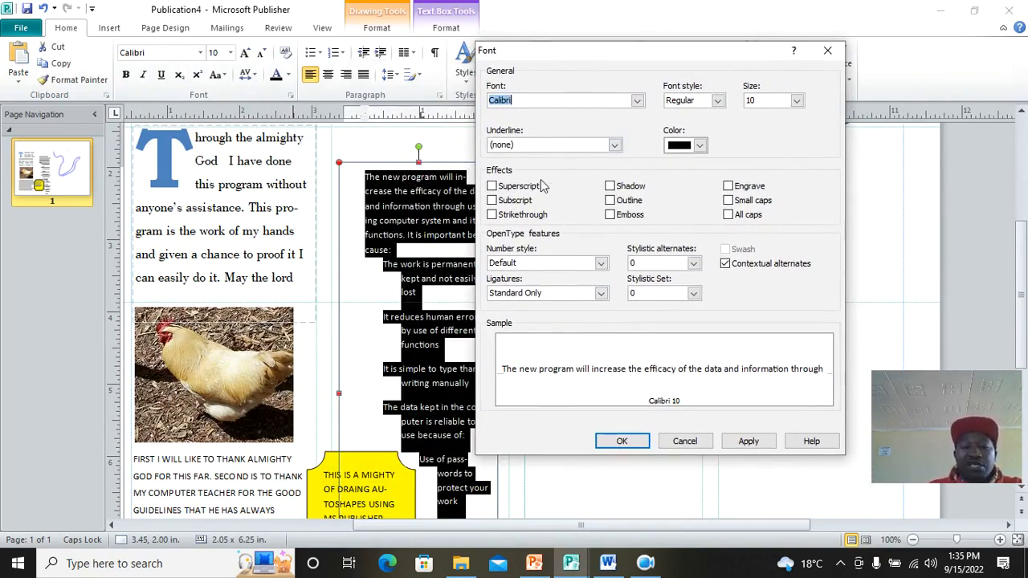
{"action": "left_click", "coordinate": [611, 215]}
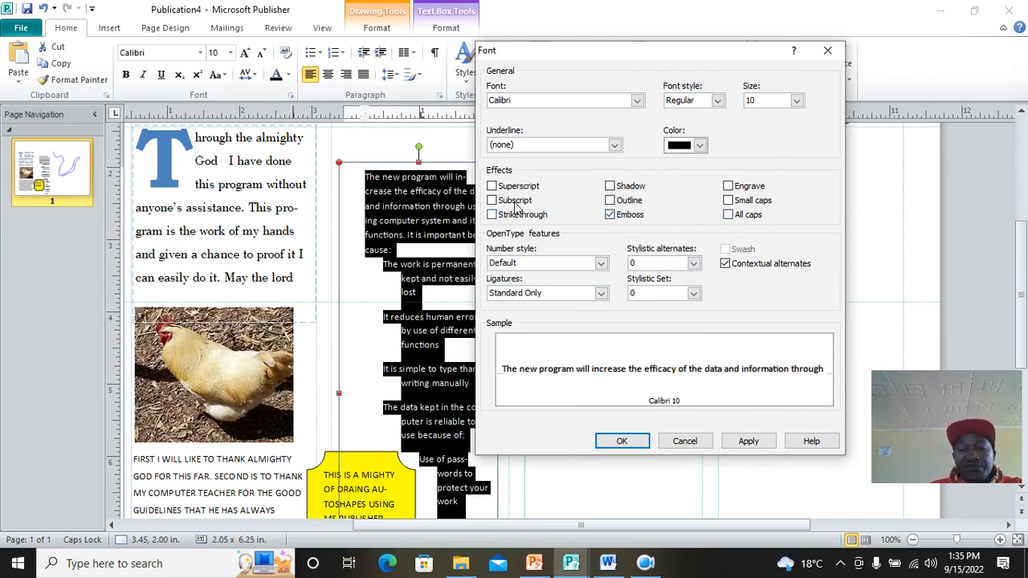
{"action": "left_click", "coordinate": [611, 201]}
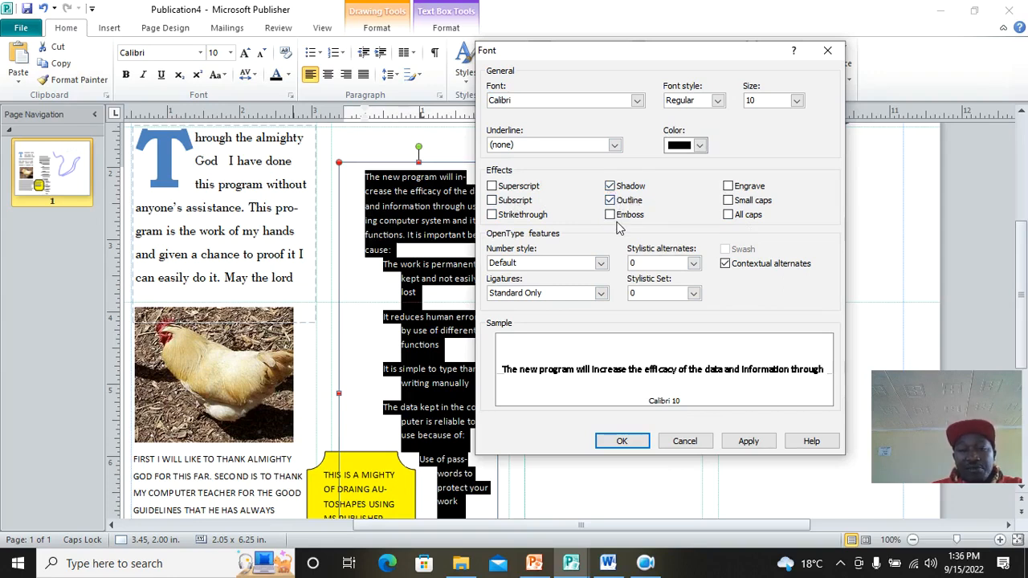
Step: Set the middle column's text font to Californian FB
{"action": "left_click", "coordinate": [636, 100]}
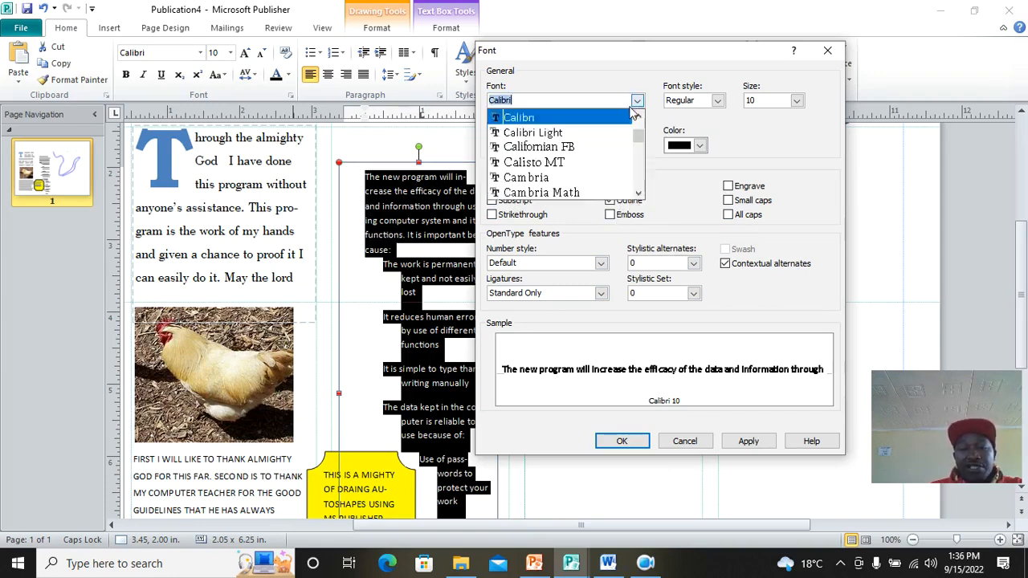
{"action": "left_click", "coordinate": [575, 148]}
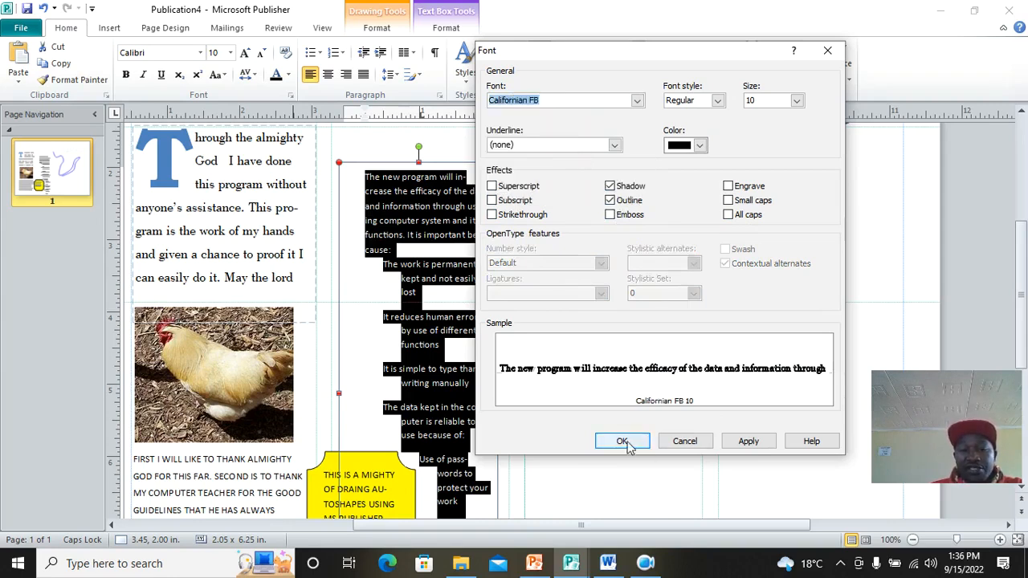
{"action": "left_click", "coordinate": [748, 441]}
{"action": "left_click", "coordinate": [622, 441]}
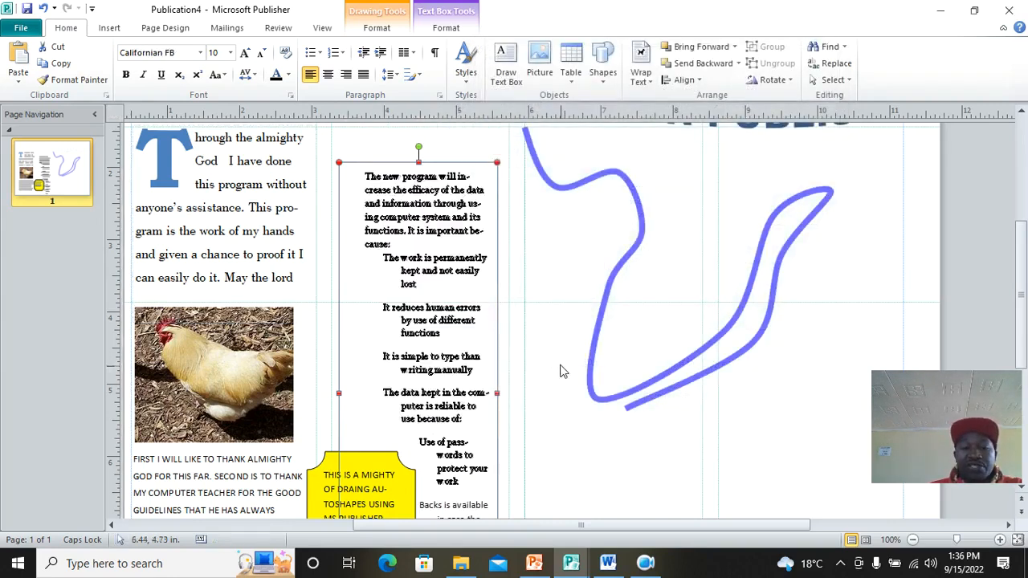
{"action": "left_click", "coordinate": [562, 371]}
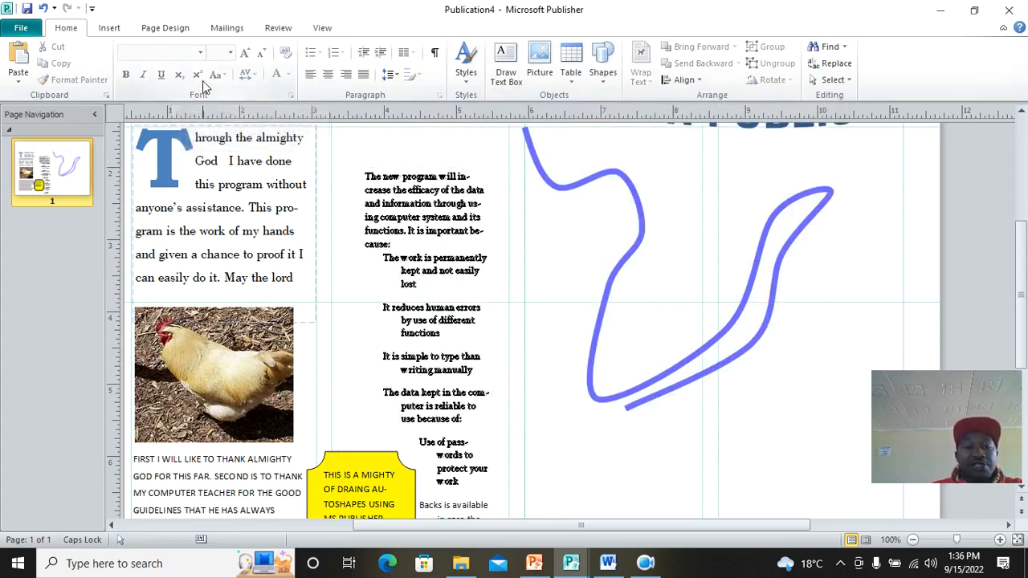
Step: Draw a new text box beneath the blue curve in the right column
{"action": "scroll", "coordinate": [540, 367], "scroll_direction": "down", "scroll_amount": 1}
{"action": "scroll", "coordinate": [523, 349], "scroll_direction": "up", "scroll_amount": 2}
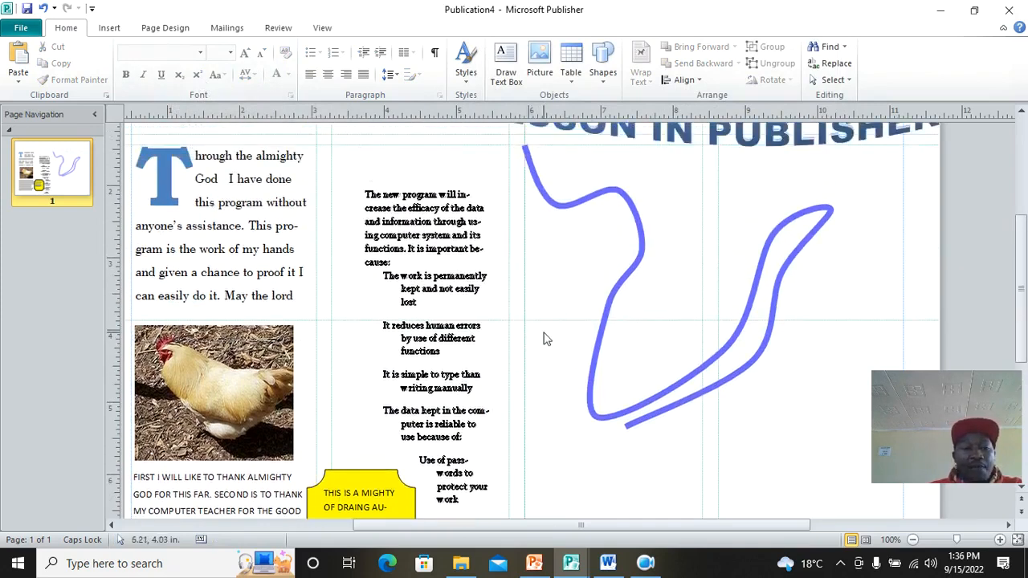
{"action": "left_click", "coordinate": [109, 28]}
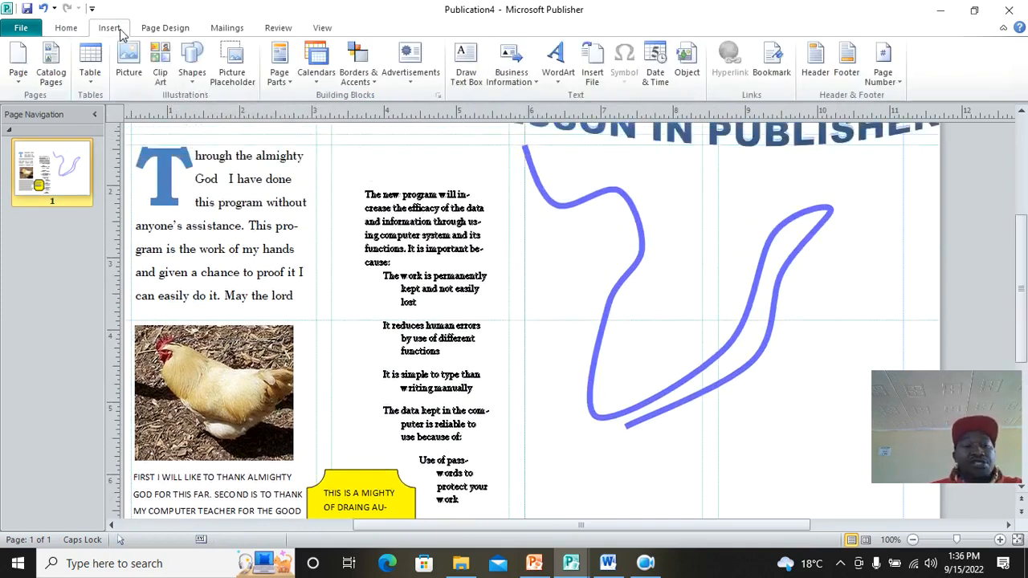
{"action": "left_click", "coordinate": [192, 77]}
{"action": "left_click", "coordinate": [202, 109]}
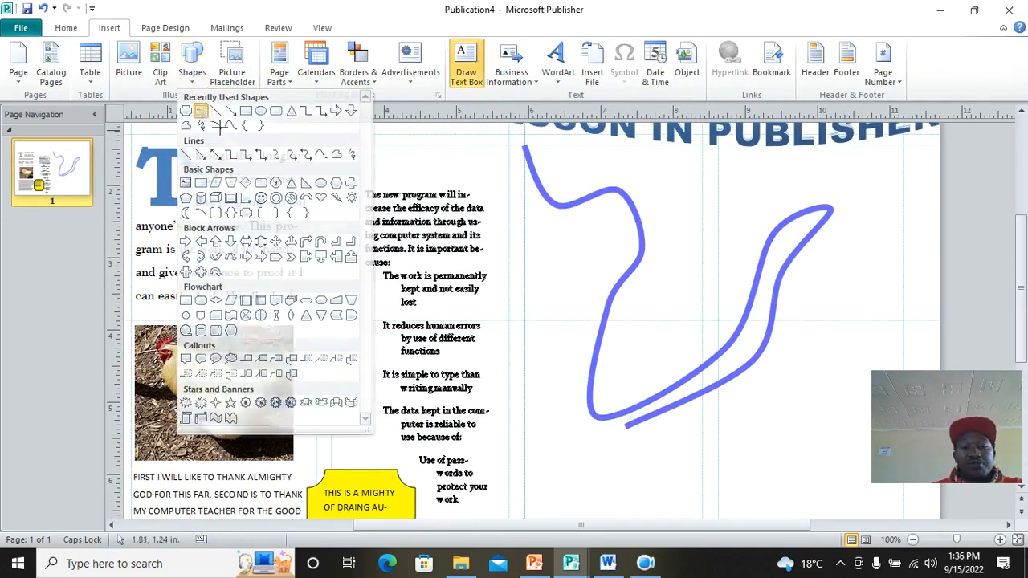
{"action": "scroll", "coordinate": [658, 317], "scroll_direction": "down", "scroll_amount": 5}
{"action": "mouse_move", "coordinate": [553, 255]}
{"action": "left_mouse_down"}
{"action": "mouse_move", "coordinate": [602, 333]}
{"action": "mouse_move", "coordinate": [830, 324]}
{"action": "mouse_move", "coordinate": [903, 349]}
{"action": "left_mouse_up"}
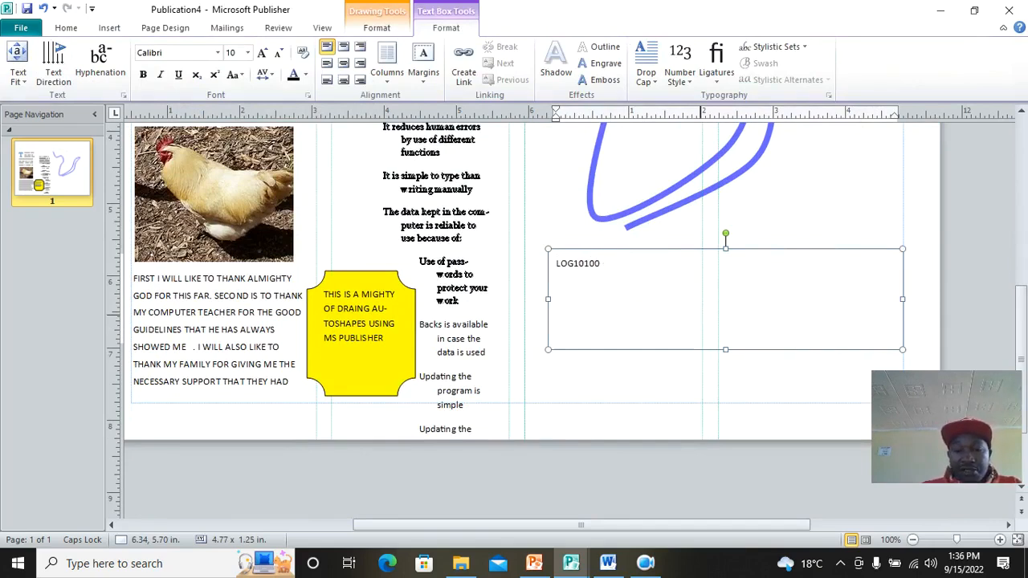
Step: Finish typing 'LOG10100 + LOG10100' and make both 10s subscripts
{"action": "type", "text": "LOG10100 +LOG 10 100"}
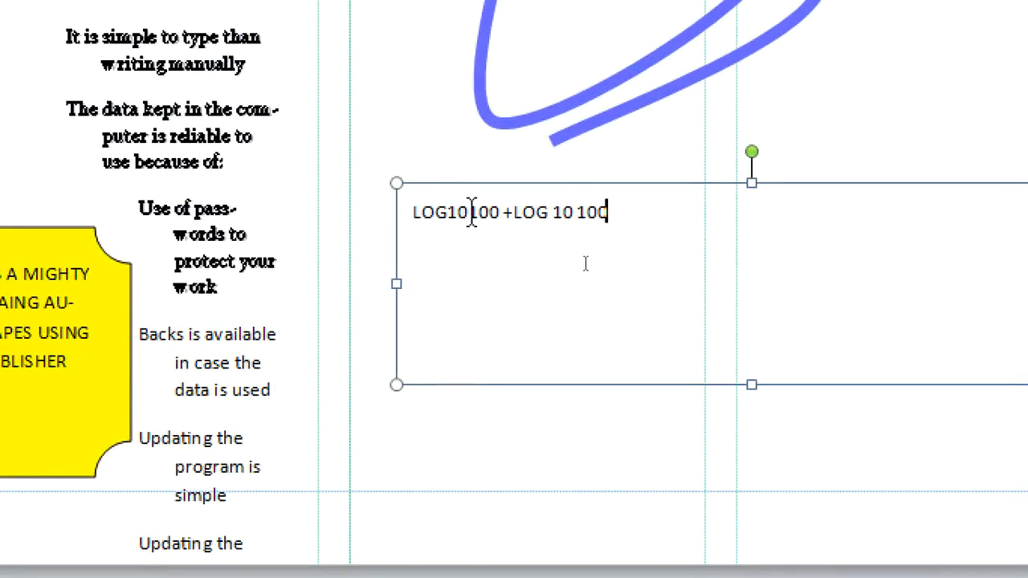
{"action": "left_click_drag", "start_coordinate": [462, 212], "coordinate": [446, 217]}
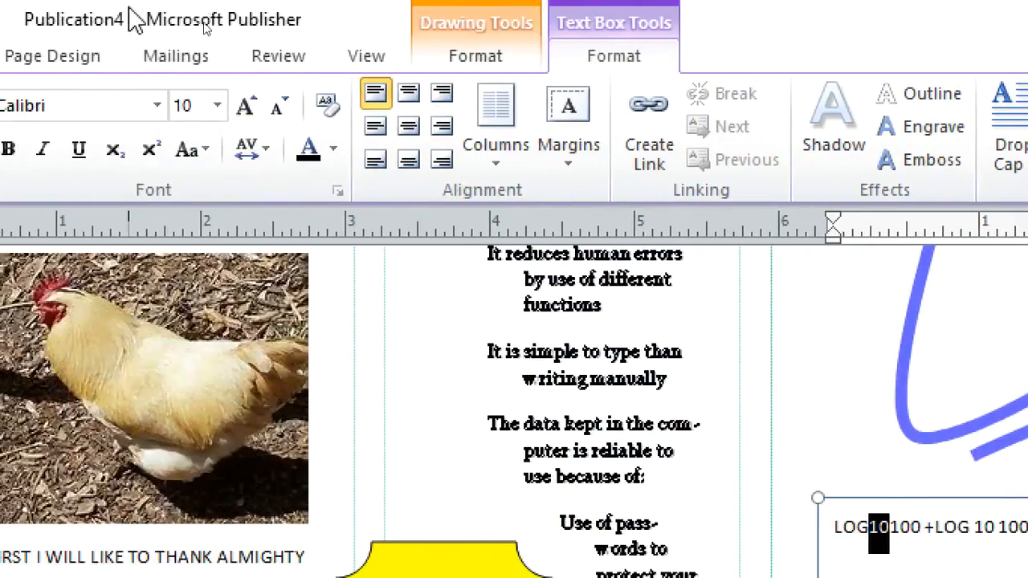
{"action": "left_click", "coordinate": [151, 149]}
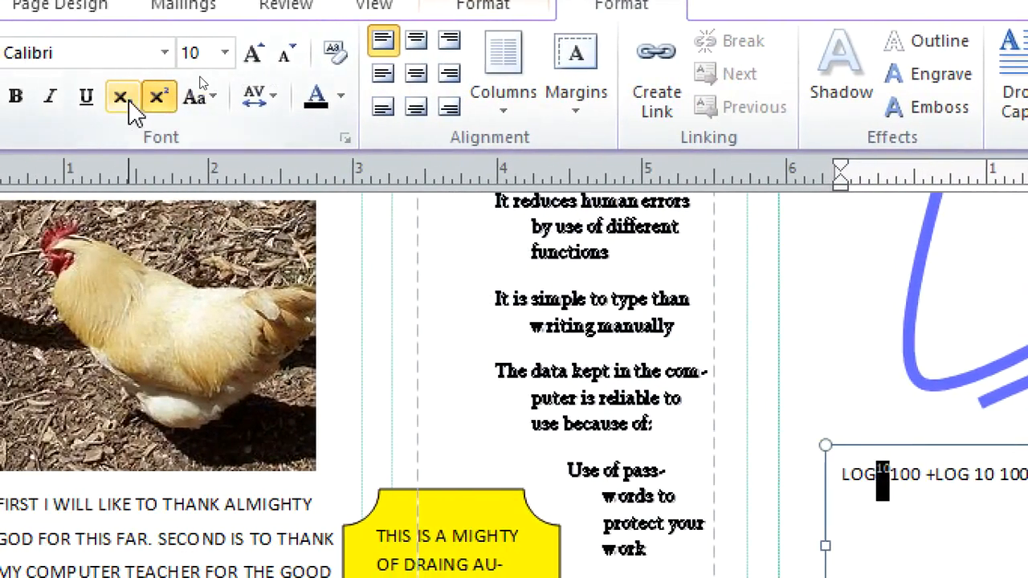
{"action": "left_click", "coordinate": [131, 103]}
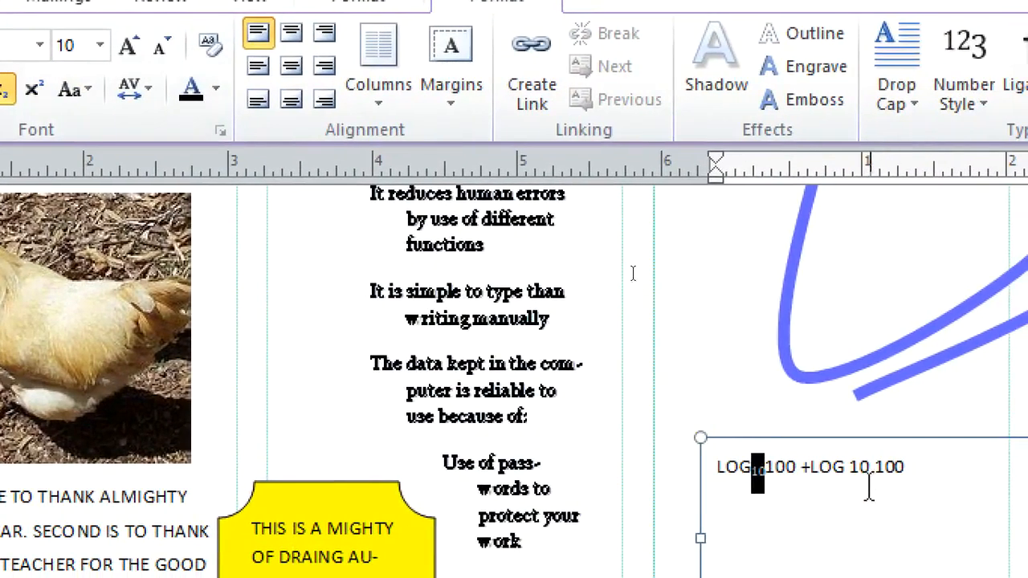
{"action": "left_click_drag", "start_coordinate": [996, 478], "coordinate": [974, 471]}
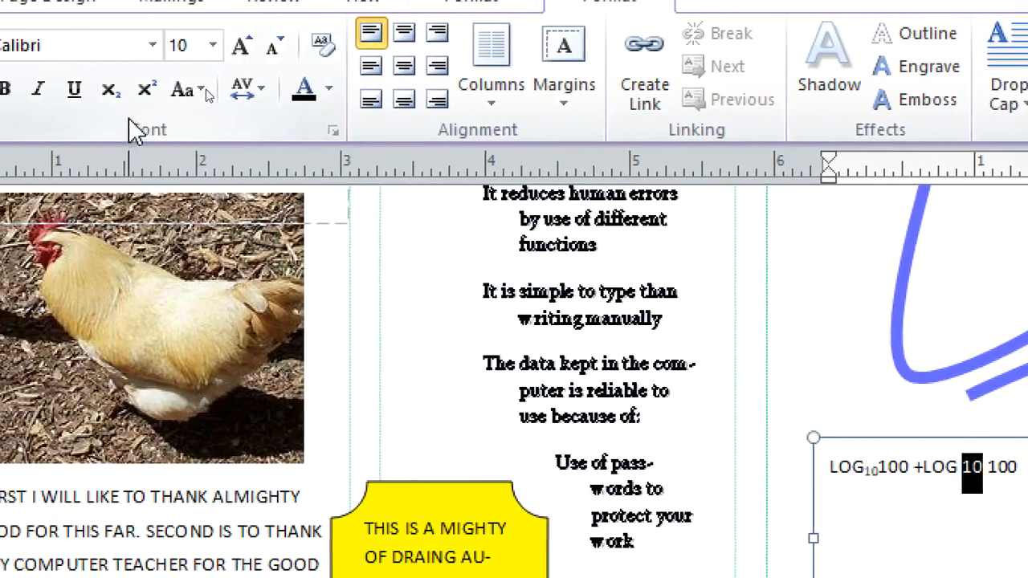
{"action": "left_click", "coordinate": [79, 90]}
Step: Enlarge the whole equation line to font size 20
{"action": "left_click_drag", "start_coordinate": [608, 315], "coordinate": [454, 304]}
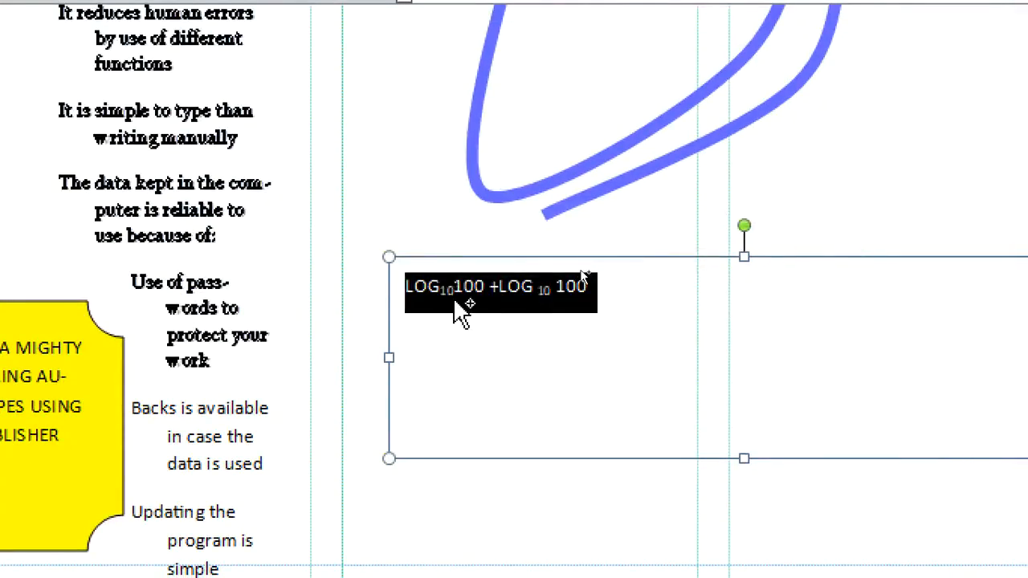
{"action": "right_click", "coordinate": [454, 304]}
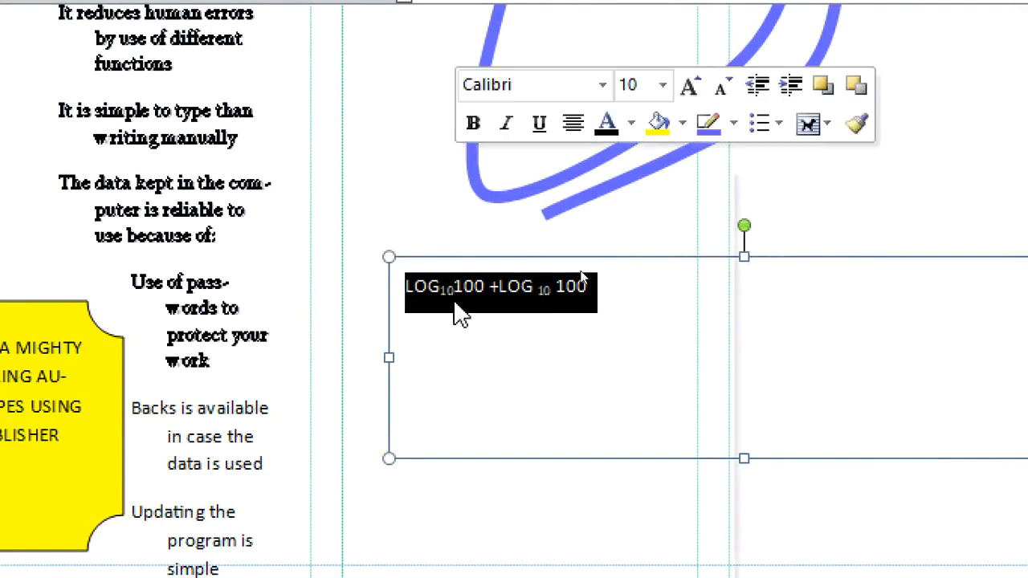
{"action": "left_click", "coordinate": [663, 85]}
{"action": "left_click", "coordinate": [648, 428]}
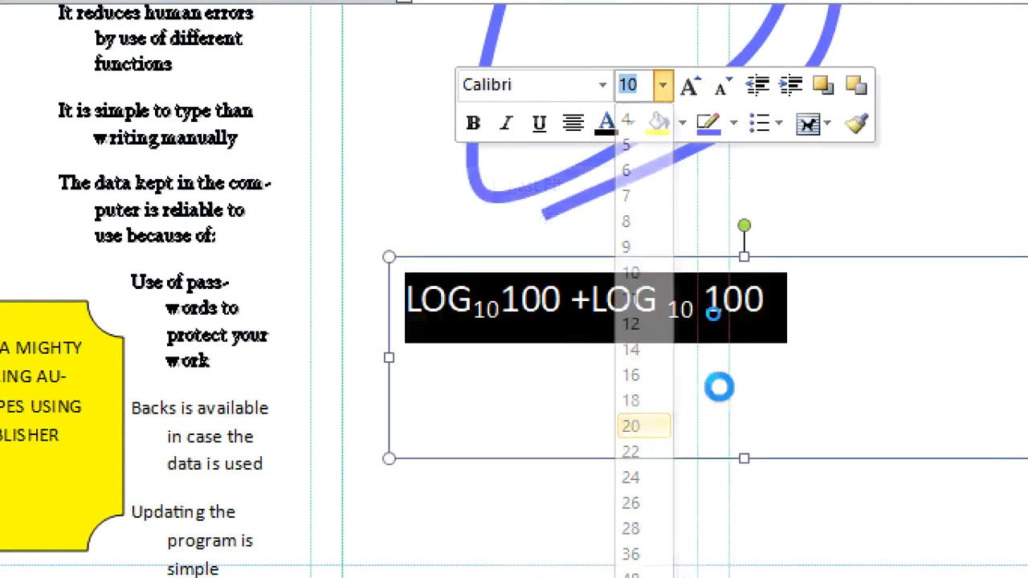
{"action": "left_click", "coordinate": [532, 394]}
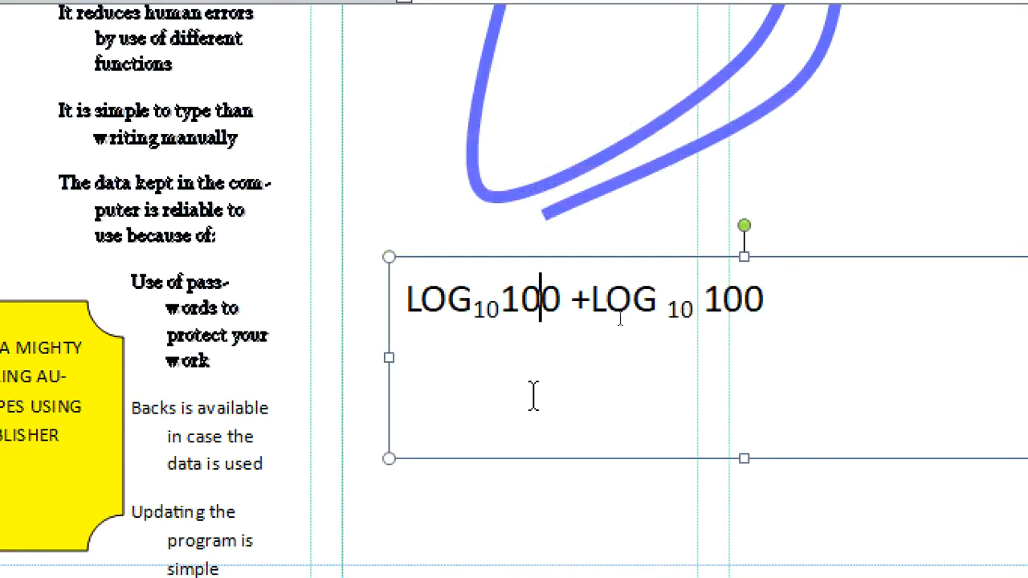
Step: Add a new line 'H30+' below the equation, with the 3 subscripted and the + superscripted
{"action": "left_click", "coordinate": [844, 305]}
{"action": "key", "text": "Return"}
{"action": "type", "text": "H30+"}
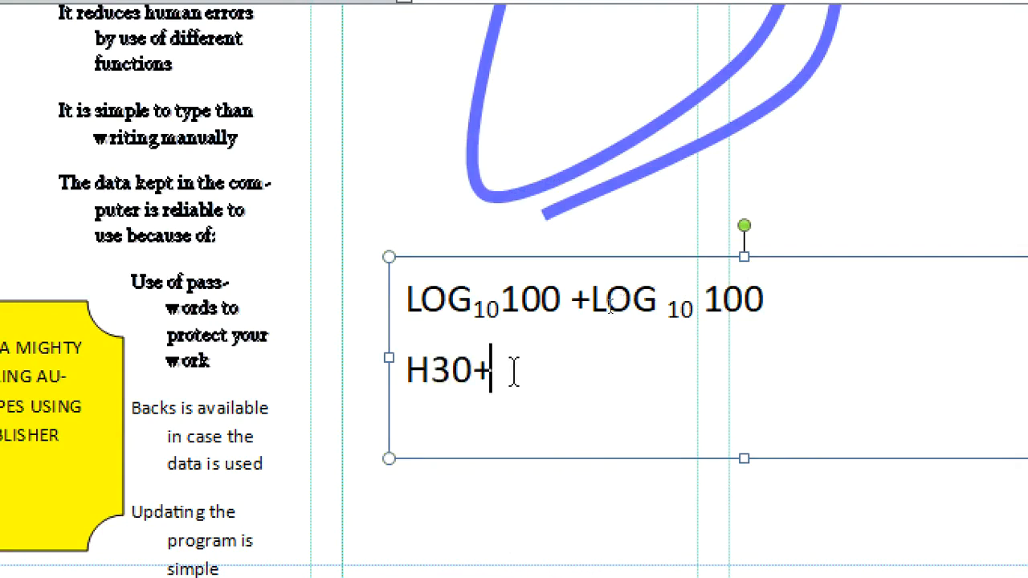
{"action": "left_click_drag", "start_coordinate": [512, 372], "coordinate": [470, 379]}
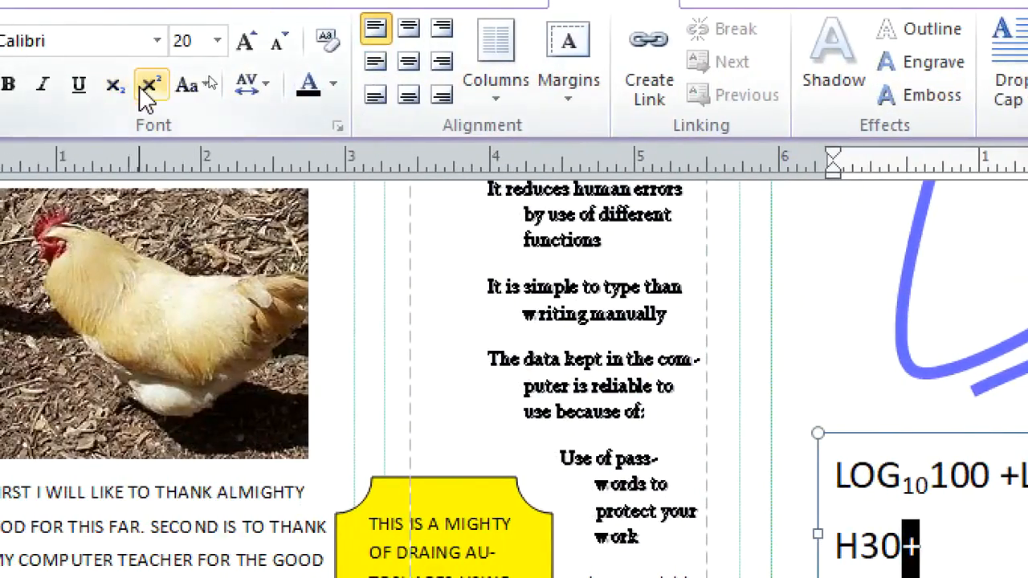
{"action": "left_click", "coordinate": [148, 85]}
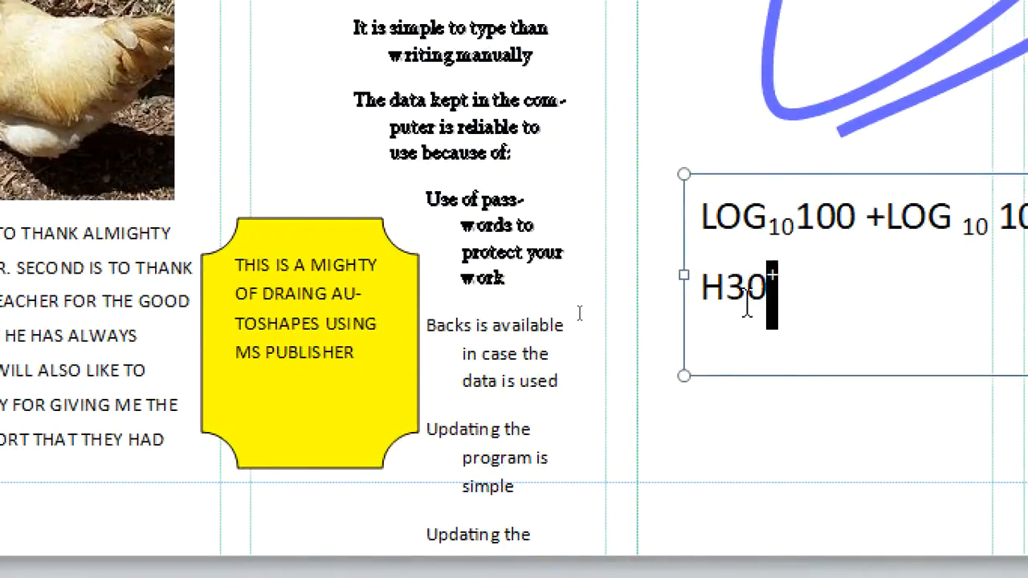
{"action": "left_click_drag", "start_coordinate": [745, 308], "coordinate": [722, 307]}
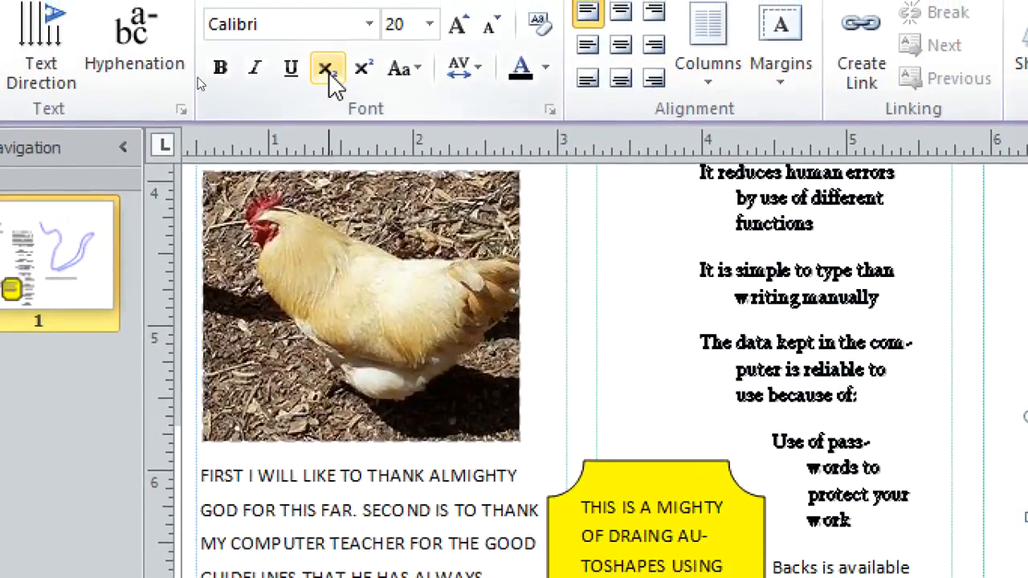
{"action": "left_click", "coordinate": [325, 56]}
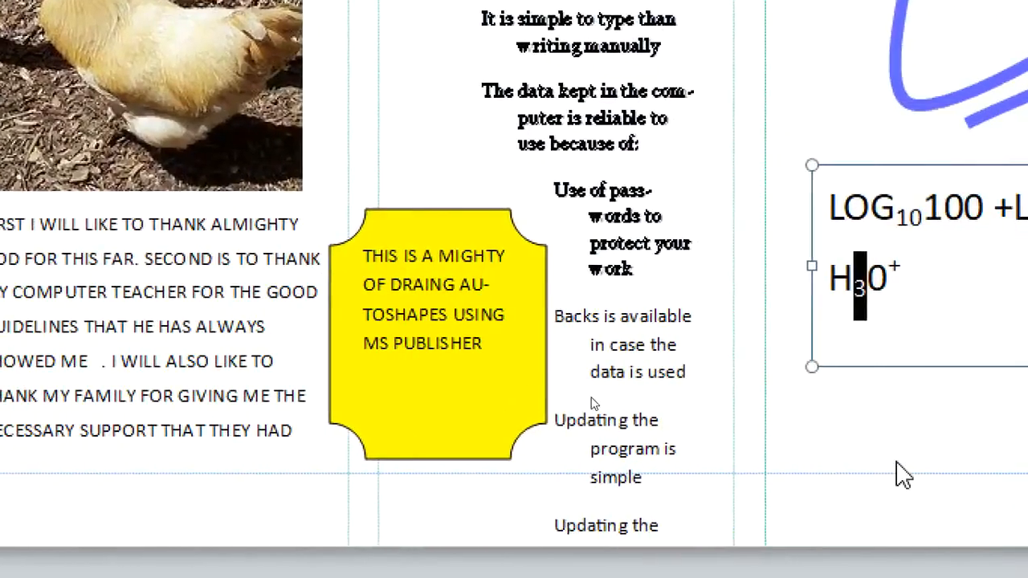
{"action": "left_click", "coordinate": [908, 415]}
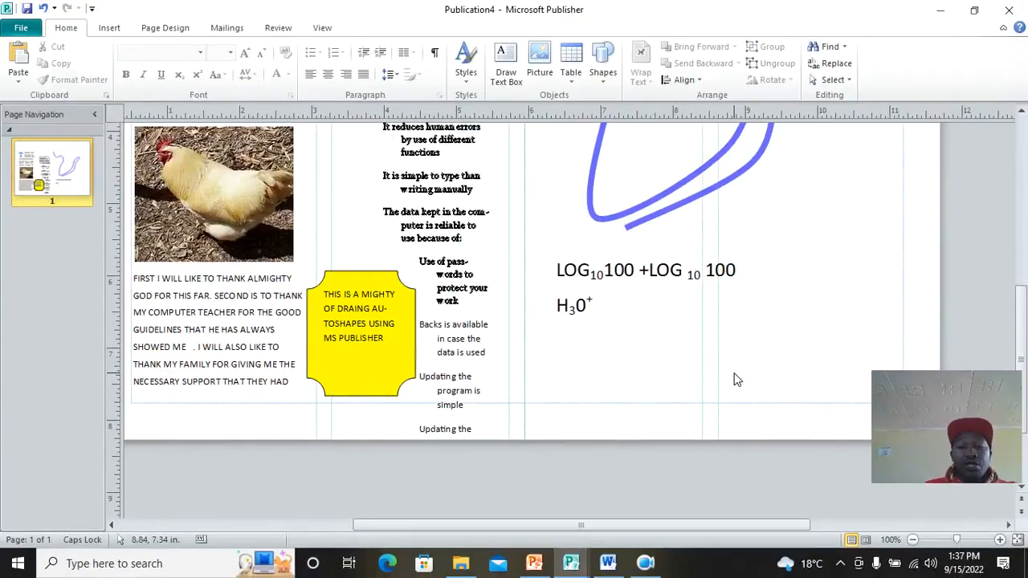
Step: Format page numbers as Roman numerals I, II, III, restarting at 1
{"action": "scroll", "coordinate": [565, 243], "scroll_direction": "up", "scroll_amount": 2}
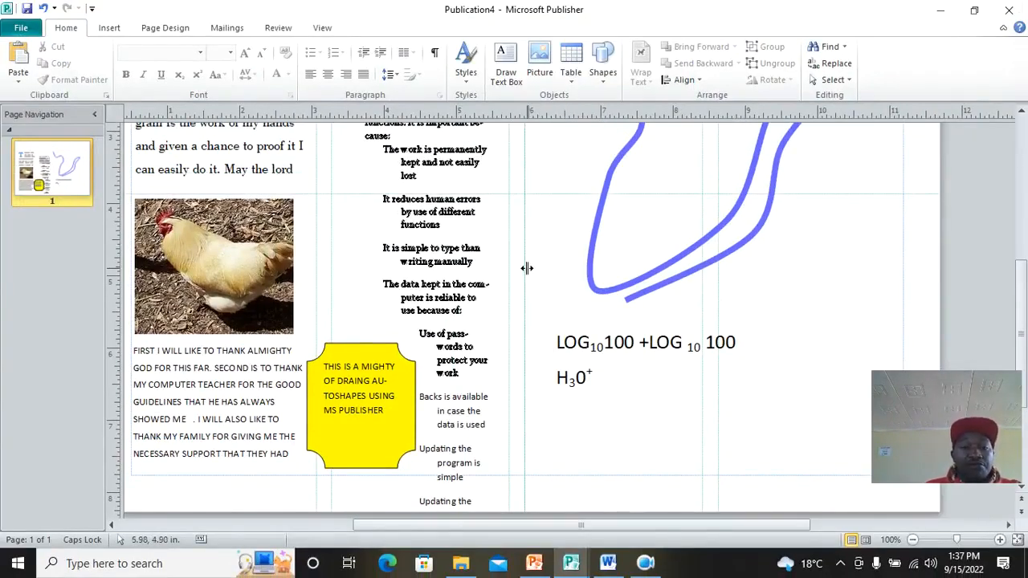
{"action": "left_click", "coordinate": [109, 27]}
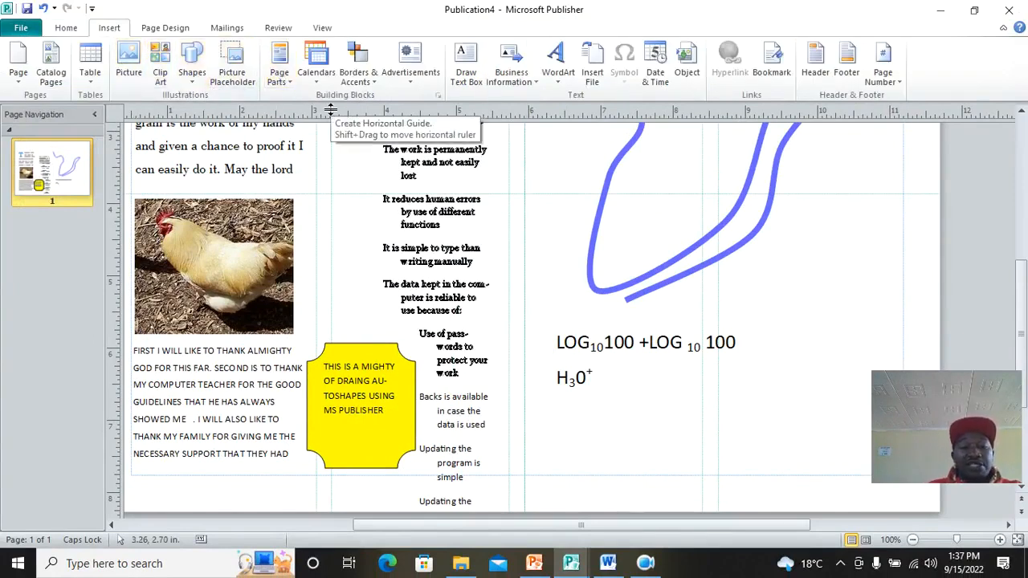
{"action": "scroll", "coordinate": [372, 281], "scroll_direction": "up", "scroll_amount": 4}
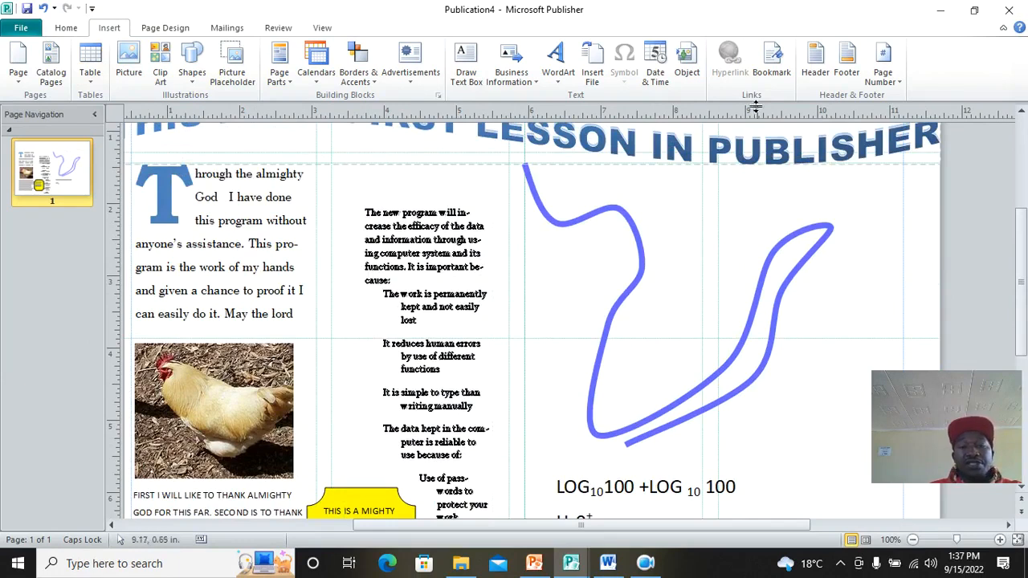
{"action": "left_click", "coordinate": [895, 82]}
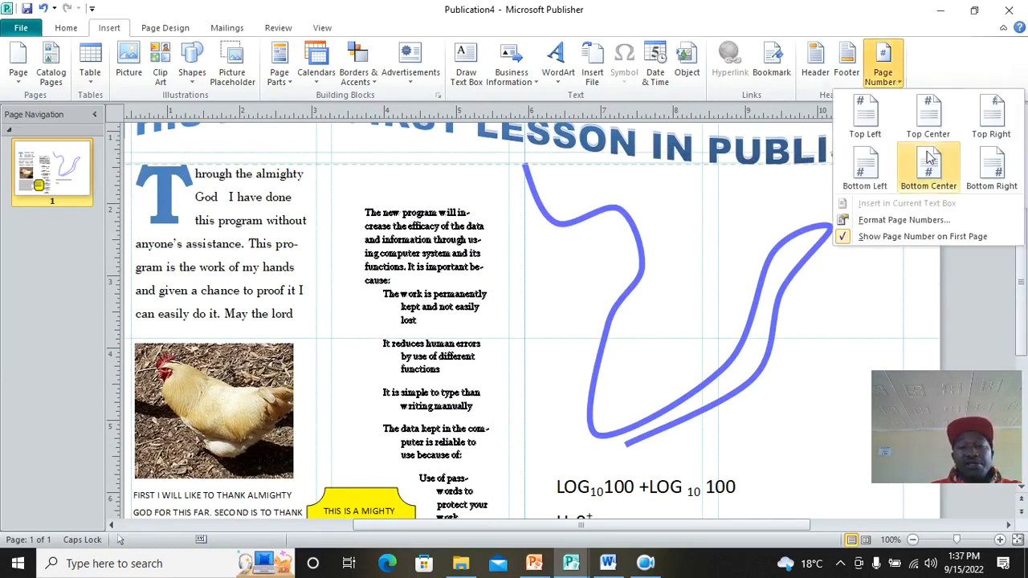
{"action": "left_click", "coordinate": [916, 220]}
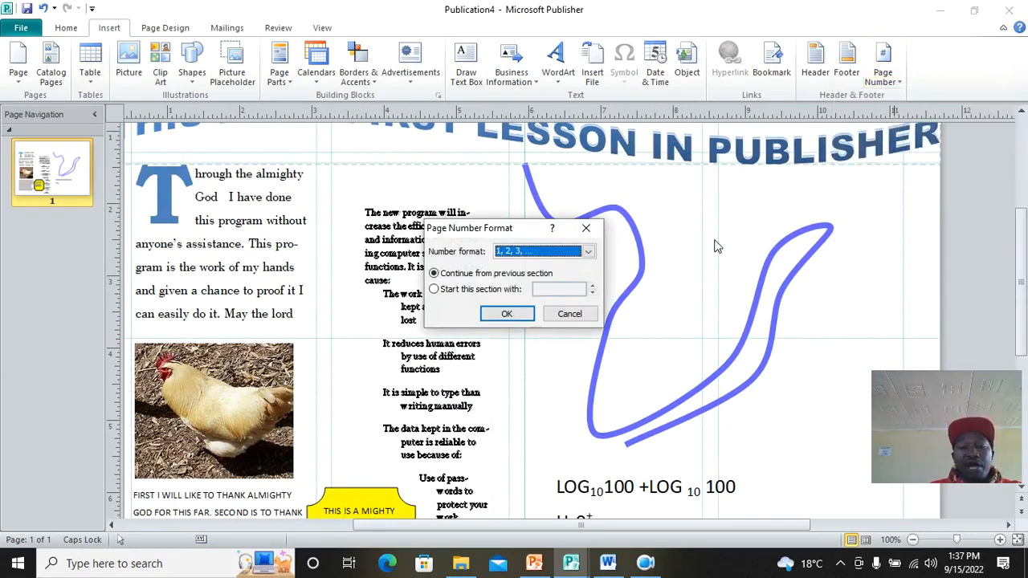
{"action": "left_click", "coordinate": [594, 259]}
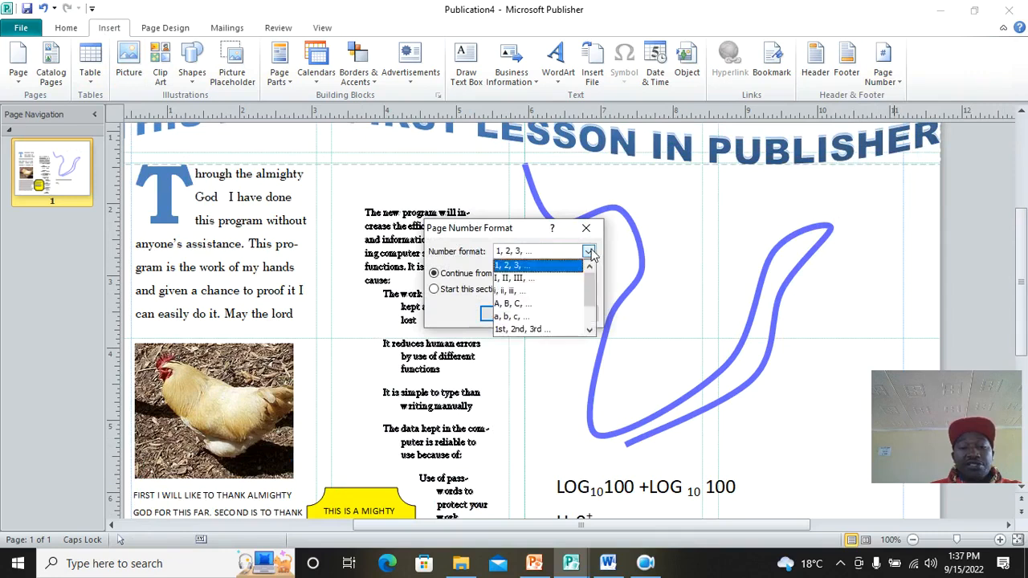
{"action": "left_click", "coordinate": [549, 283]}
{"action": "left_click", "coordinate": [463, 293]}
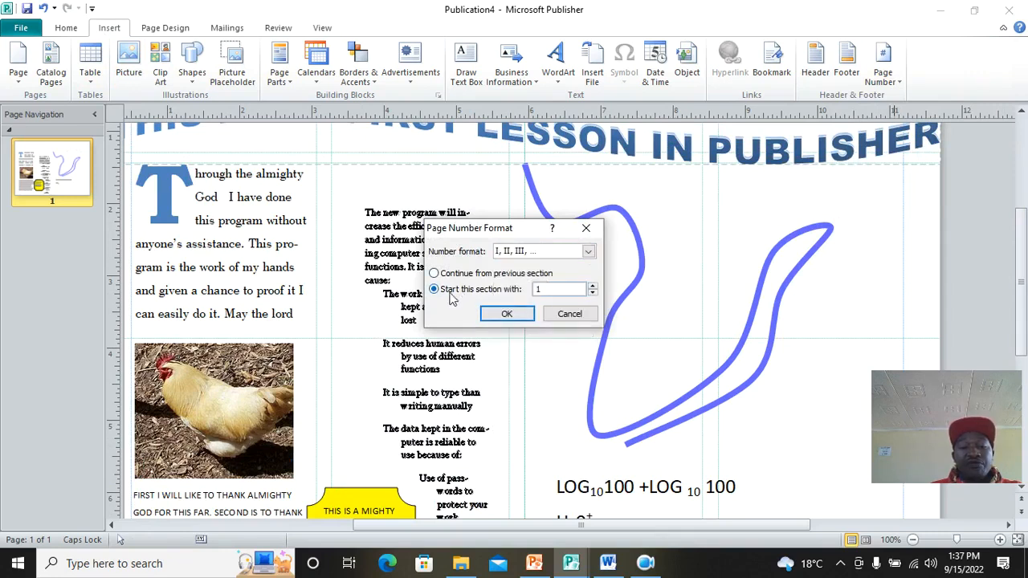
{"action": "left_click", "coordinate": [506, 314]}
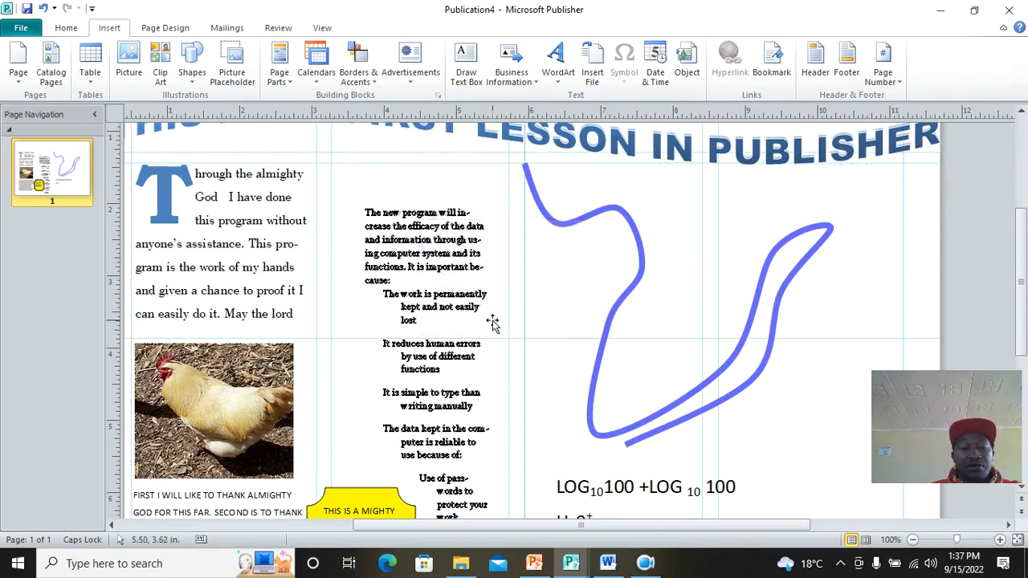
{"action": "scroll", "coordinate": [318, 401], "scroll_direction": "down", "scroll_amount": 2}
{"action": "scroll", "coordinate": [318, 402], "scroll_direction": "down", "scroll_amount": 2}
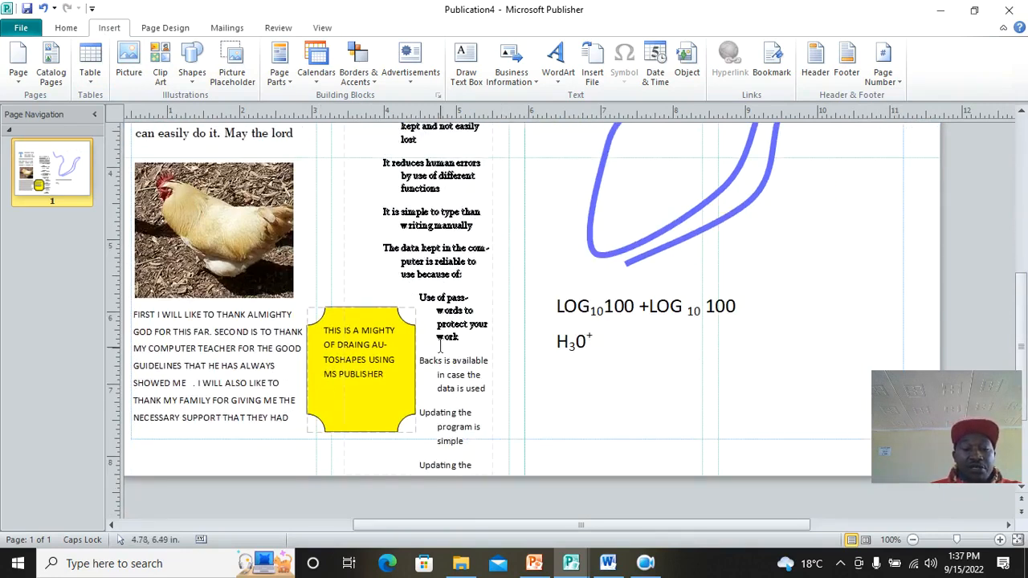
Step: Insert one blank page after page 1
{"action": "scroll", "coordinate": [440, 347], "scroll_direction": "up", "scroll_amount": 4}
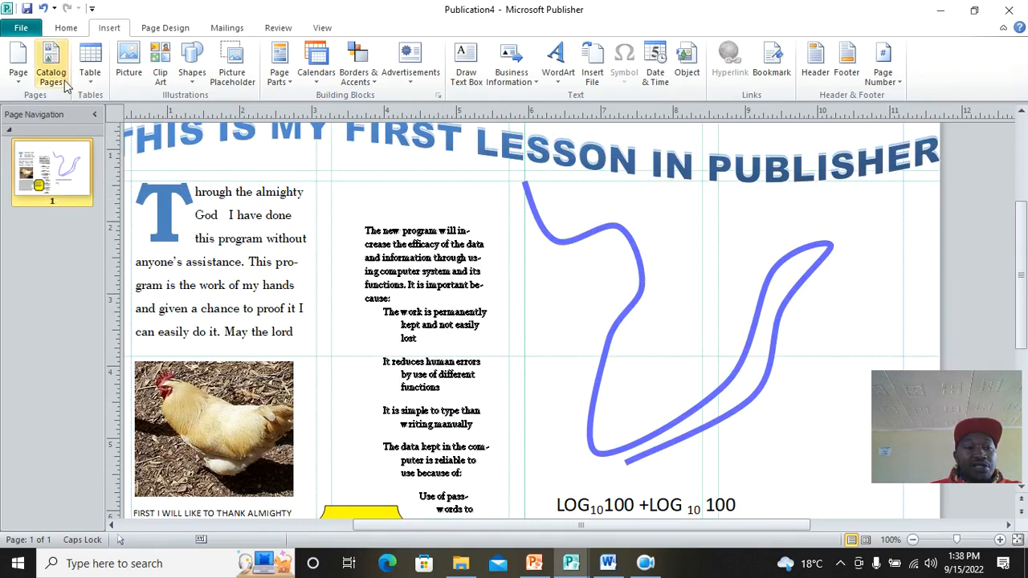
{"action": "left_click", "coordinate": [17, 77]}
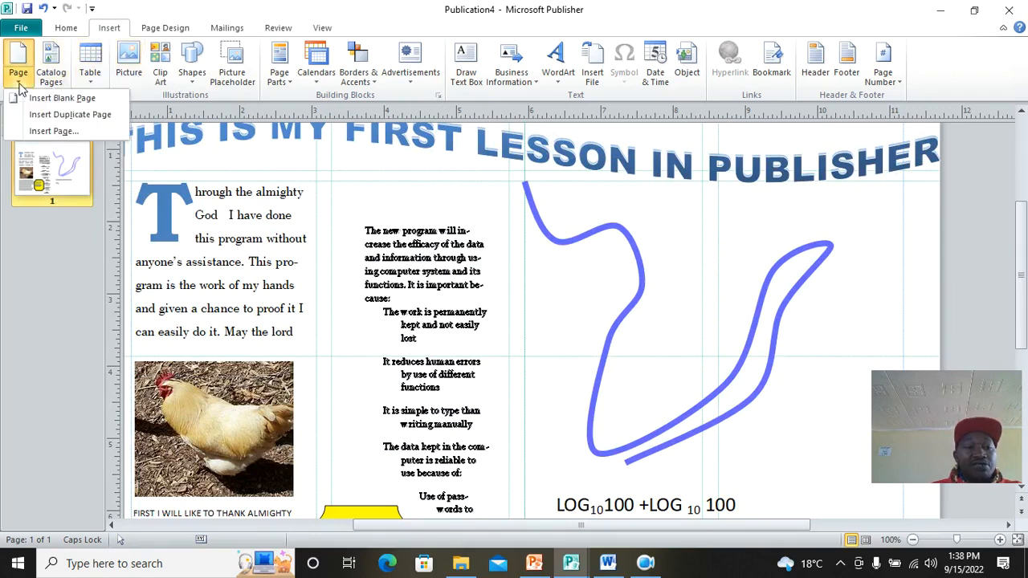
{"action": "left_click", "coordinate": [63, 98]}
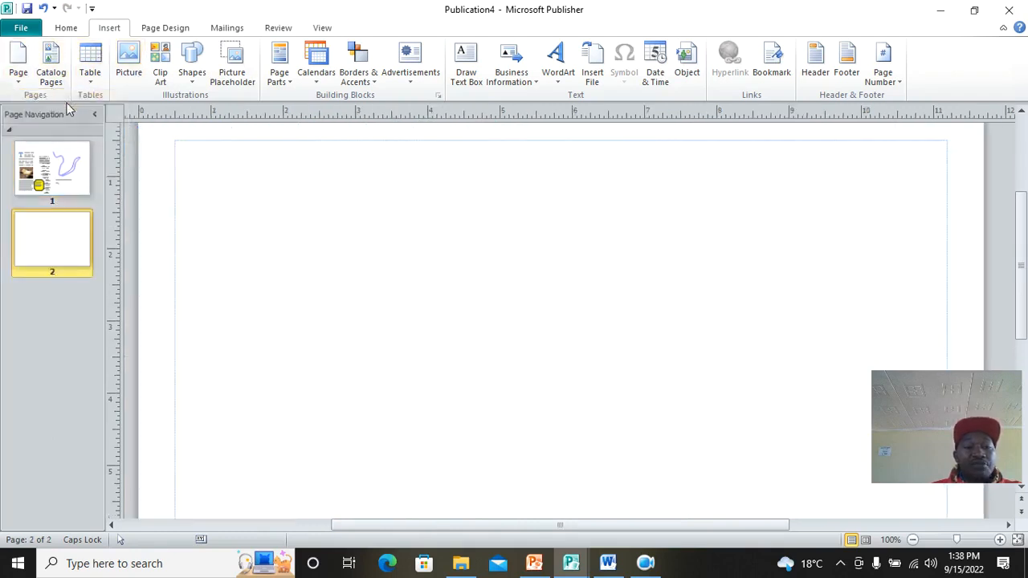
Step: Insert 10 more blank pages after page 2, then return to page 1
{"action": "left_click", "coordinate": [18, 75]}
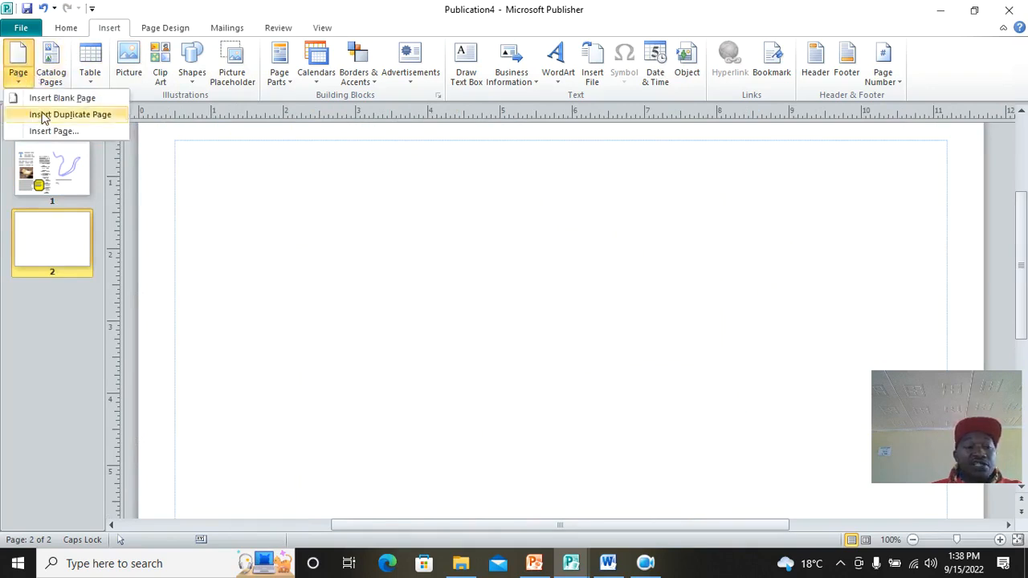
{"action": "left_click", "coordinate": [55, 131]}
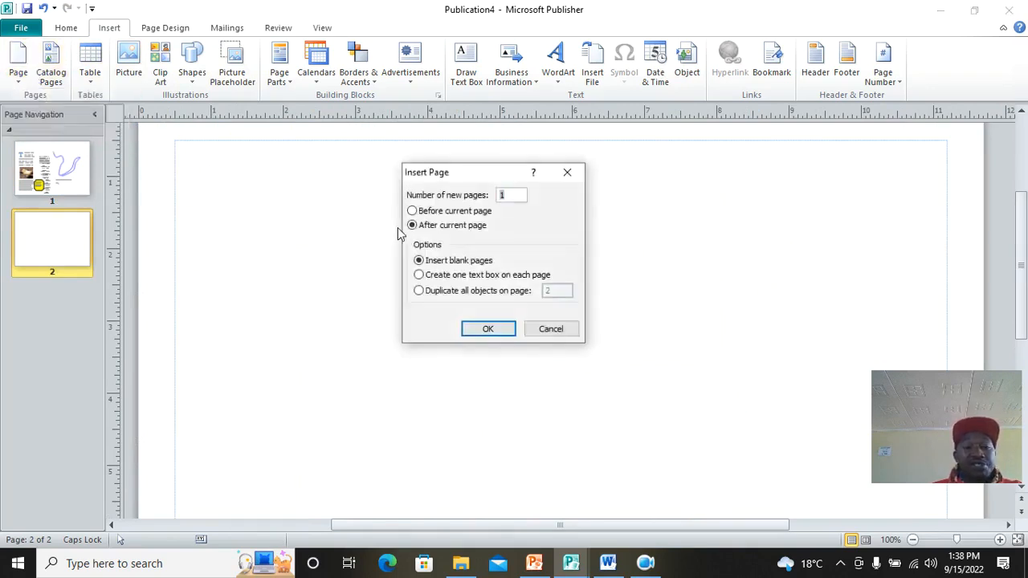
{"action": "left_click", "coordinate": [488, 328]}
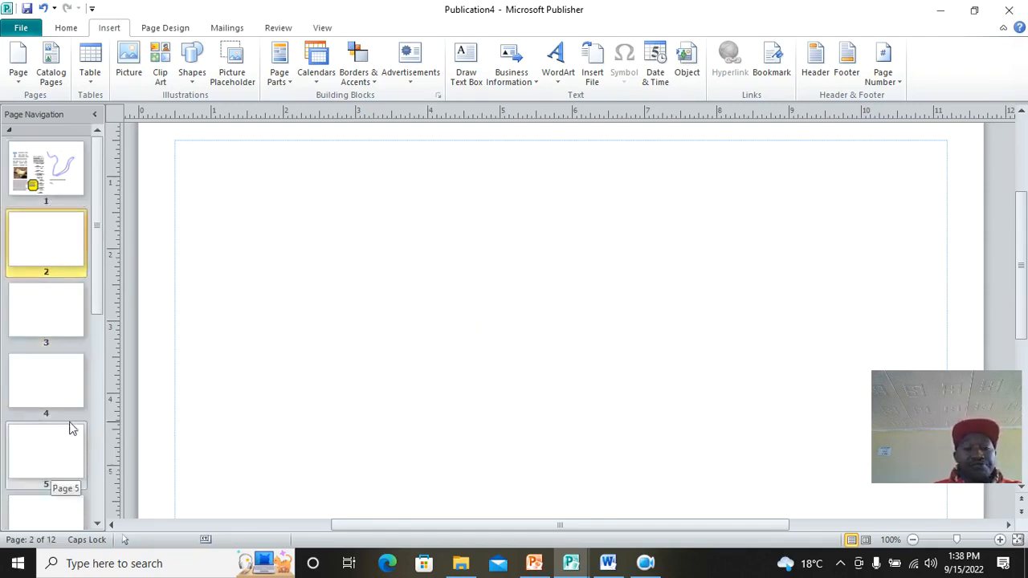
{"action": "scroll", "coordinate": [358, 301], "scroll_direction": "down", "scroll_amount": 5}
{"action": "scroll", "coordinate": [360, 298], "scroll_direction": "up", "scroll_amount": 5}
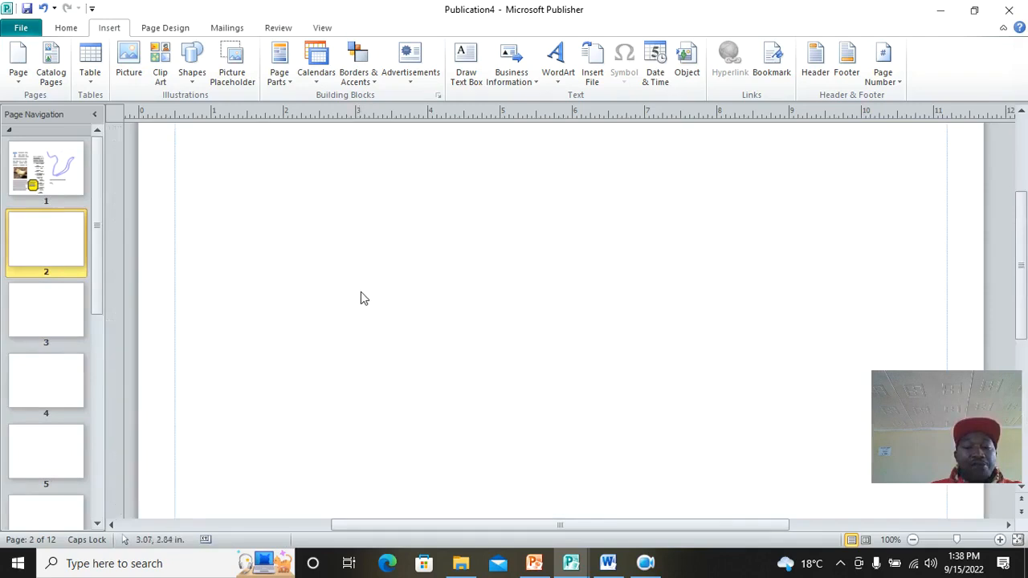
{"action": "left_click", "coordinate": [72, 183]}
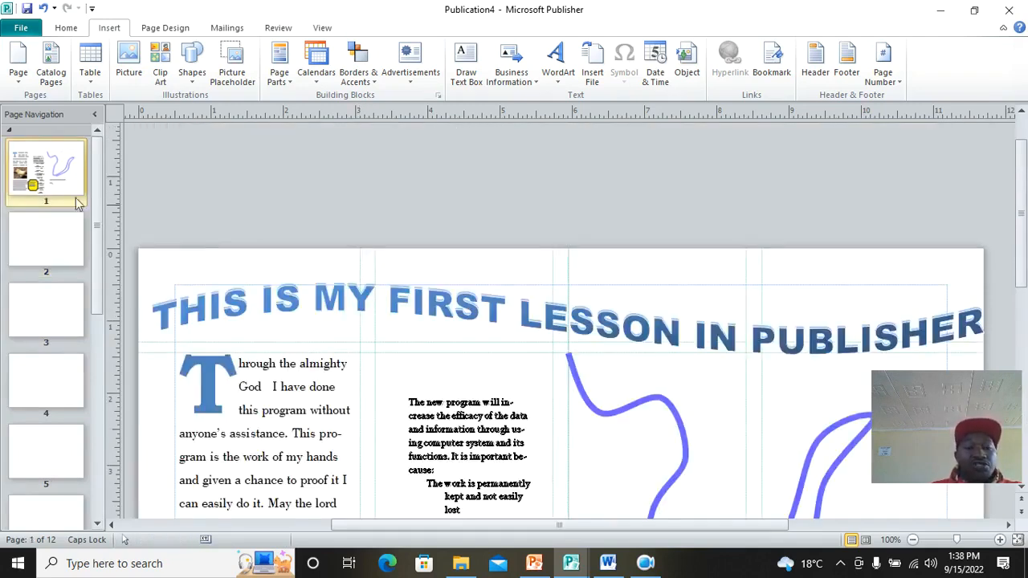
Step: Delete the arched 'THIS IS MY FIRST LESSON IN PUBLISHER' WordArt from page 1
{"action": "left_click", "coordinate": [390, 309]}
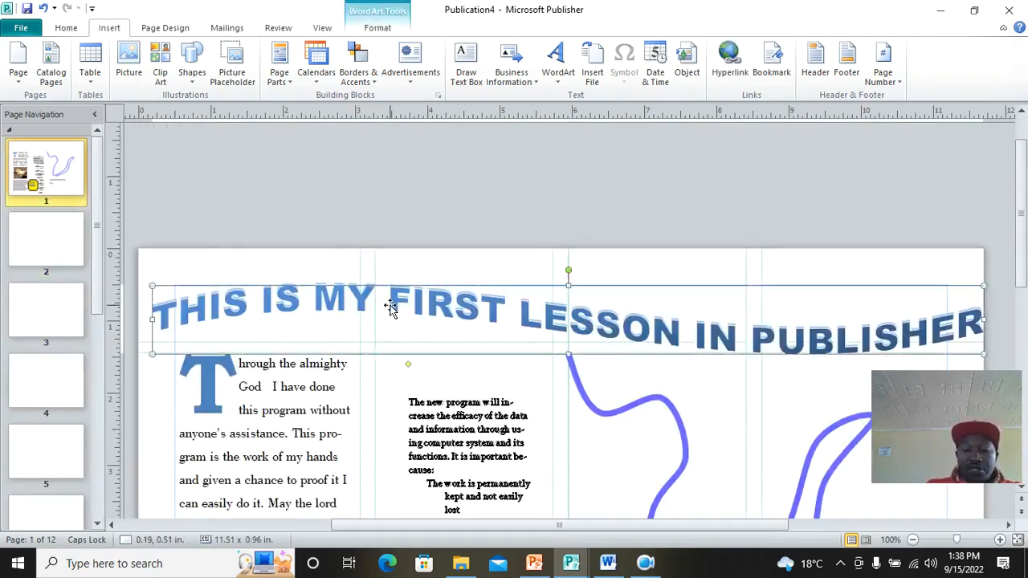
{"action": "key", "text": "Delete"}
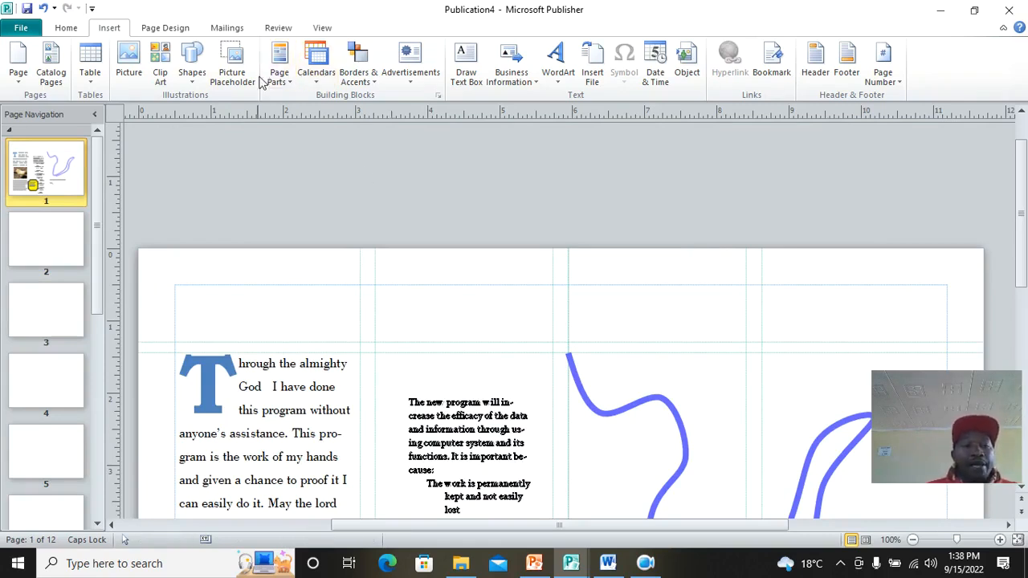
{"action": "left_click", "coordinate": [322, 28]}
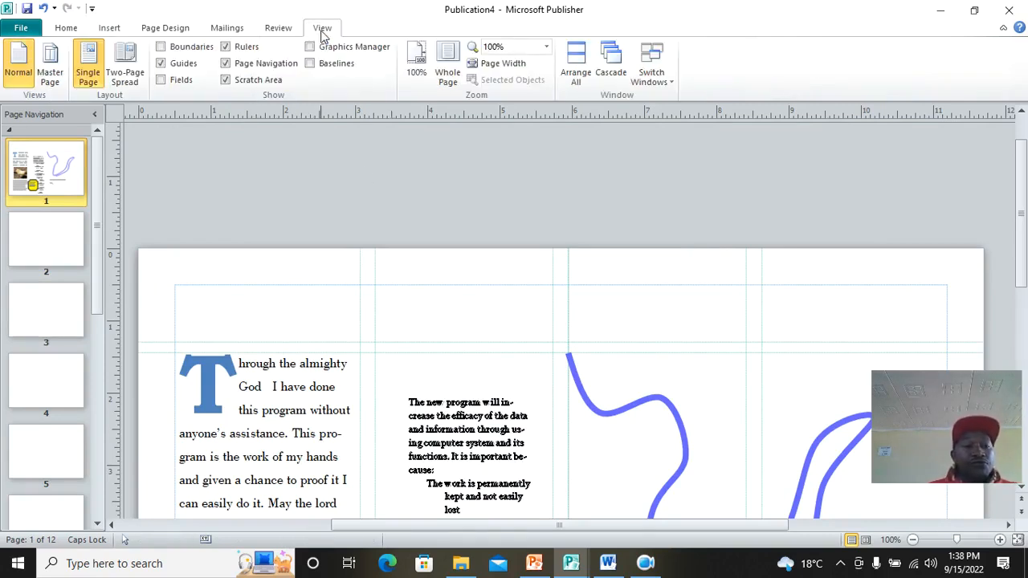
{"action": "left_click", "coordinate": [49, 64]}
Step: Open master page A and bring up the WordArt style gallery
{"action": "scroll", "coordinate": [392, 279], "scroll_direction": "down", "scroll_amount": 2}
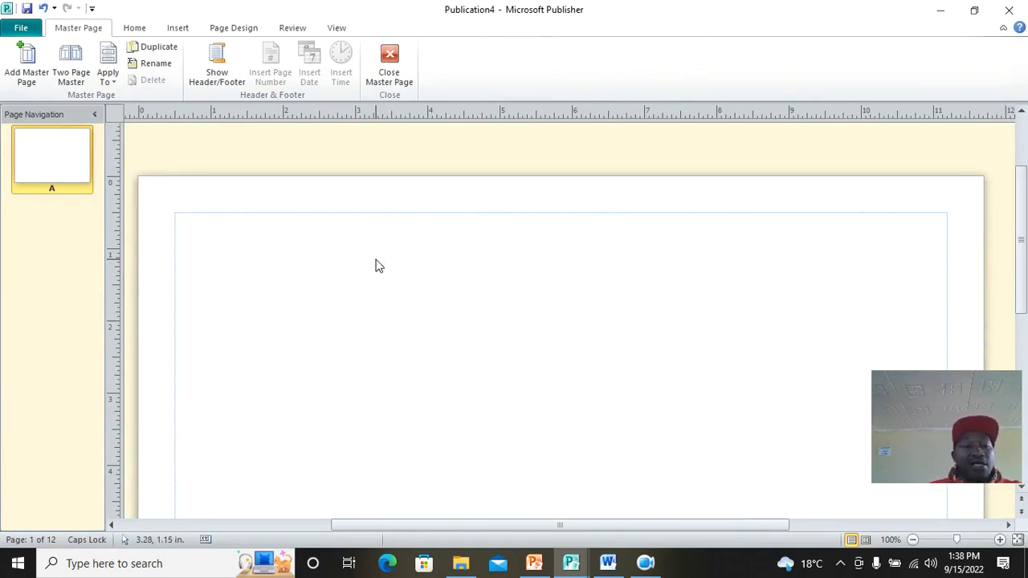
{"action": "left_click", "coordinate": [179, 28]}
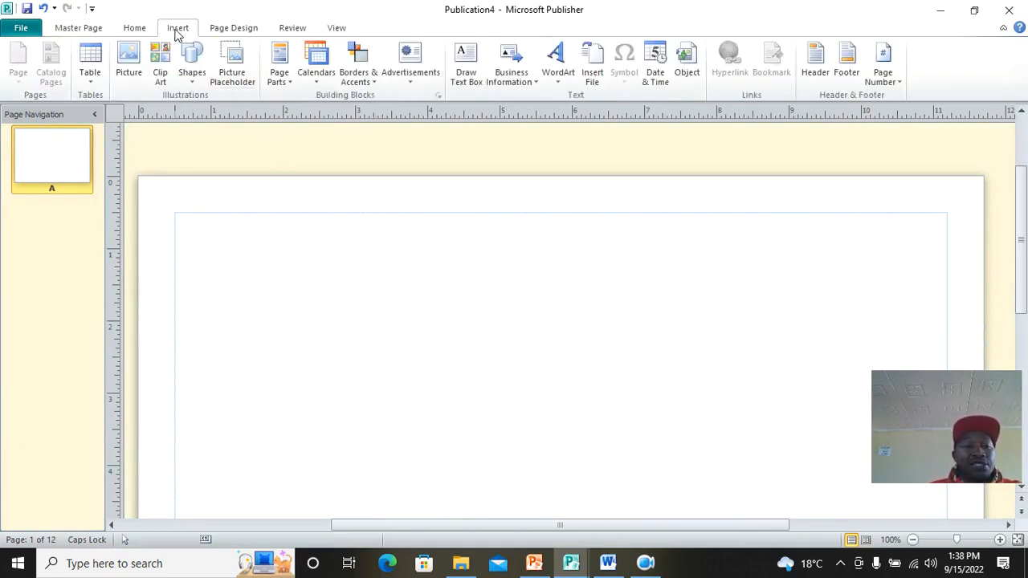
{"action": "left_click", "coordinate": [558, 68]}
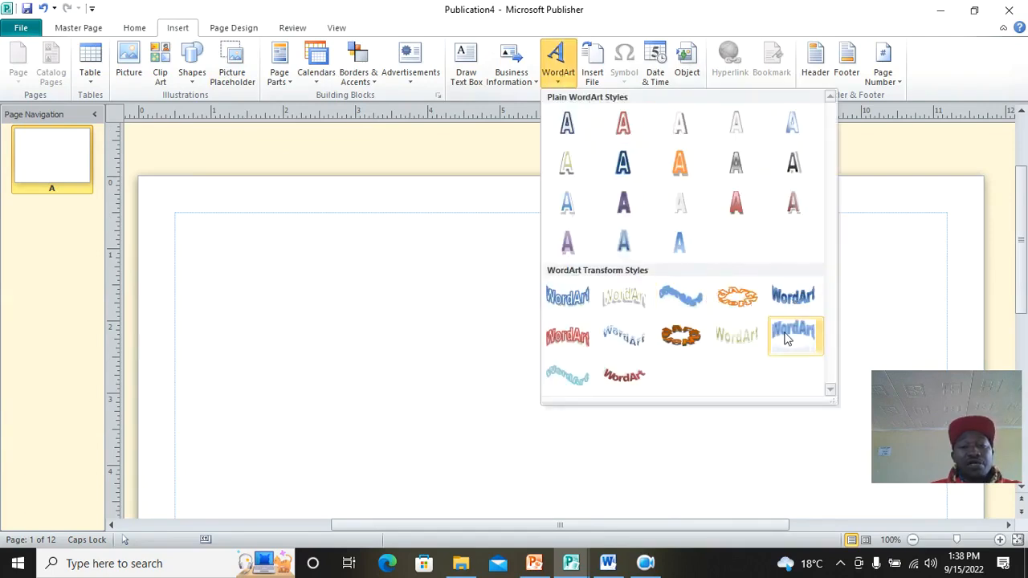
Step: Create a curved WordArt reading 'This is a publication for demonstration' in Arial Rounded MT Bold
{"action": "left_click", "coordinate": [623, 336]}
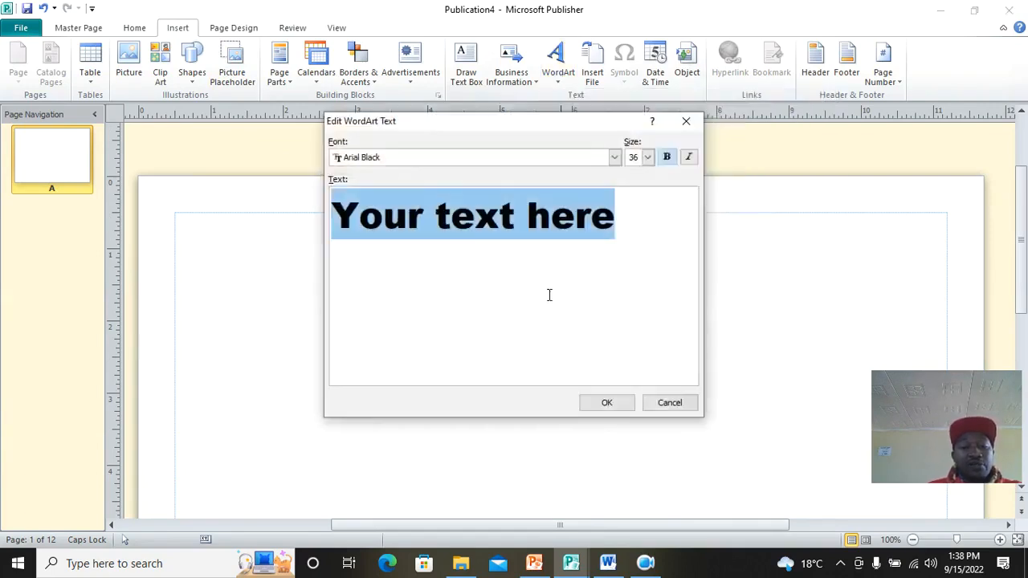
{"action": "type", "text": "TH"}
{"action": "key", "text": "BackSpace"}
{"action": "key", "text": "Caps_Lock"}
{"action": "type", "text": "e"}
{"action": "key", "text": "BackSpace"}
{"action": "key", "text": "BackSpace"}
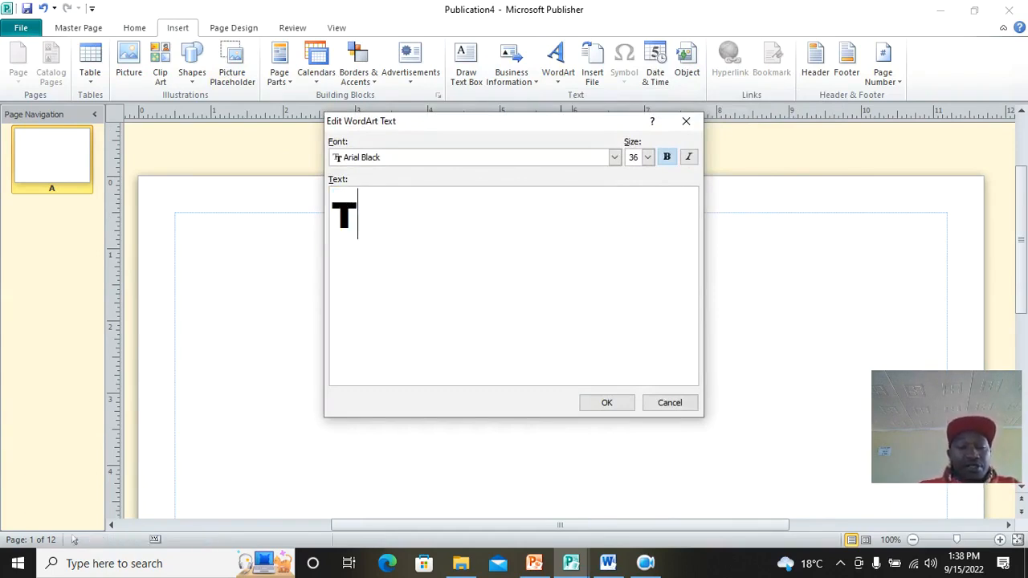
{"action": "type", "text": "his"}
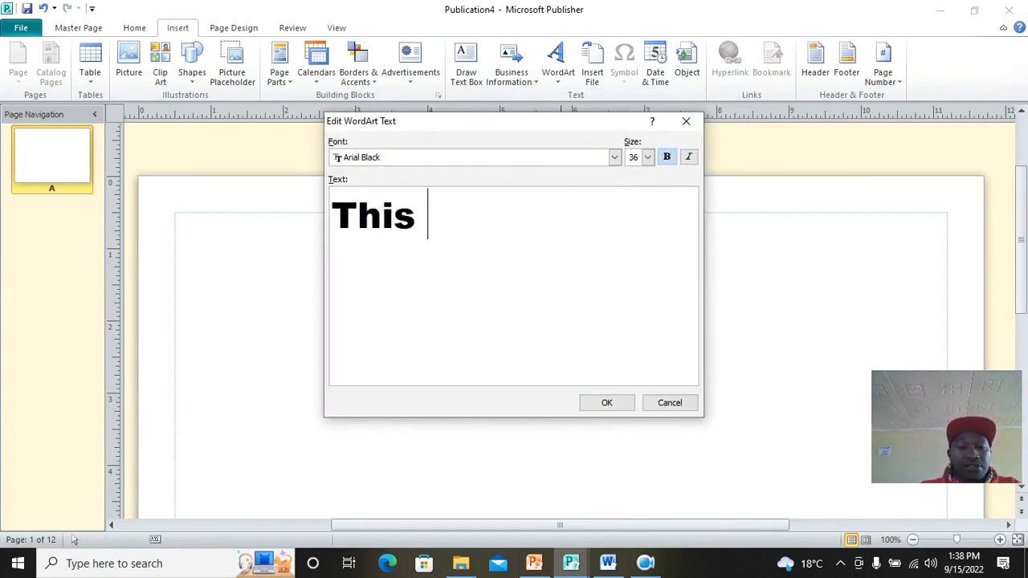
{"action": "type", "text": " is a public"}
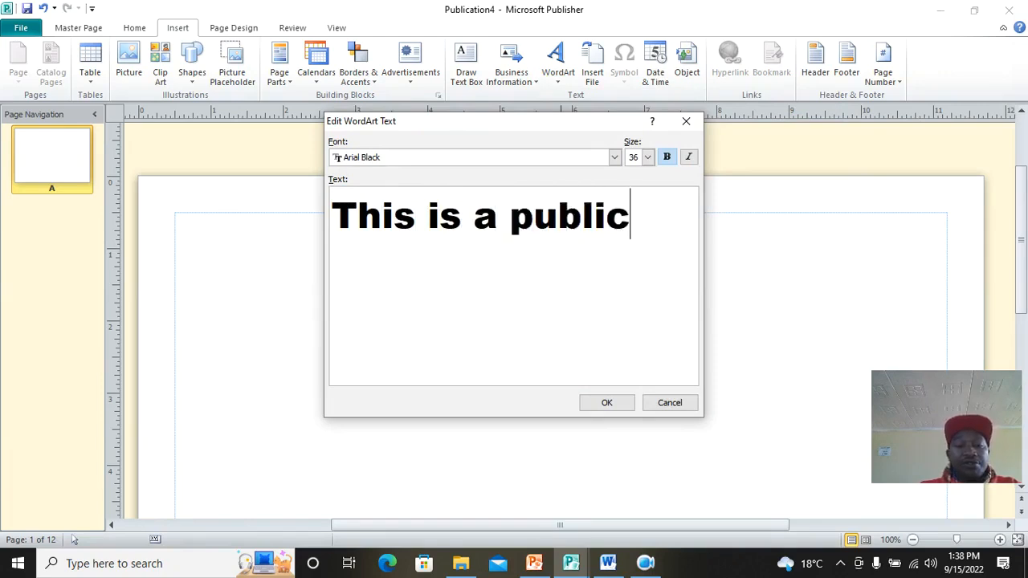
{"action": "type", "text": "ation for demonstra"}
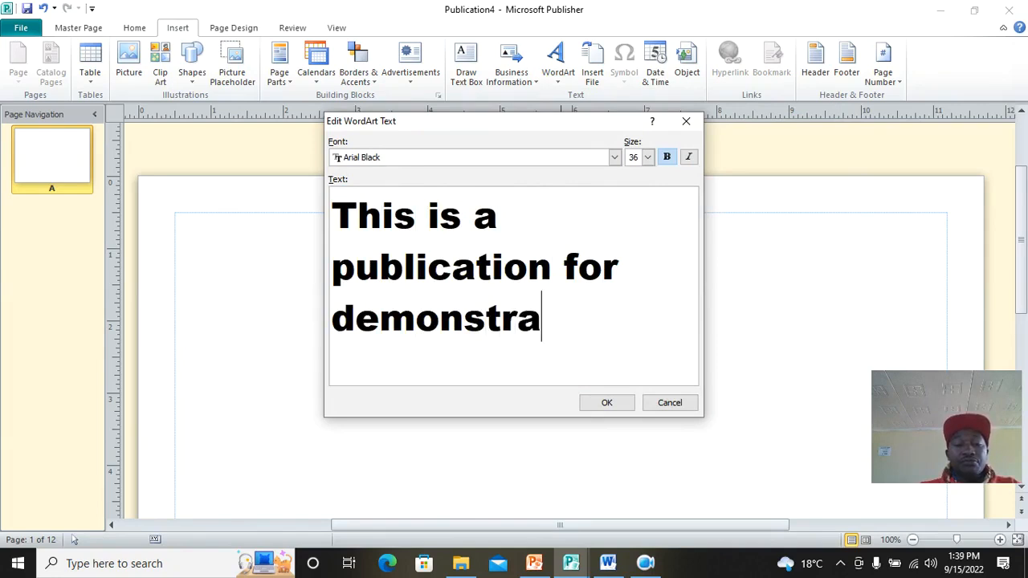
{"action": "type", "text": "tion"}
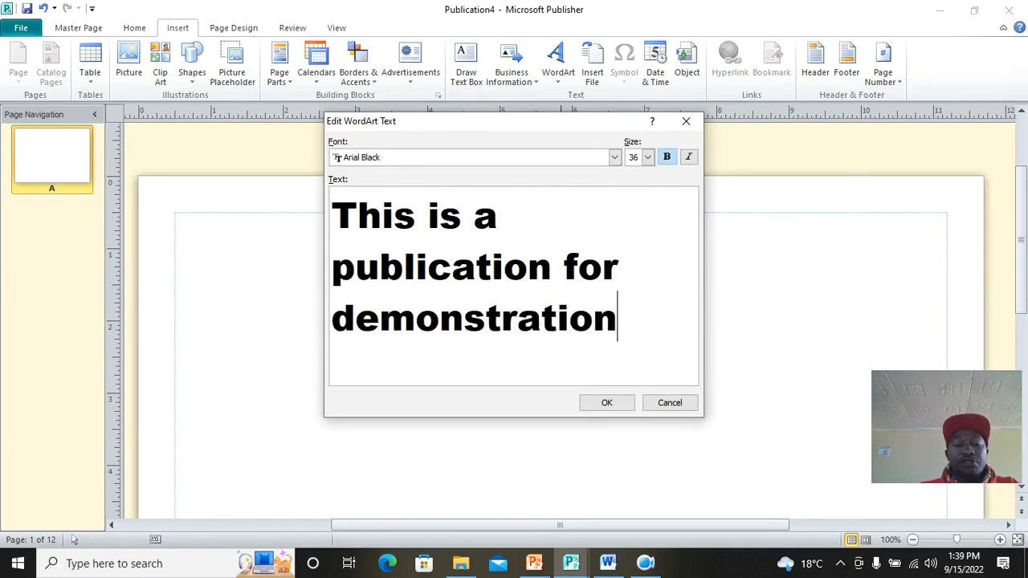
{"action": "left_click", "coordinate": [613, 156]}
{"action": "scroll", "coordinate": [461, 200], "scroll_direction": "down", "scroll_amount": 2}
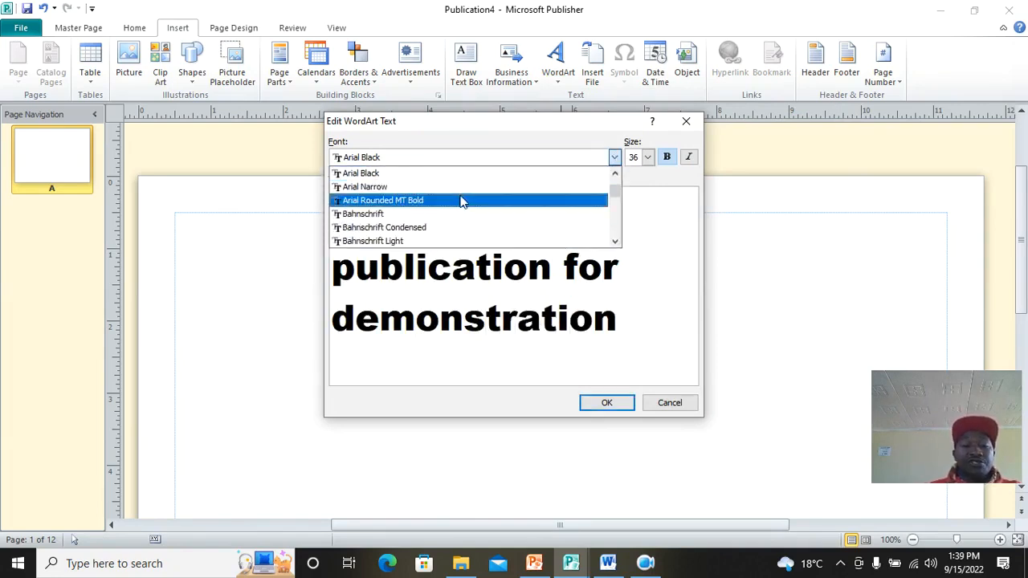
{"action": "left_click", "coordinate": [434, 204]}
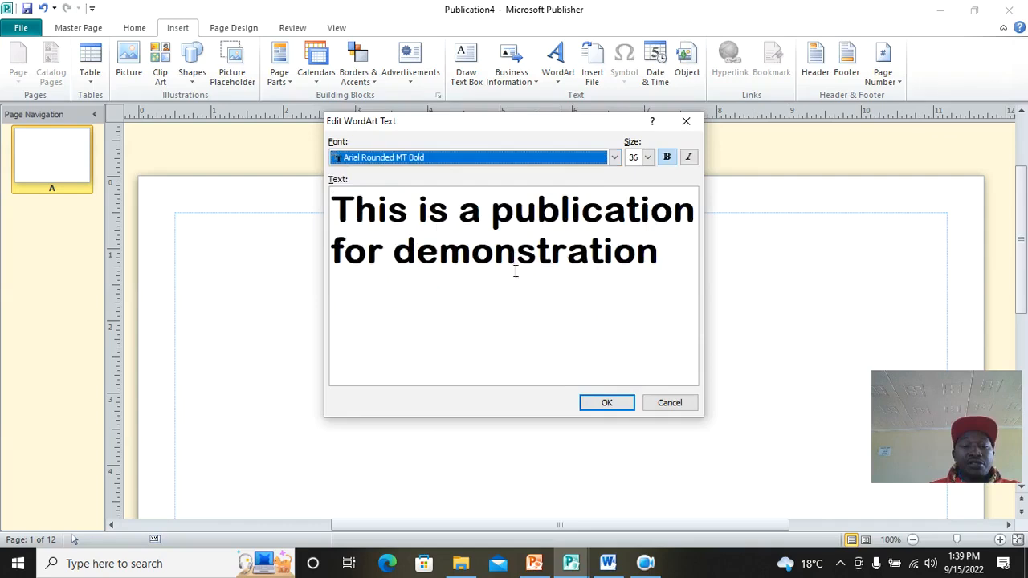
{"action": "left_click", "coordinate": [593, 406]}
Step: Move the WordArt header up to the top of the master page
{"action": "left_click", "coordinate": [585, 274]}
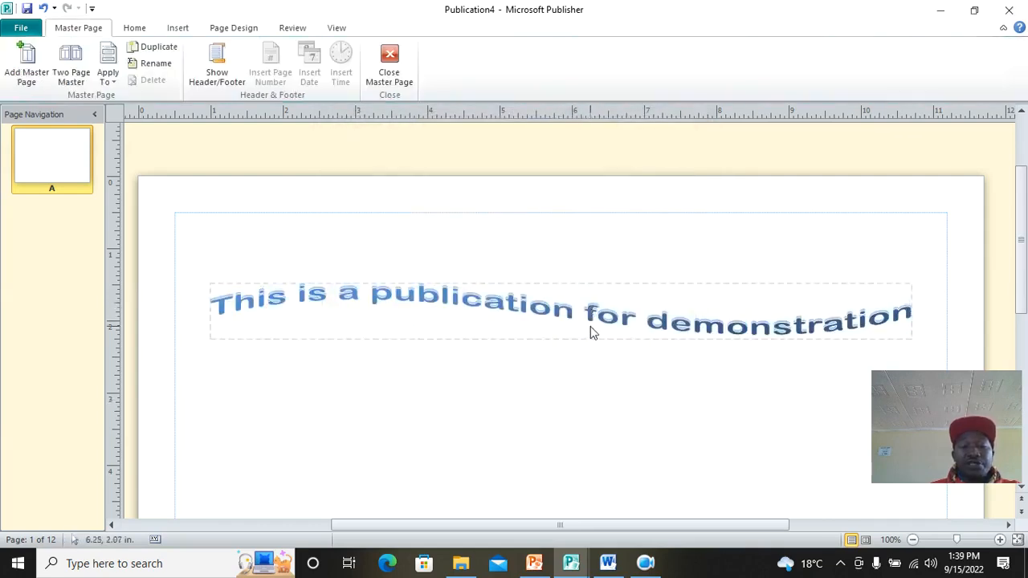
{"action": "left_click_drag", "start_coordinate": [598, 302], "coordinate": [601, 231]}
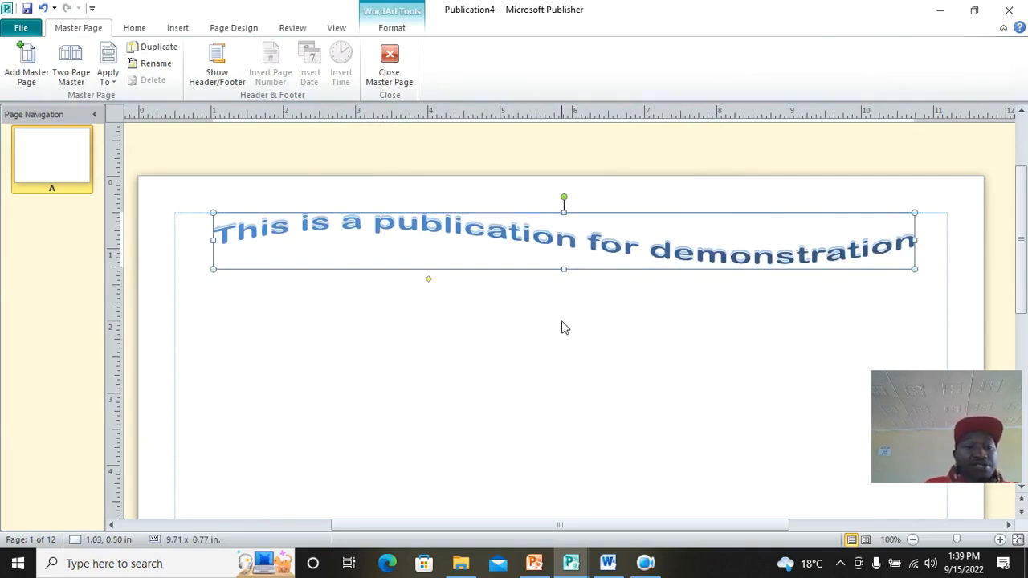
{"action": "scroll", "coordinate": [382, 313], "scroll_direction": "down", "scroll_amount": 5}
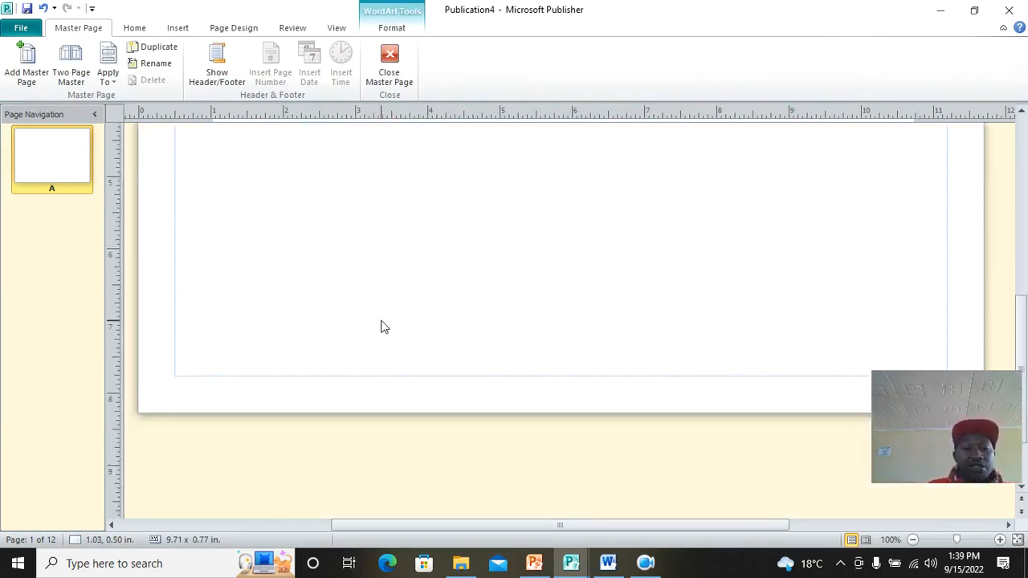
Step: Draw a flowchart delay shape near the page bottom and fill it black
{"action": "left_click", "coordinate": [175, 29]}
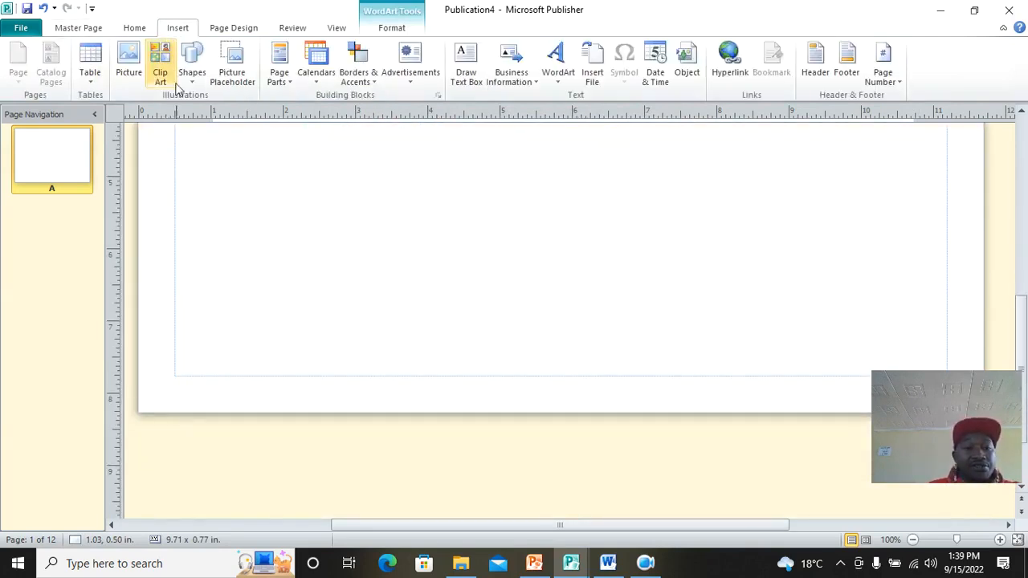
{"action": "left_click", "coordinate": [192, 68]}
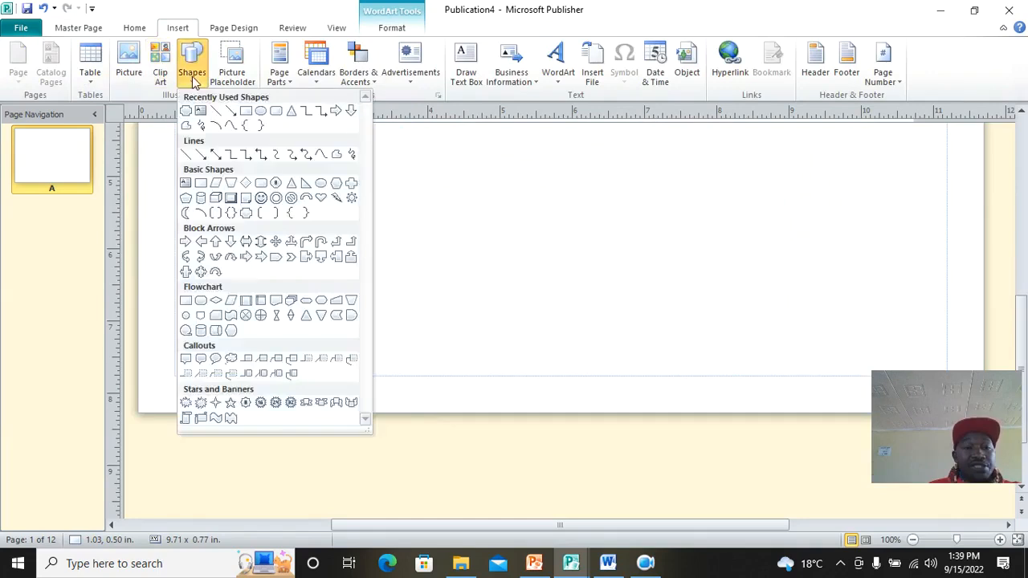
{"action": "left_click", "coordinate": [336, 315]}
{"action": "mouse_move", "coordinate": [199, 327]}
{"action": "left_mouse_down"}
{"action": "mouse_move", "coordinate": [273, 375]}
{"action": "mouse_move", "coordinate": [382, 368]}
{"action": "left_mouse_up"}
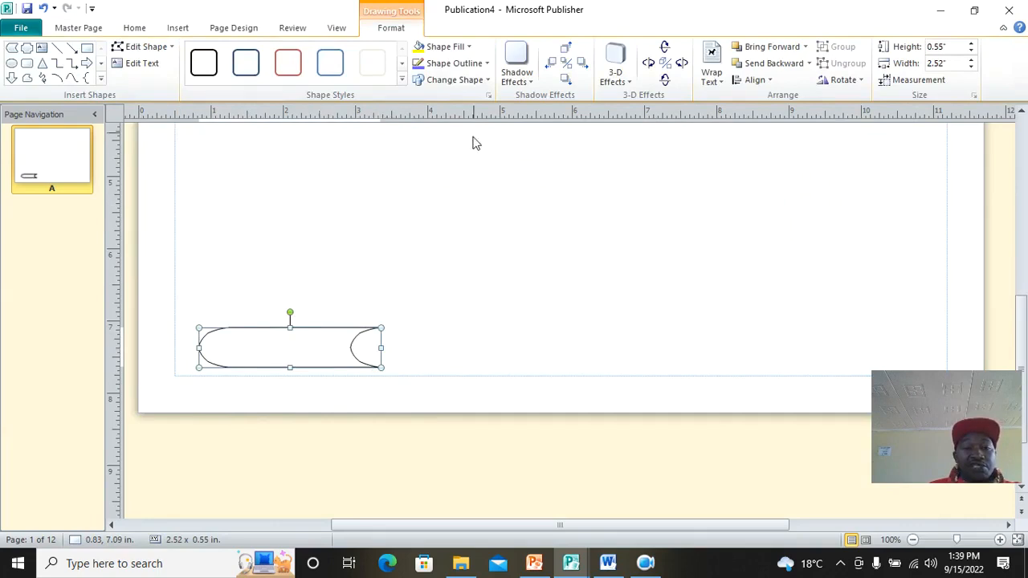
{"action": "left_click", "coordinate": [450, 46]}
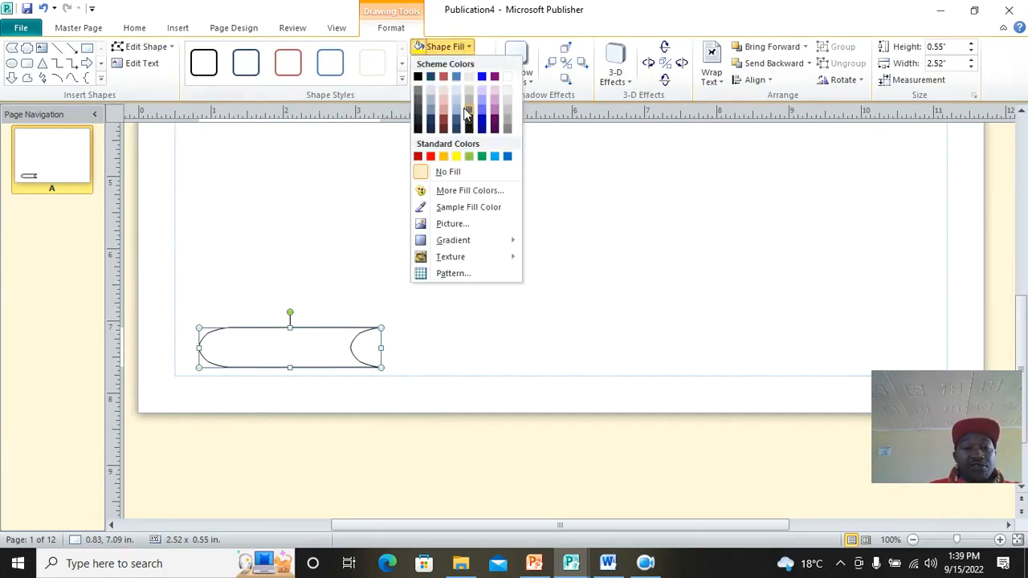
{"action": "left_click", "coordinate": [418, 120]}
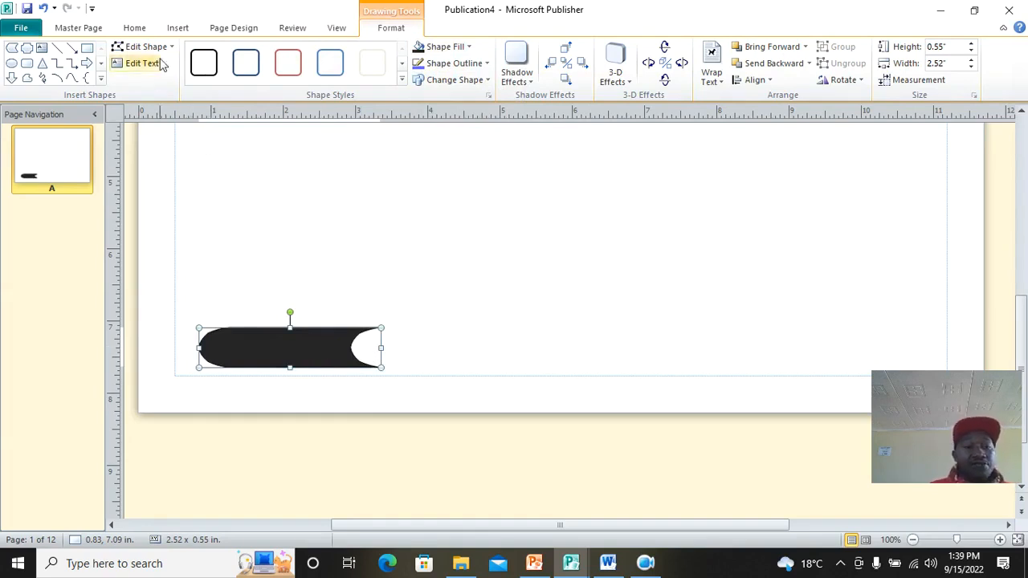
Step: Paste two copies of the black shape to form a row of three along the bottom
{"action": "left_click", "coordinate": [134, 28]}
{"action": "left_click", "coordinate": [56, 66]}
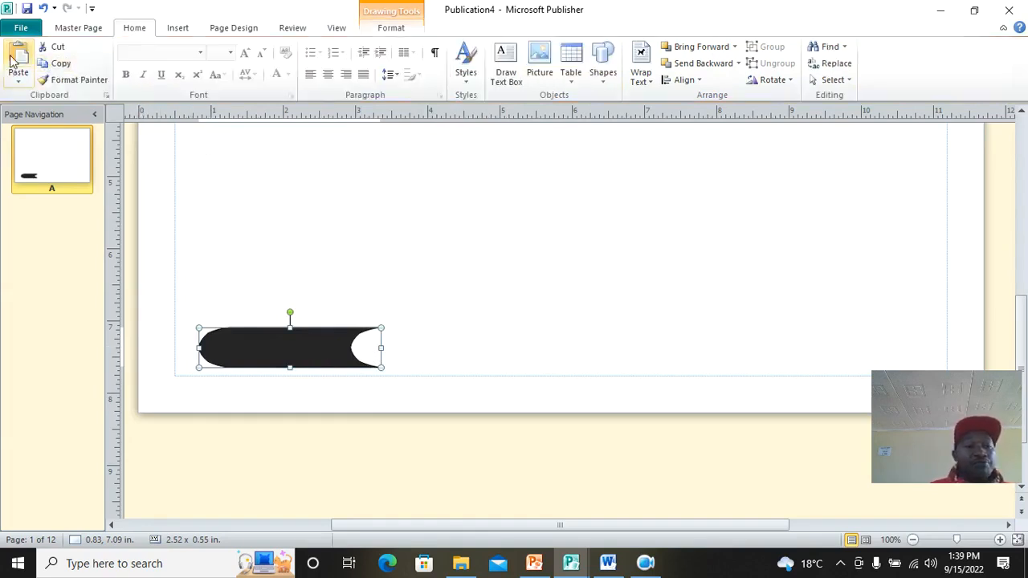
{"action": "left_click", "coordinate": [18, 58]}
{"action": "left_click_drag", "start_coordinate": [317, 346], "coordinate": [510, 356]}
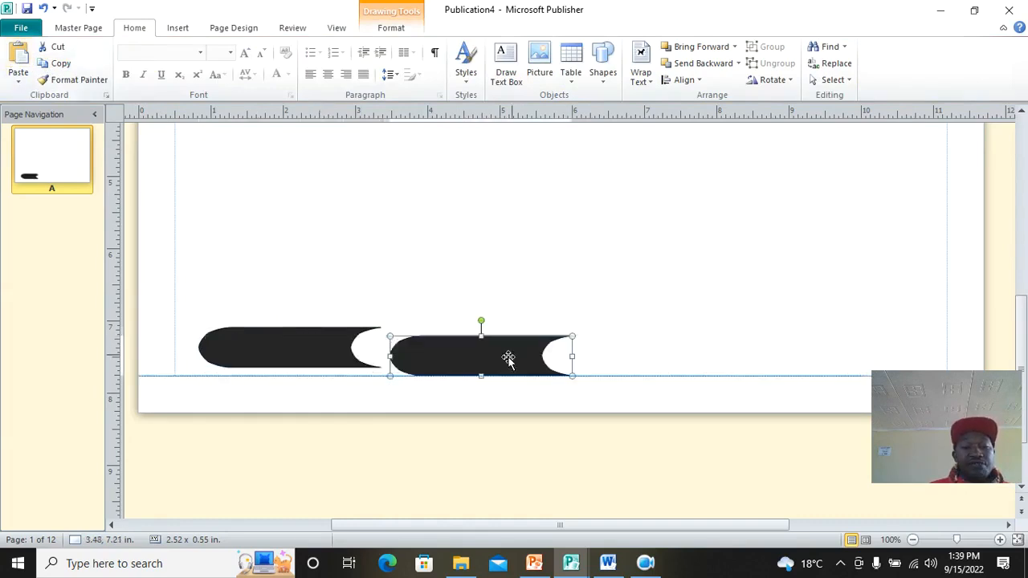
{"action": "left_click", "coordinate": [19, 57]}
{"action": "left_click_drag", "start_coordinate": [291, 367], "coordinate": [761, 350]}
{"action": "left_click", "coordinate": [634, 284]}
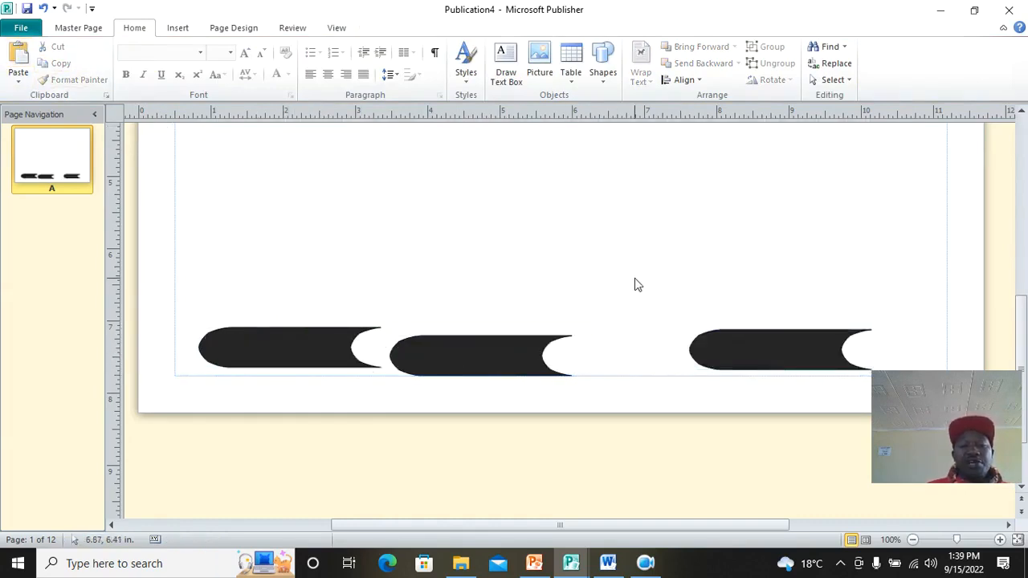
{"action": "scroll", "coordinate": [633, 284], "scroll_direction": "up", "scroll_amount": 5}
{"action": "scroll", "coordinate": [628, 284], "scroll_direction": "up", "scroll_amount": 3}
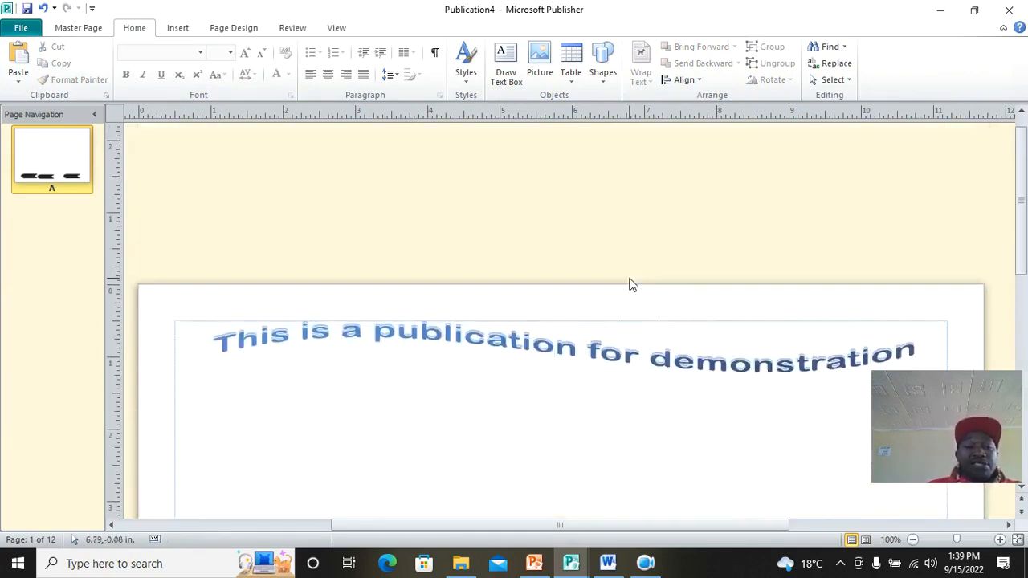
{"action": "scroll", "coordinate": [629, 284], "scroll_direction": "down", "scroll_amount": 1}
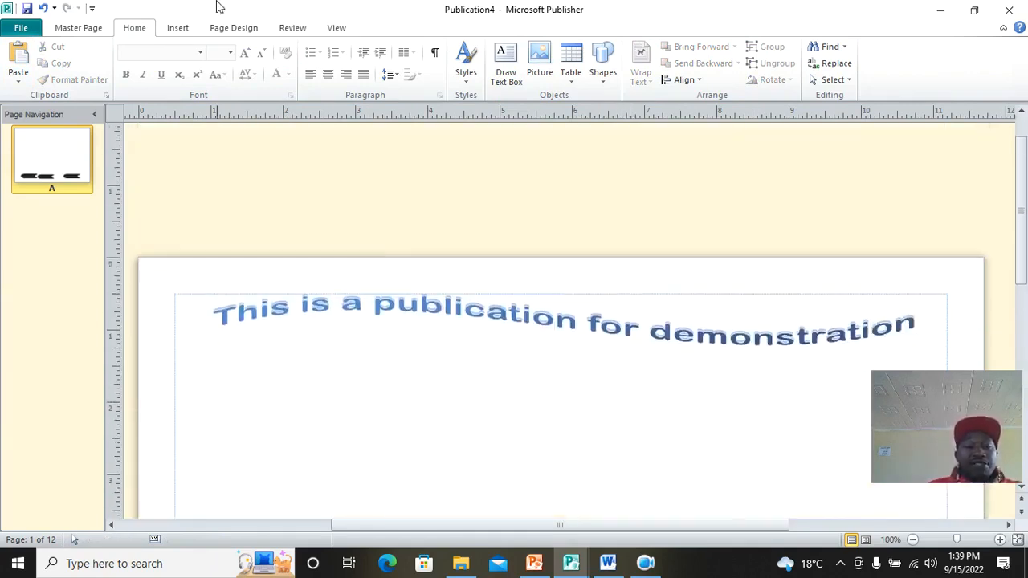
{"action": "left_click", "coordinate": [27, 8]}
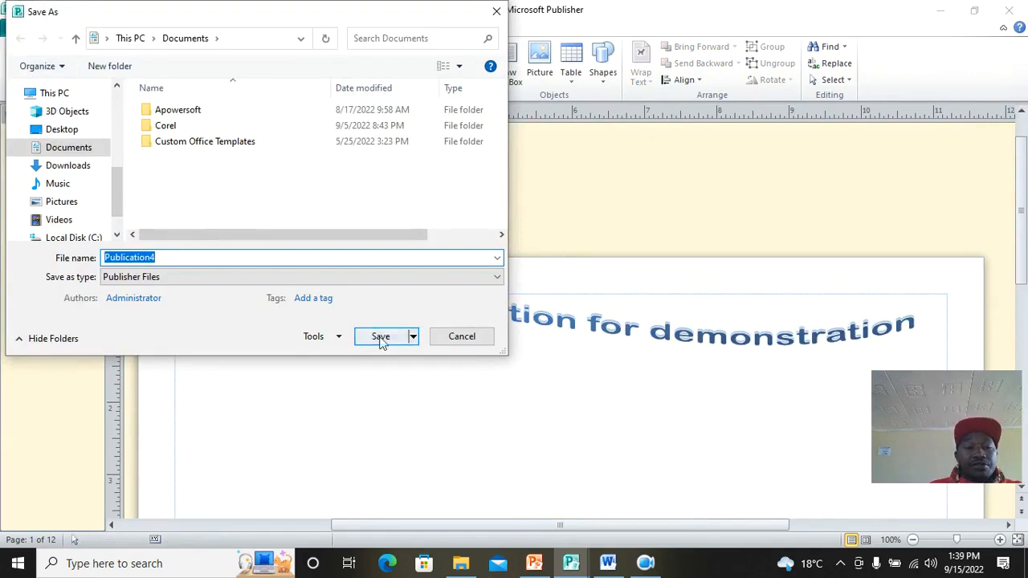
Step: Save the publication as Publication4 and close the master page
{"action": "left_click", "coordinate": [382, 338]}
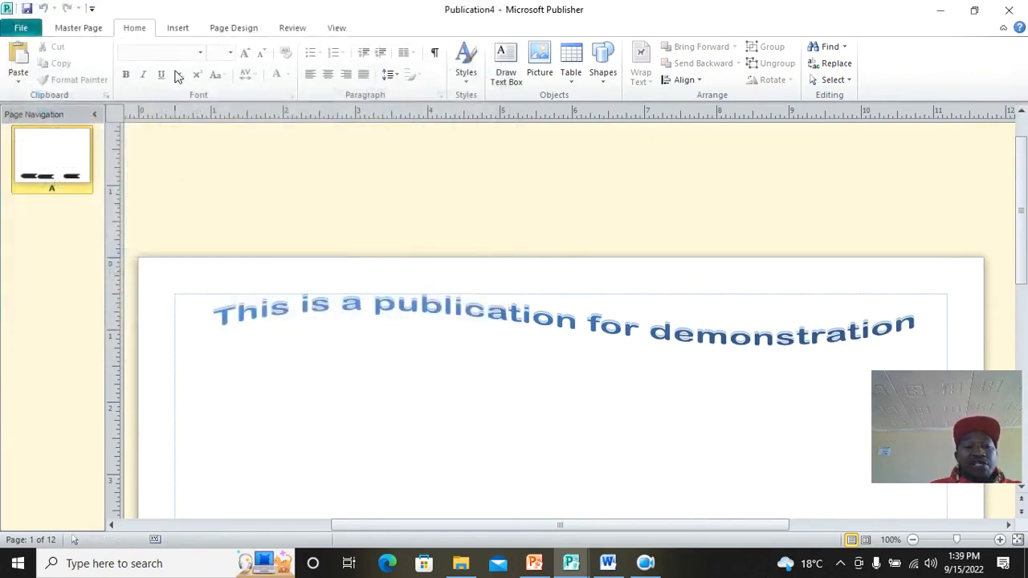
{"action": "left_click", "coordinate": [97, 32]}
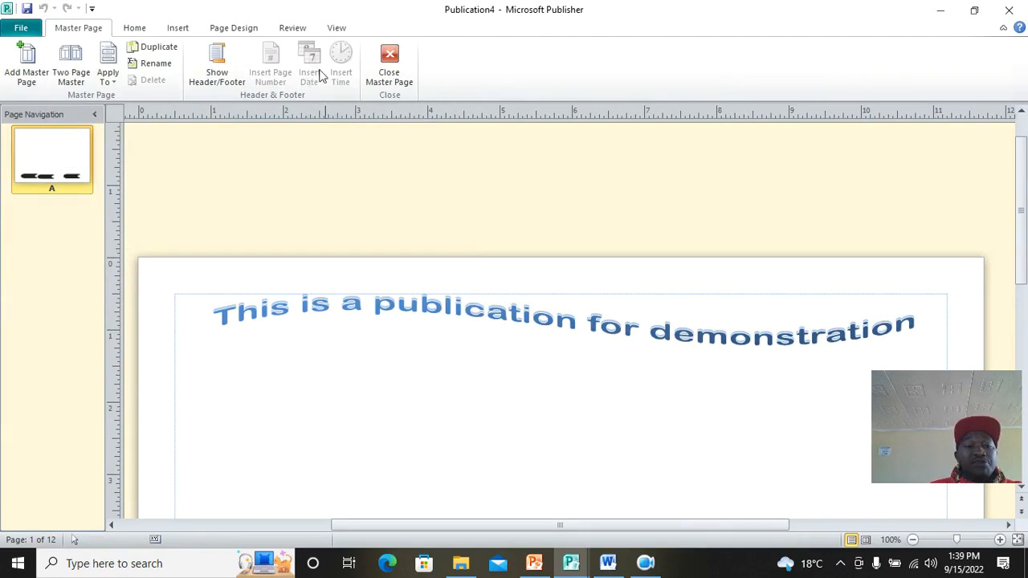
{"action": "left_click", "coordinate": [388, 64]}
Step: Check pages 3 and 5 for the master header, then go to page 2
{"action": "scroll", "coordinate": [667, 284], "scroll_direction": "down", "scroll_amount": 3}
{"action": "scroll", "coordinate": [480, 289], "scroll_direction": "down", "scroll_amount": 5}
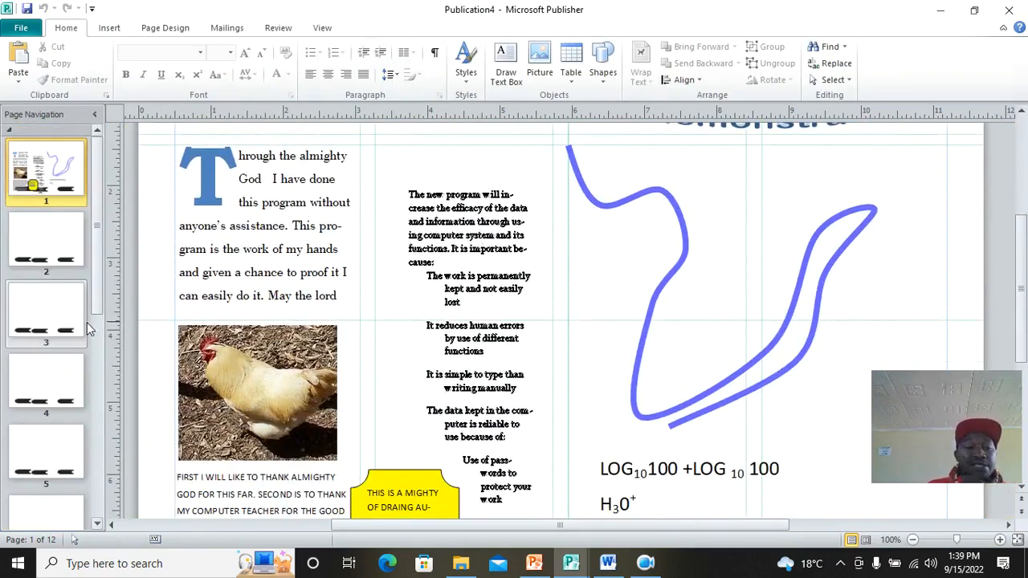
{"action": "scroll", "coordinate": [416, 414], "scroll_direction": "up", "scroll_amount": 5}
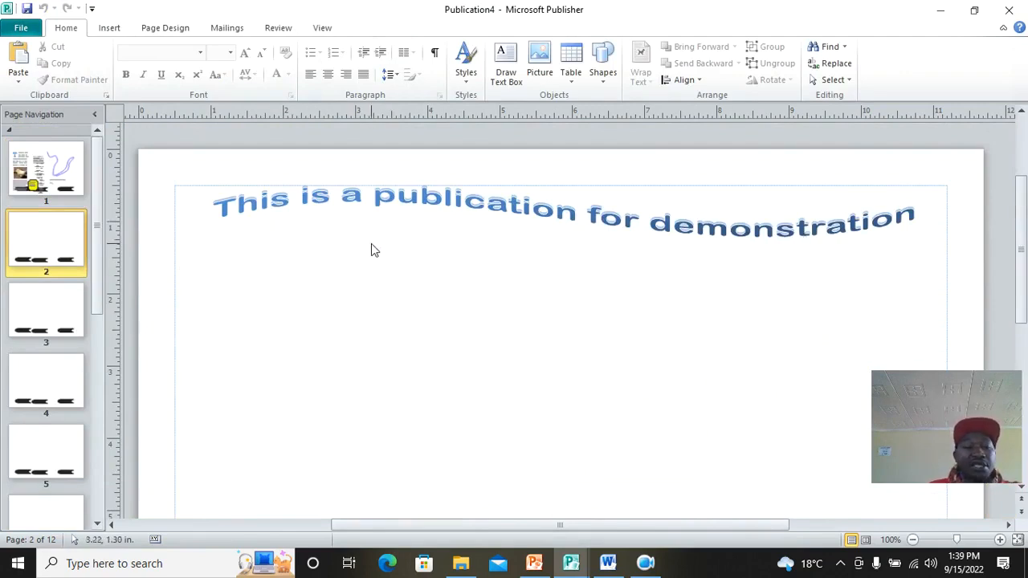
{"action": "scroll", "coordinate": [372, 248], "scroll_direction": "down", "scroll_amount": 6}
{"action": "left_click", "coordinate": [23, 320]}
{"action": "scroll", "coordinate": [439, 291], "scroll_direction": "up", "scroll_amount": 4}
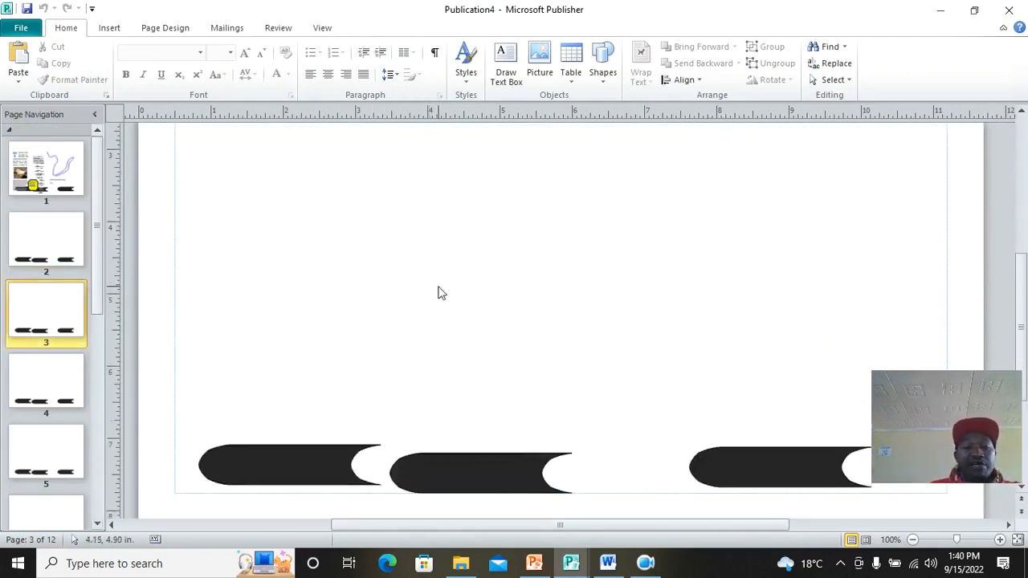
{"action": "left_click", "coordinate": [54, 470]}
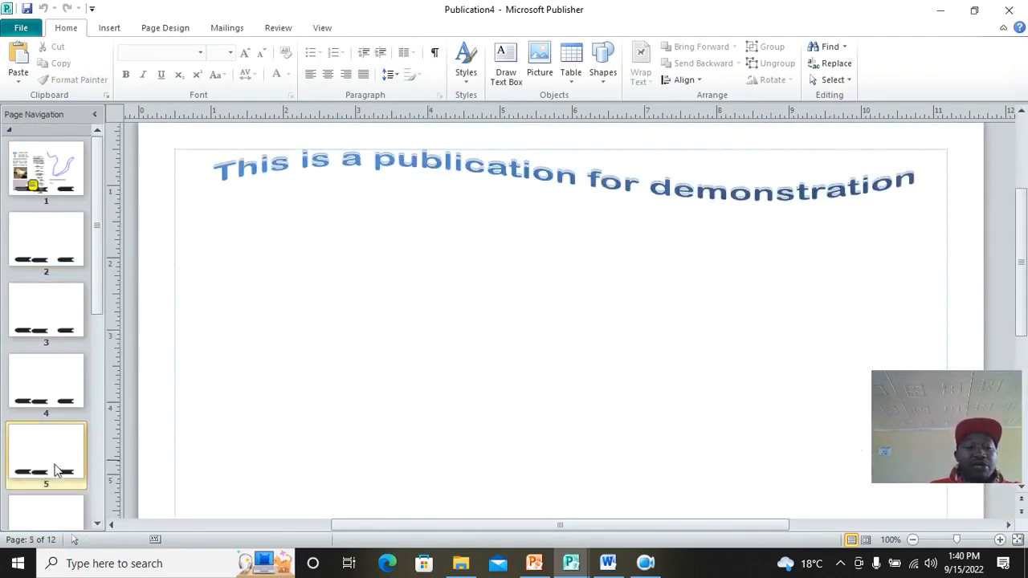
{"action": "scroll", "coordinate": [433, 299], "scroll_direction": "down", "scroll_amount": 2}
{"action": "scroll", "coordinate": [432, 273], "scroll_direction": "up", "scroll_amount": 2}
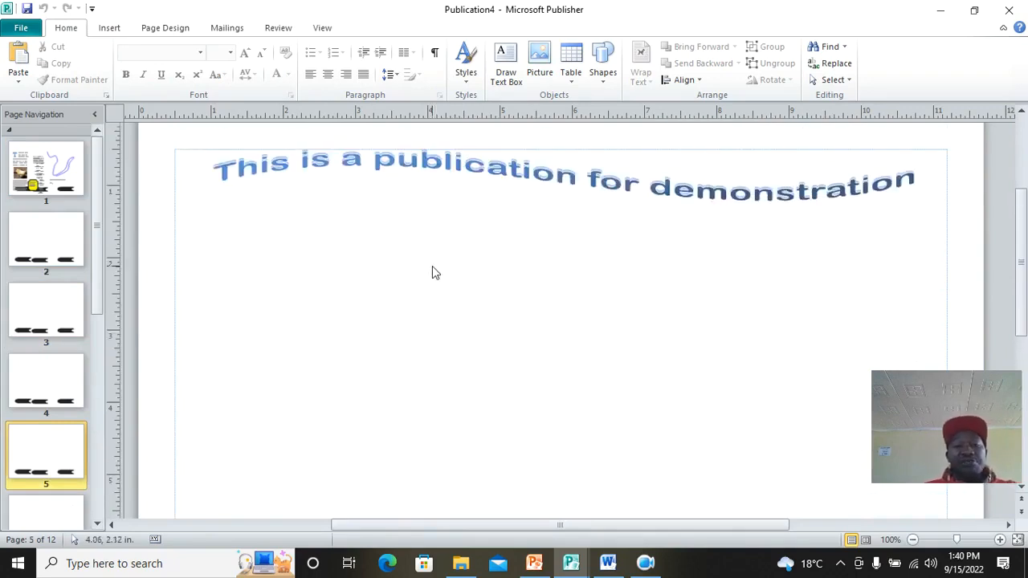
{"action": "left_click", "coordinate": [29, 235]}
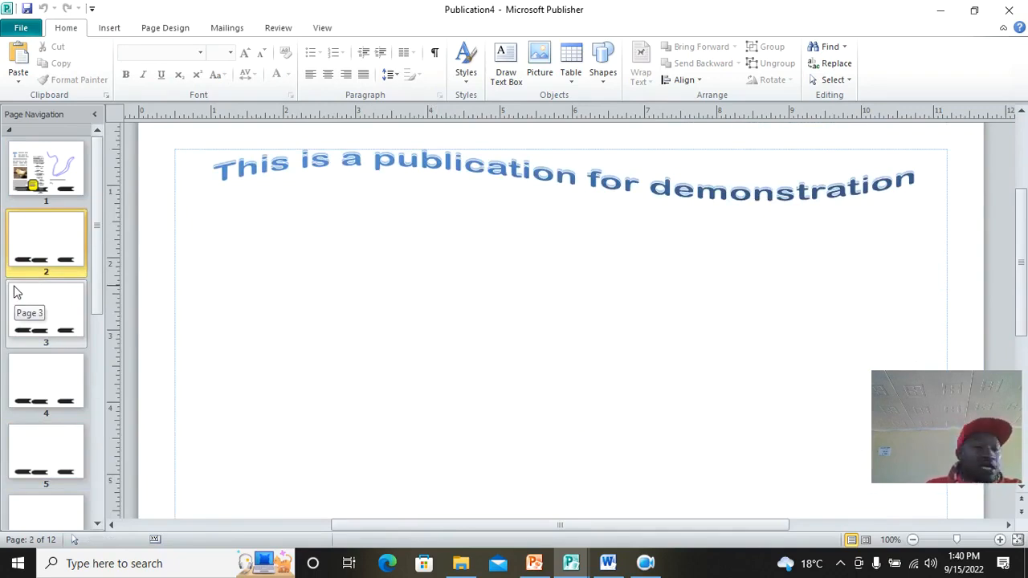
{"action": "left_click", "coordinate": [578, 87]}
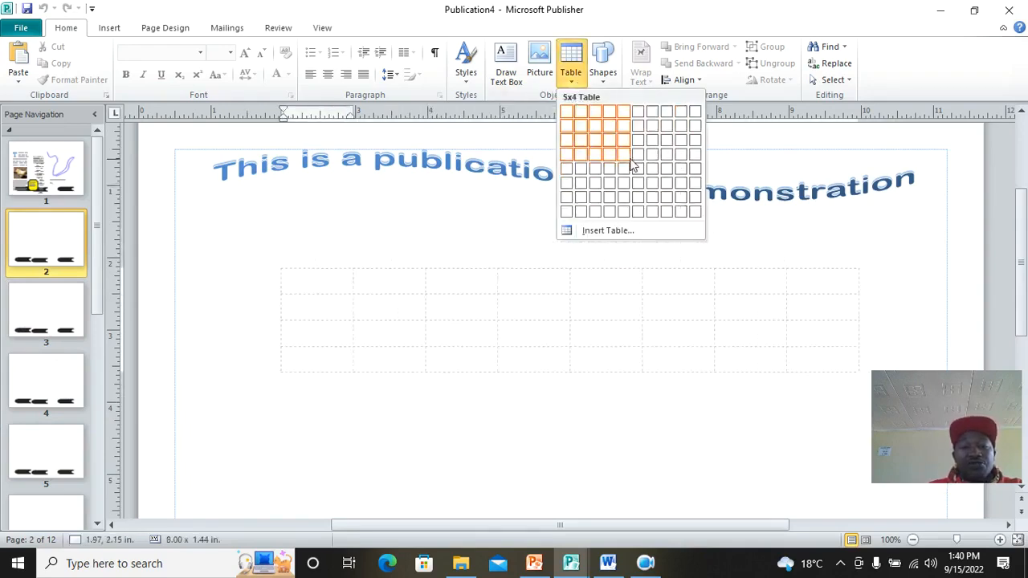
Step: Insert a 5-row, 6-column table on page 2 with 1 pt black borders on all cells
{"action": "left_click", "coordinate": [612, 232]}
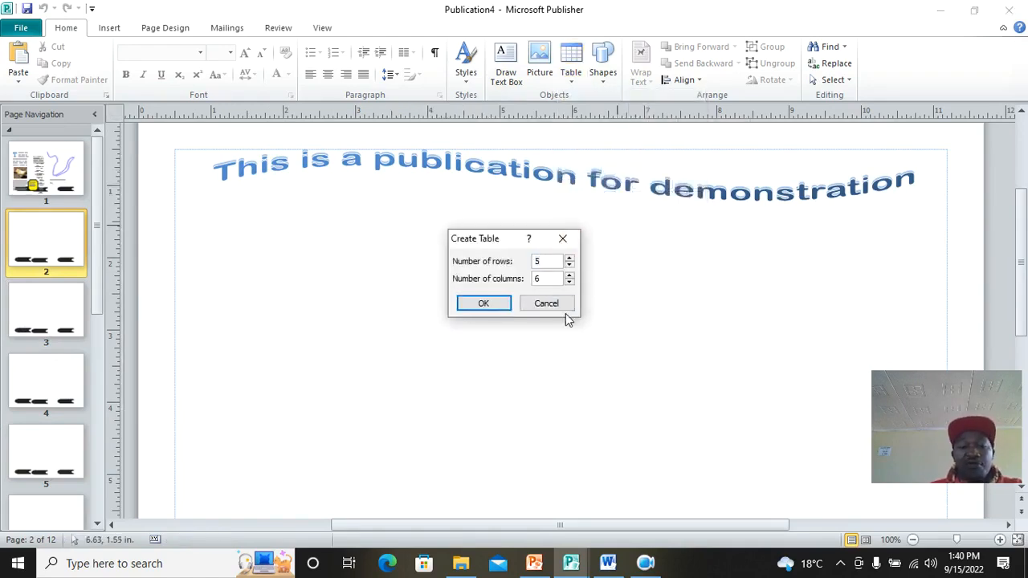
{"action": "left_click", "coordinate": [487, 307]}
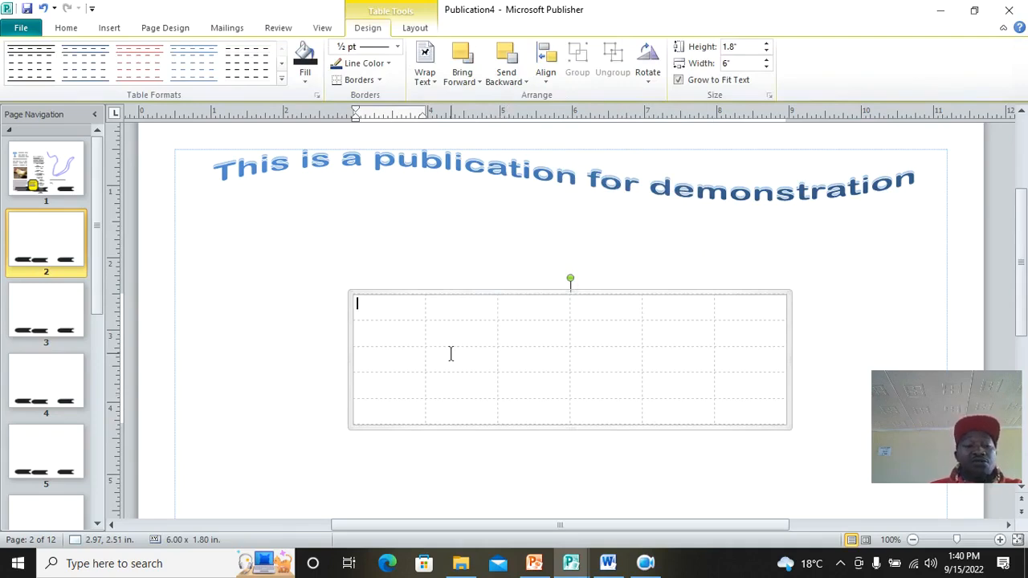
{"action": "right_click", "coordinate": [386, 295]}
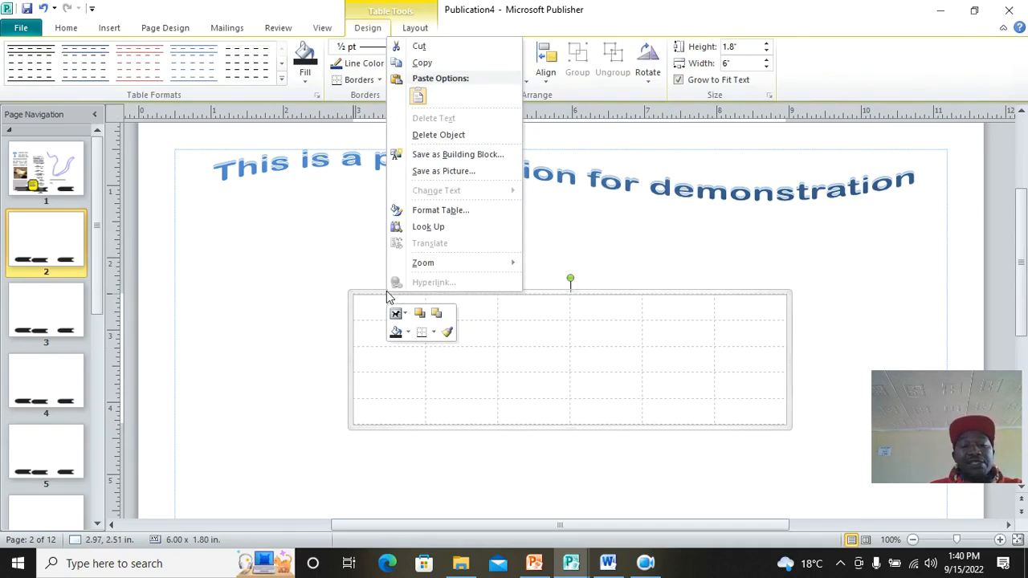
{"action": "left_click", "coordinate": [440, 211]}
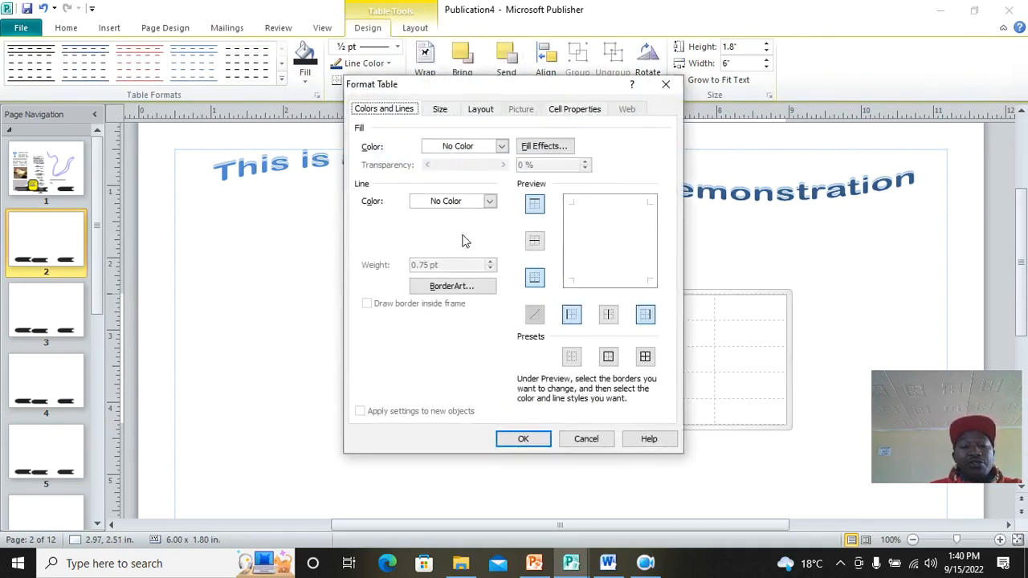
{"action": "left_click", "coordinate": [645, 357]}
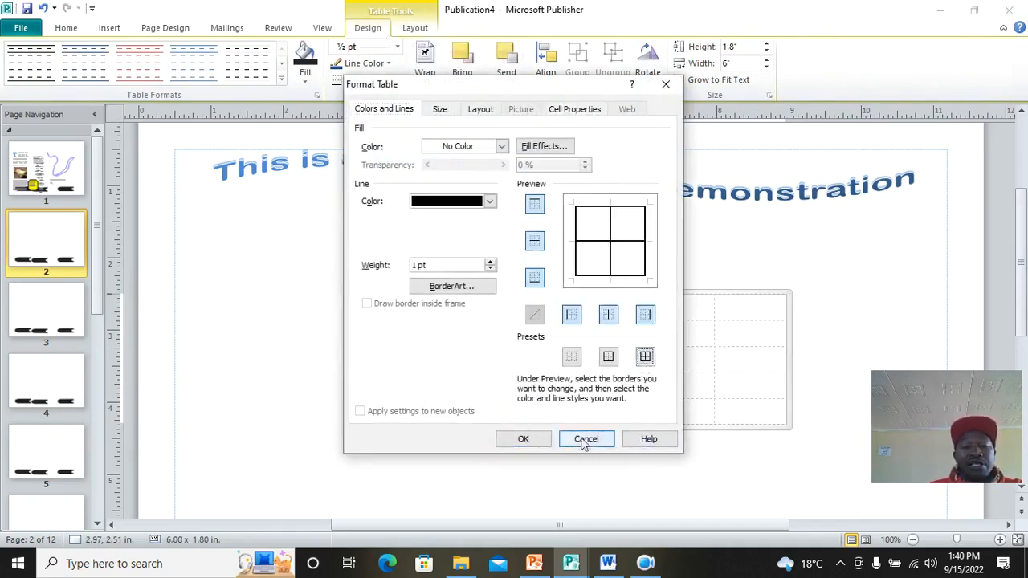
{"action": "left_click", "coordinate": [538, 442]}
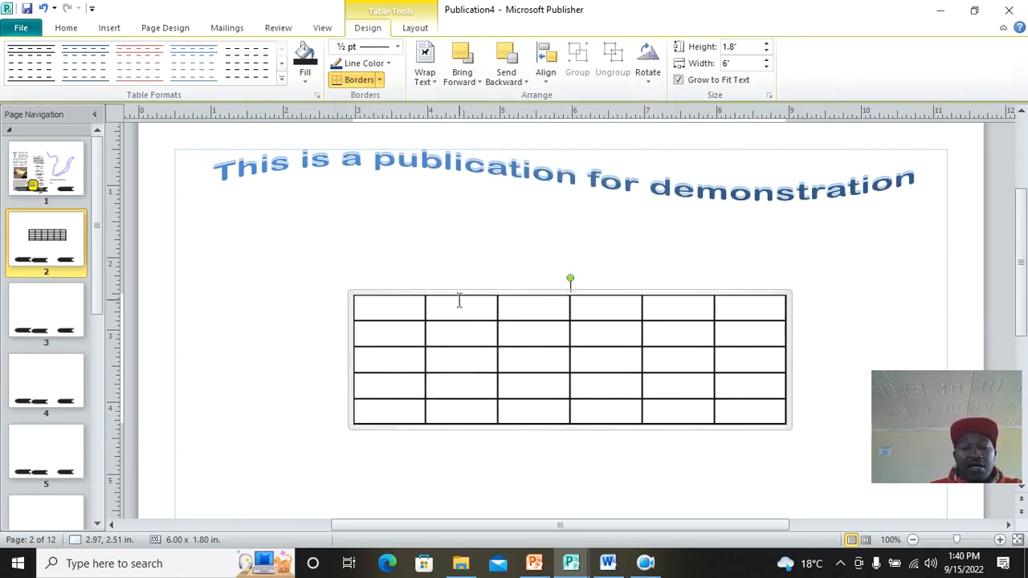
Step: Resize the page 2 table to 8.5 by 2.34 inches by dragging its edges and corner
{"action": "left_click_drag", "start_coordinate": [459, 293], "coordinate": [401, 276]}
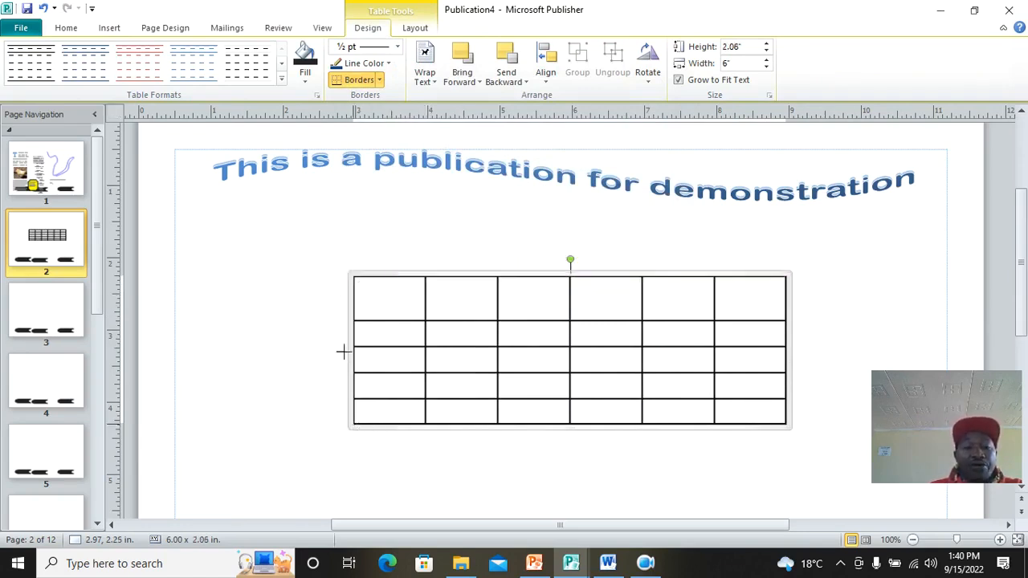
{"action": "left_click_drag", "start_coordinate": [349, 351], "coordinate": [237, 366]}
{"action": "left_click_drag", "start_coordinate": [794, 434], "coordinate": [854, 447]}
Step: Type the capitalised headers ADMNO and FIRSTNAME into the first two cells of the top row
{"action": "left_click", "coordinate": [266, 312]}
{"action": "key", "text": "Caps_Lock"}
{"action": "type", "text": "ADMNO"}
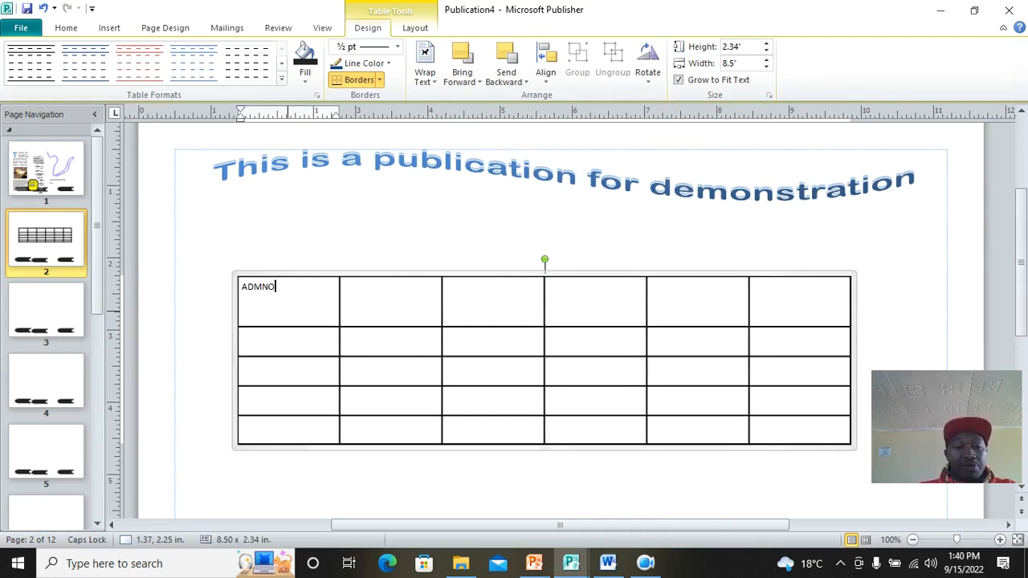
{"action": "key", "text": "Tab"}
{"action": "type", "text": "FIRSTNAM"}
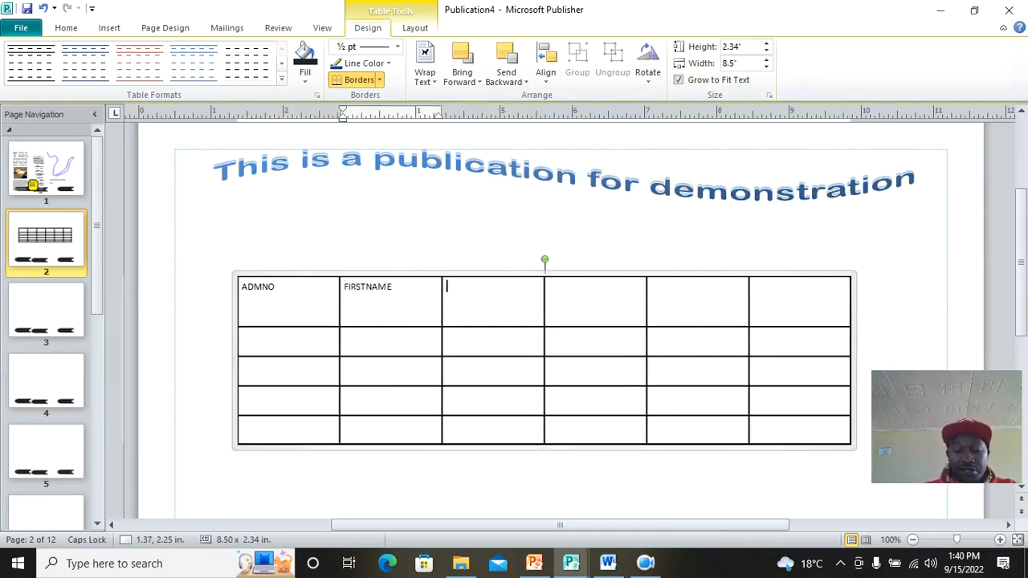
{"action": "key", "text": "Tab"}
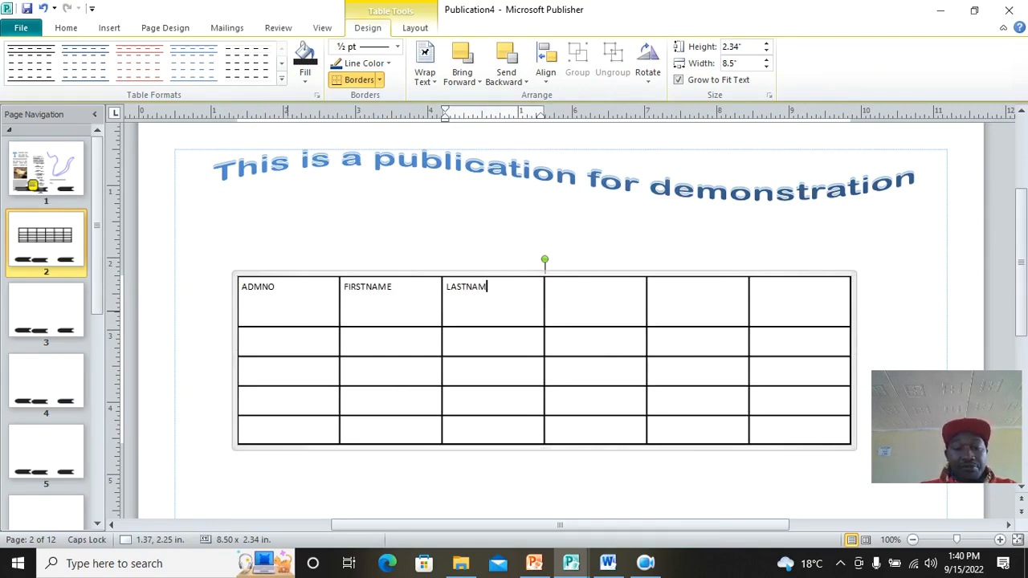